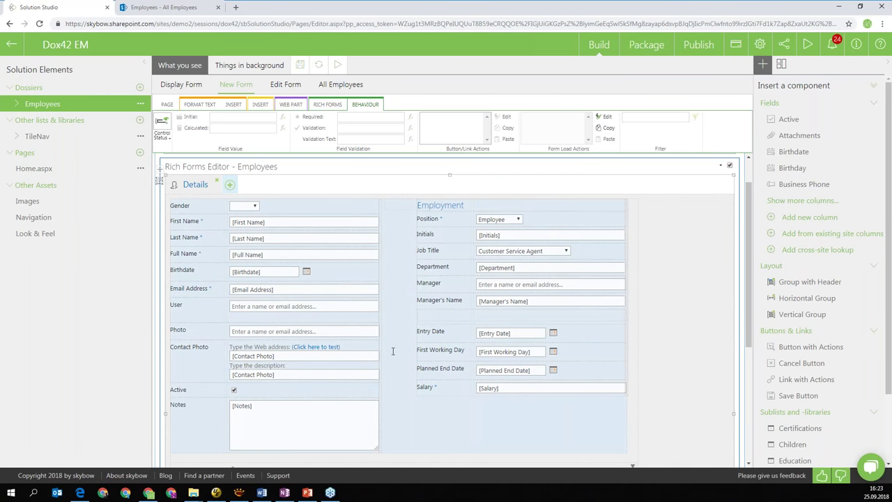
Switch to the 'Employees - All Employees' list page showing the Find an Employee panel
{"action": "left_click", "coordinate": [163, 6]}
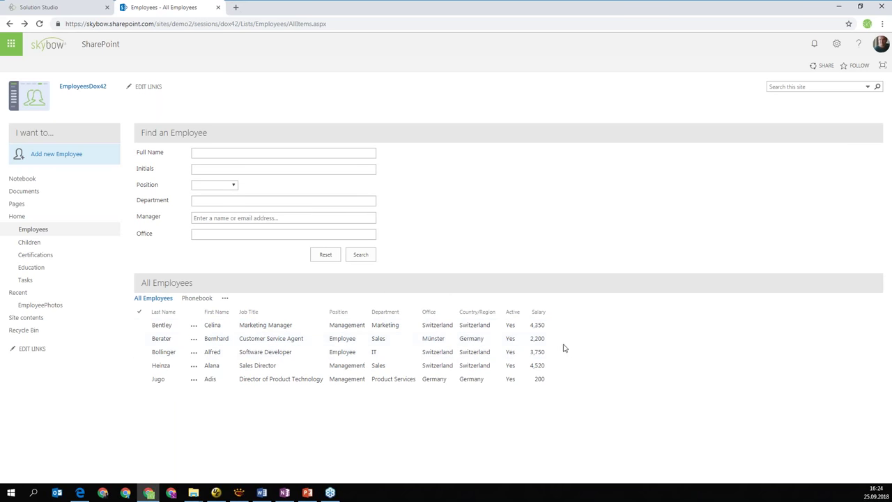
Search for Management employees in the 'product' department and open the single matching record
{"action": "left_click", "coordinate": [218, 188]}
{"action": "left_click", "coordinate": [225, 210]}
{"action": "left_click", "coordinate": [235, 203]}
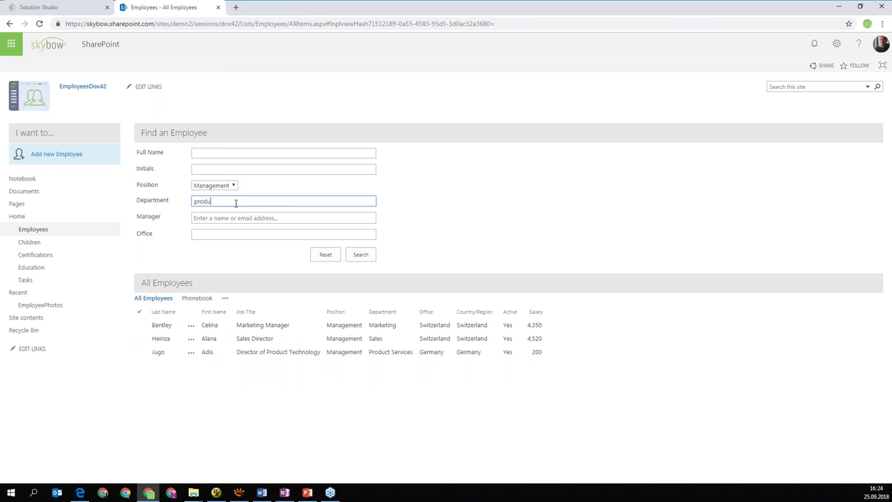
{"action": "left_click", "coordinate": [360, 254]}
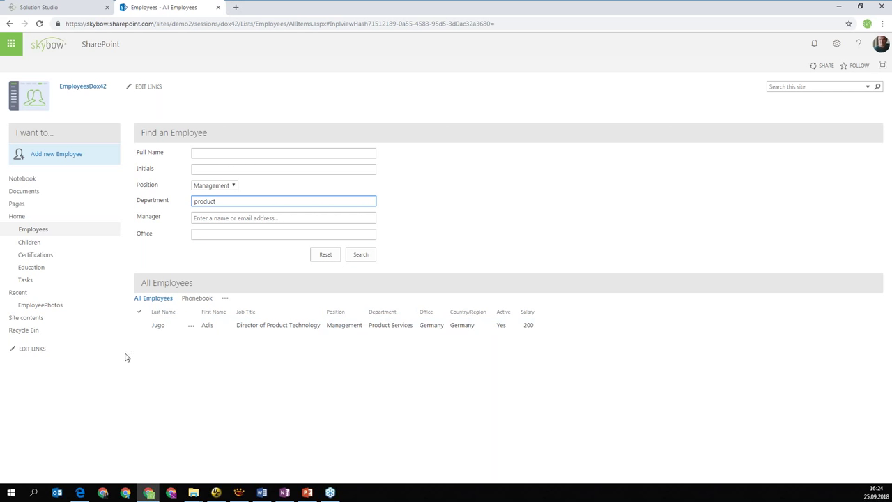
{"action": "left_click", "coordinate": [158, 326]}
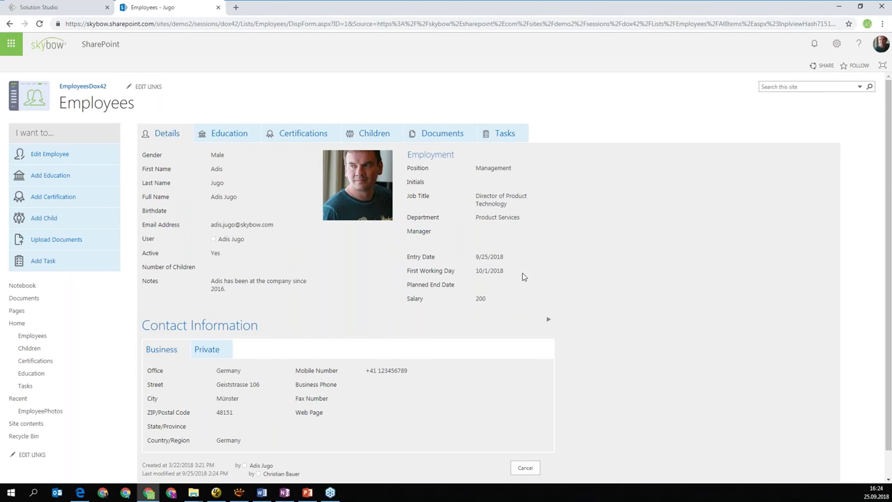
{"action": "scroll", "coordinate": [376, 317], "scroll_direction": "down", "scroll_amount": 1}
{"action": "scroll", "coordinate": [380, 323], "scroll_direction": "up", "scroll_amount": 1}
{"action": "scroll", "coordinate": [421, 344], "scroll_direction": "down", "scroll_amount": 1}
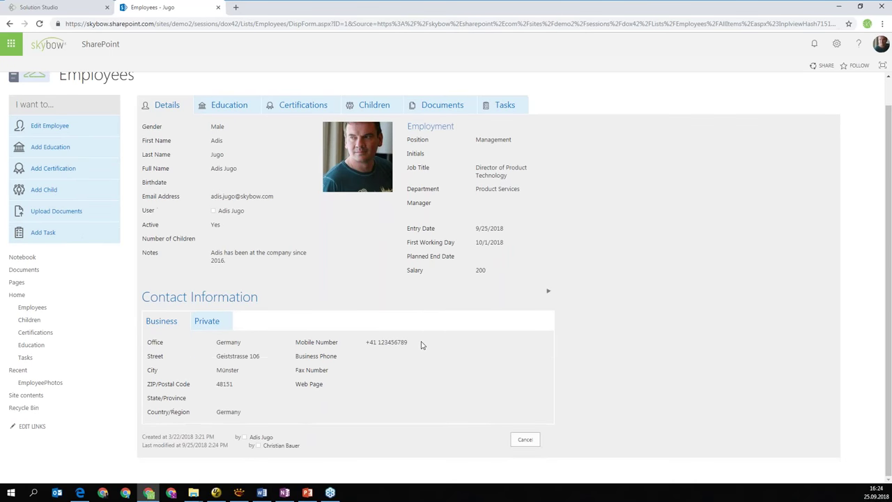
{"action": "scroll", "coordinate": [421, 344], "scroll_direction": "up", "scroll_amount": 1}
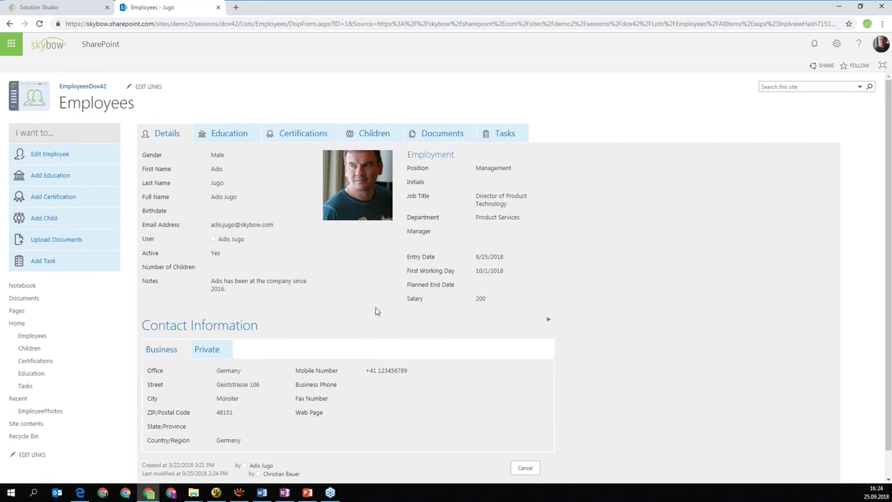
{"action": "left_click_drag", "start_coordinate": [163, 168], "coordinate": [341, 275]}
{"action": "left_click", "coordinate": [352, 286]}
{"action": "scroll", "coordinate": [211, 376], "scroll_direction": "down", "scroll_amount": 1}
{"action": "left_click", "coordinate": [207, 334]}
{"action": "left_click", "coordinate": [174, 336]}
{"action": "scroll", "coordinate": [188, 335], "scroll_direction": "down", "scroll_amount": 1}
{"action": "left_click", "coordinate": [210, 331]}
{"action": "left_click", "coordinate": [179, 335]}
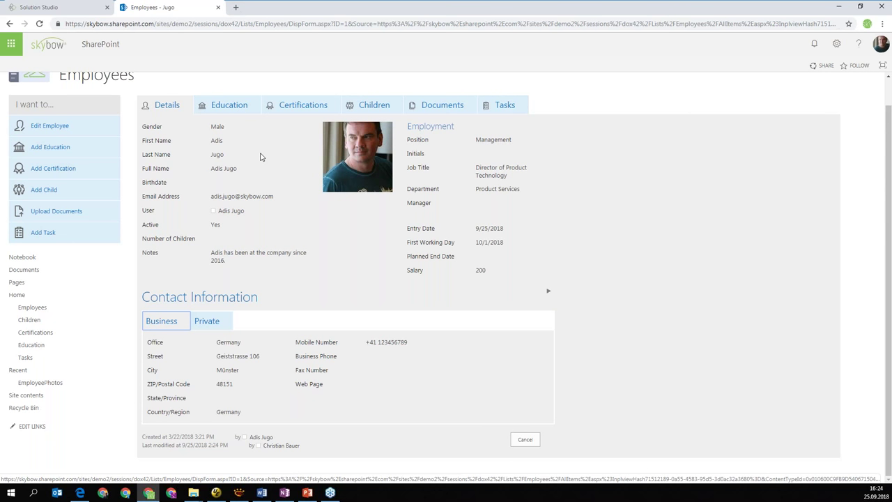
{"action": "left_click", "coordinate": [231, 105]}
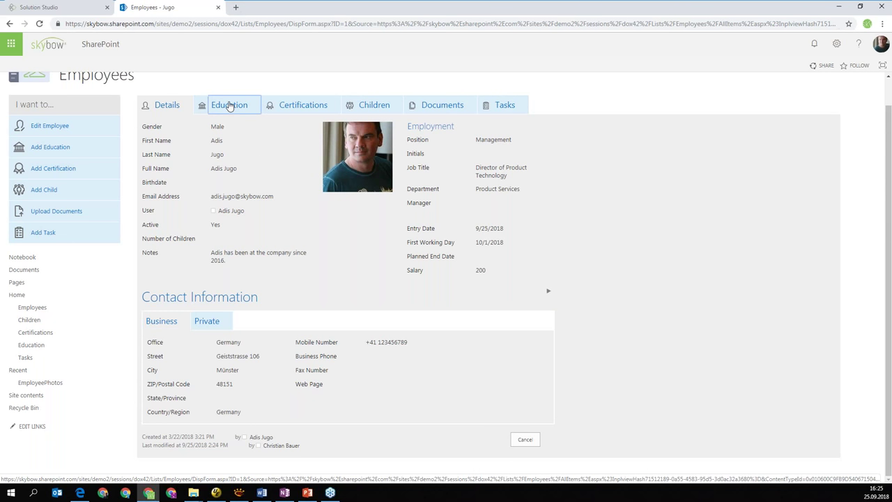
{"action": "left_click", "coordinate": [293, 139]}
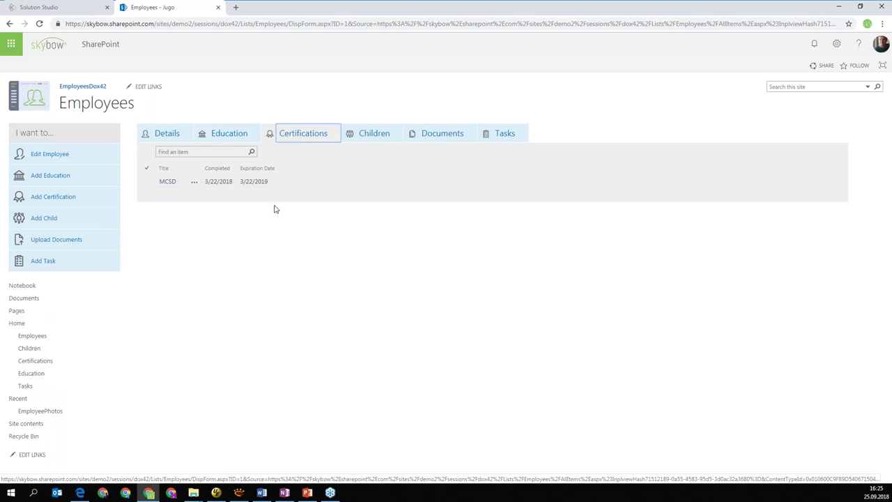
{"action": "left_click", "coordinate": [391, 140]}
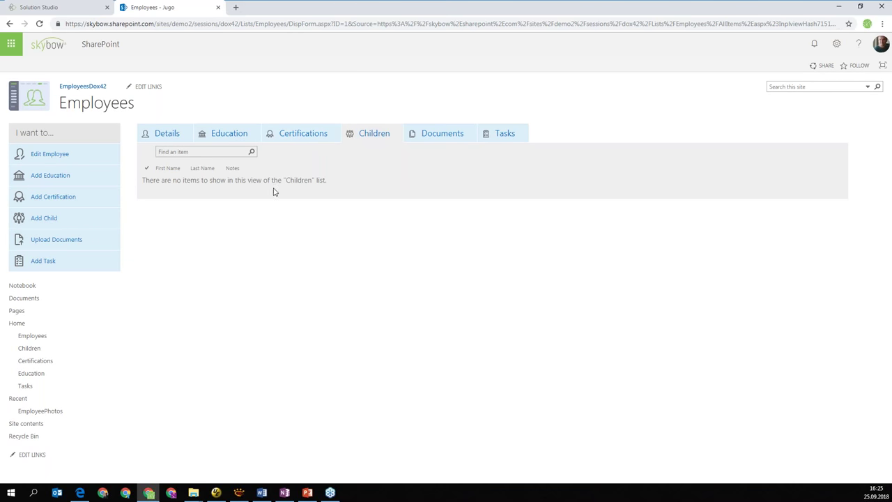
{"action": "left_click", "coordinate": [422, 135]}
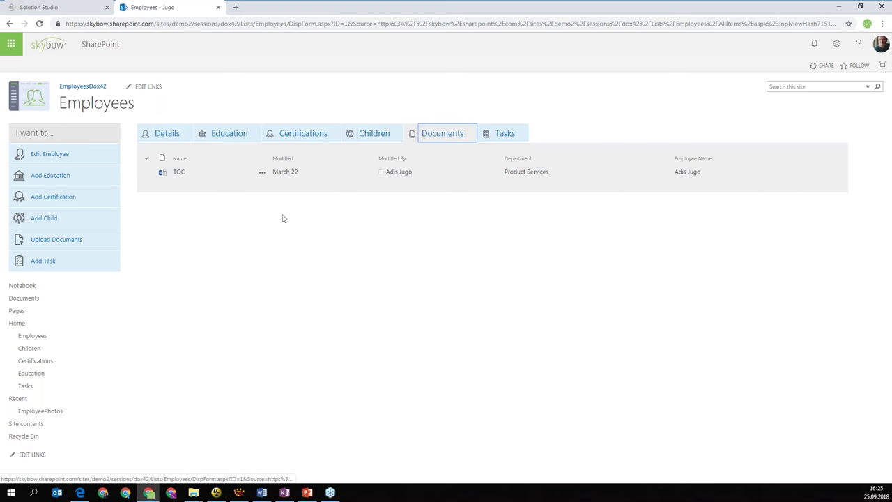
{"action": "left_click", "coordinate": [510, 138]}
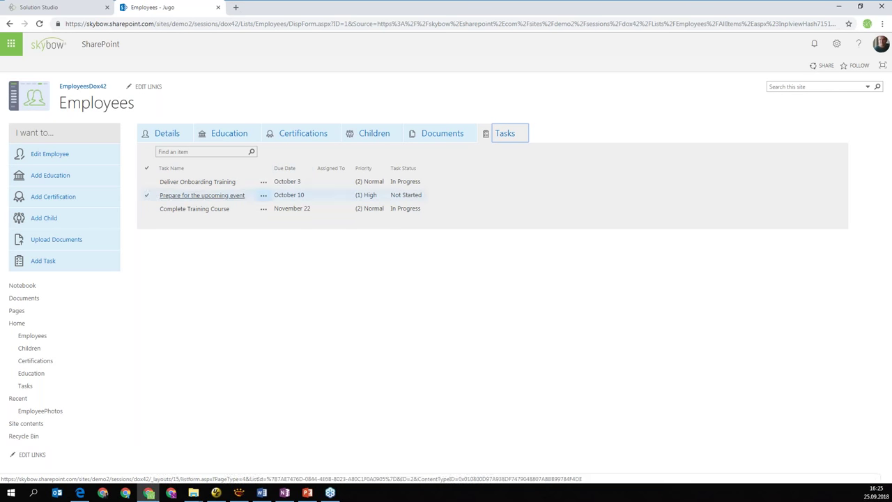
{"action": "left_click", "coordinate": [154, 137]}
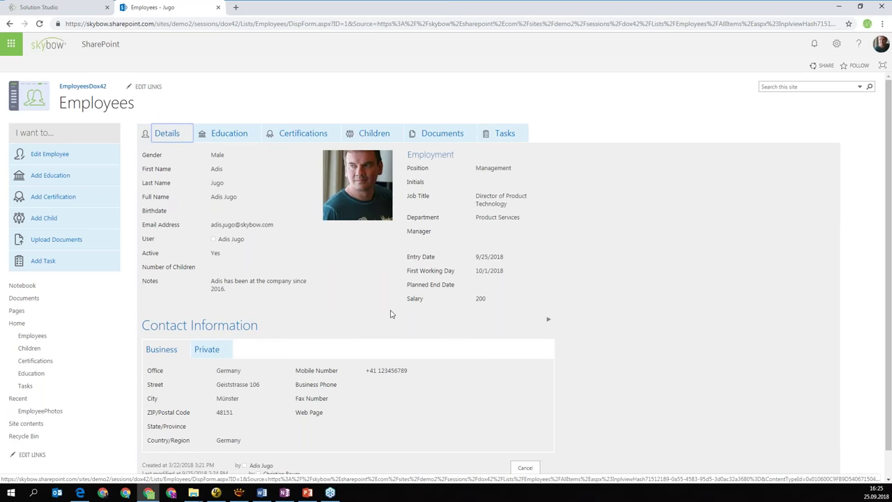
{"action": "scroll", "coordinate": [397, 298], "scroll_direction": "down", "scroll_amount": 1}
{"action": "scroll", "coordinate": [397, 298], "scroll_direction": "up", "scroll_amount": 1}
Go via the home dashboard's 'Show all employees' tile to a blank Add new Employee form
{"action": "left_click", "coordinate": [39, 108]}
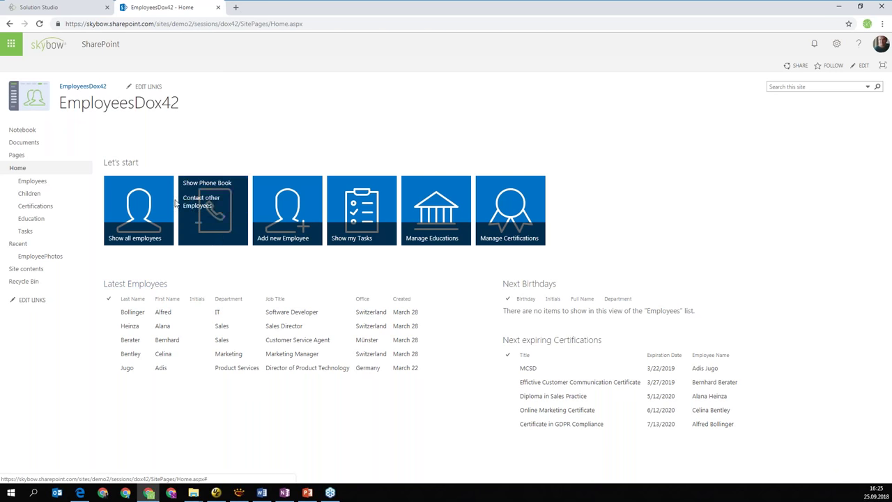
{"action": "left_click", "coordinate": [150, 230]}
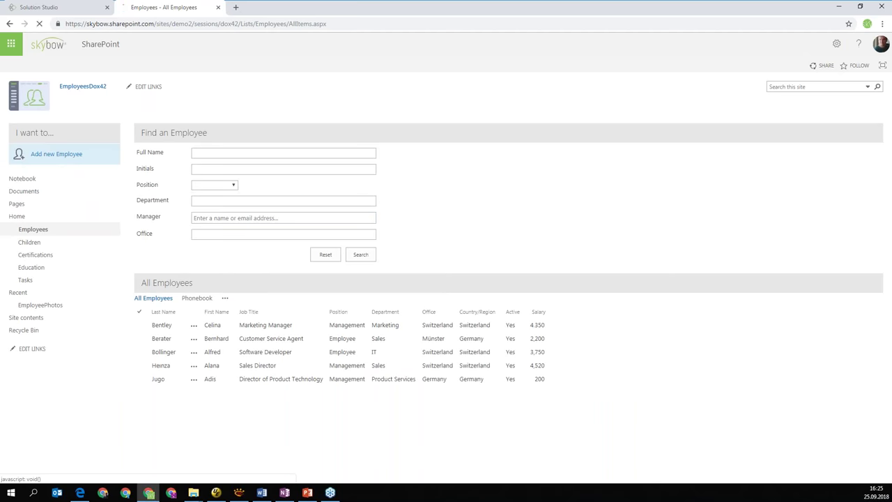
{"action": "left_click", "coordinate": [55, 153]}
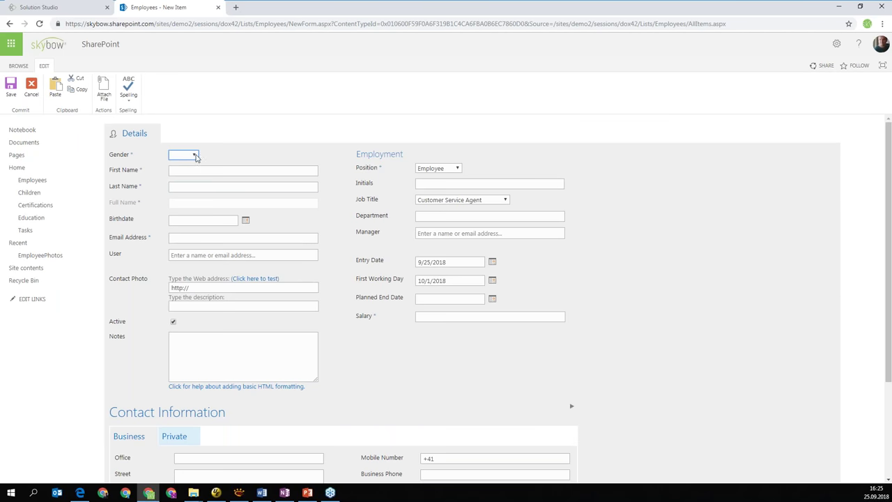
{"action": "left_click", "coordinate": [194, 156]}
Set Gender to Male and type the employee's full name into First Name
{"action": "left_click", "coordinate": [185, 171]}
{"action": "left_click", "coordinate": [205, 170]}
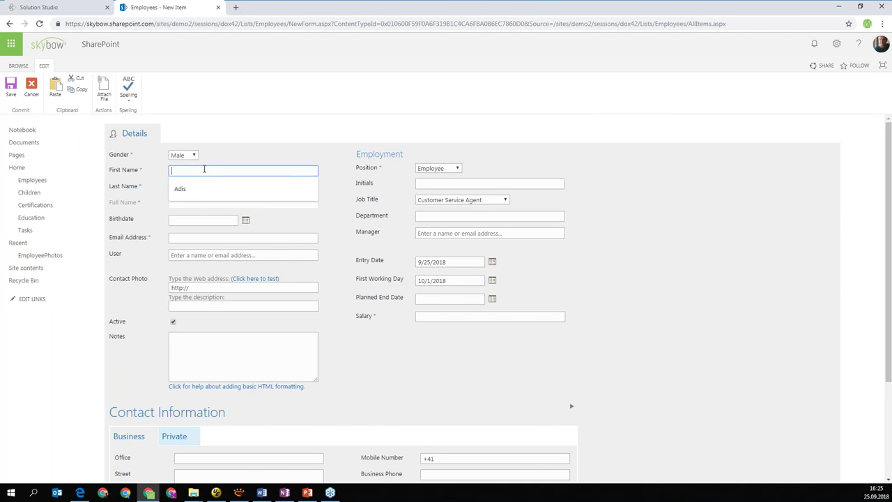
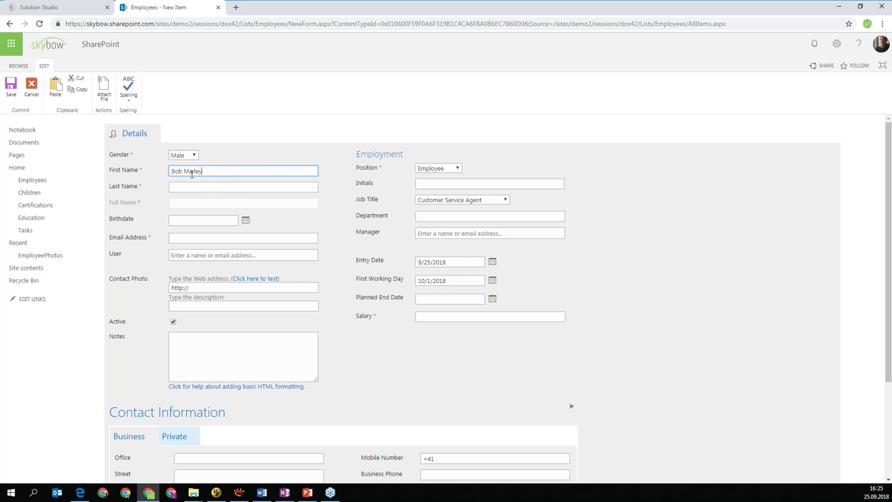
Move the surname from First Name into Last Name so Full Name fills in automatically
{"action": "double_click", "coordinate": [192, 171]}
{"action": "key", "text": "ctrl+x"}
{"action": "left_click", "coordinate": [202, 186]}
{"action": "key", "text": "ctrl+v"}
{"action": "left_click", "coordinate": [199, 207]}
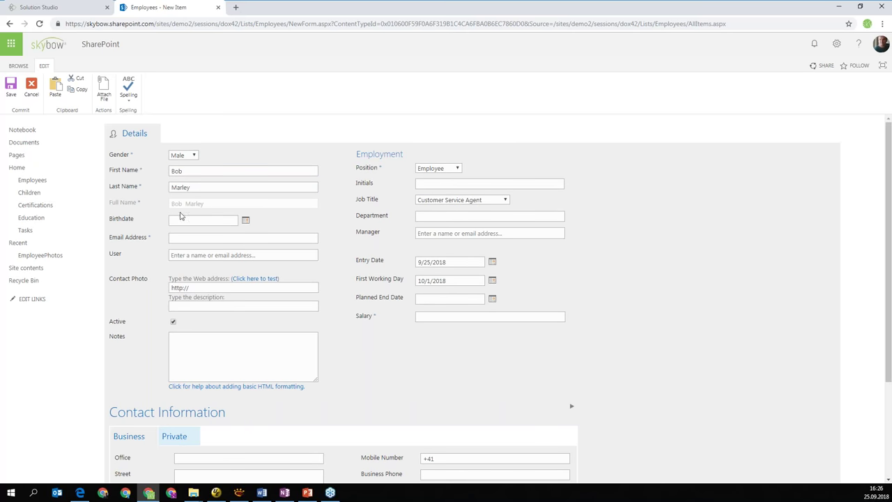
{"action": "left_click_drag", "start_coordinate": [215, 207], "coordinate": [156, 202]}
{"action": "left_click", "coordinate": [172, 209]}
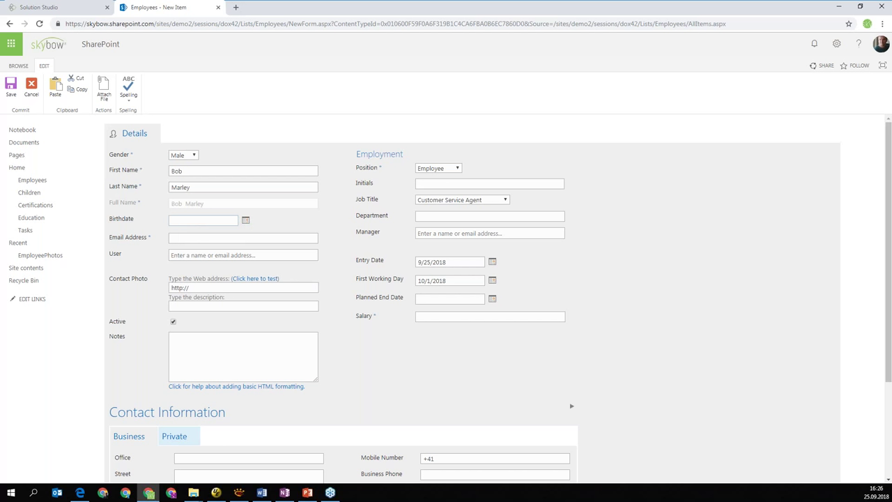
Set the birthdate to 9/25/1958 by picking the 25th and changing the year to 19
{"action": "left_click", "coordinate": [245, 220]}
{"action": "left_click", "coordinate": [191, 298]}
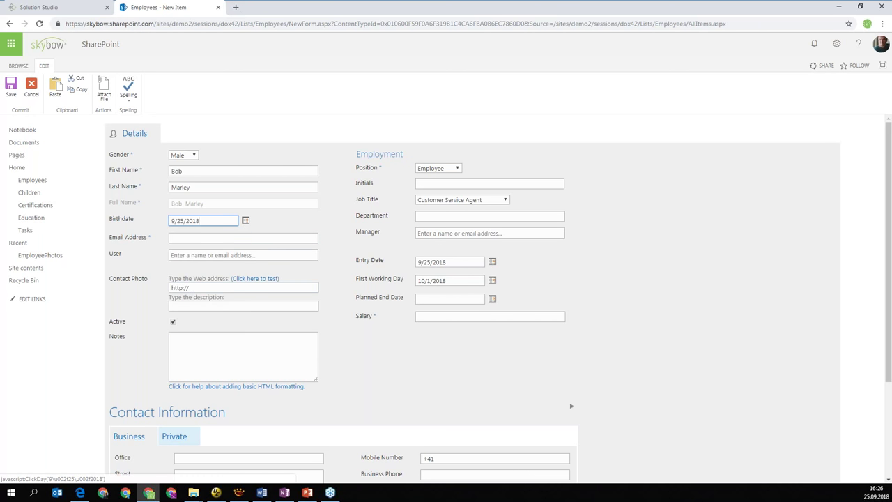
{"action": "left_click_drag", "start_coordinate": [186, 220], "coordinate": [192, 220]}
{"action": "type", "text": "195"}
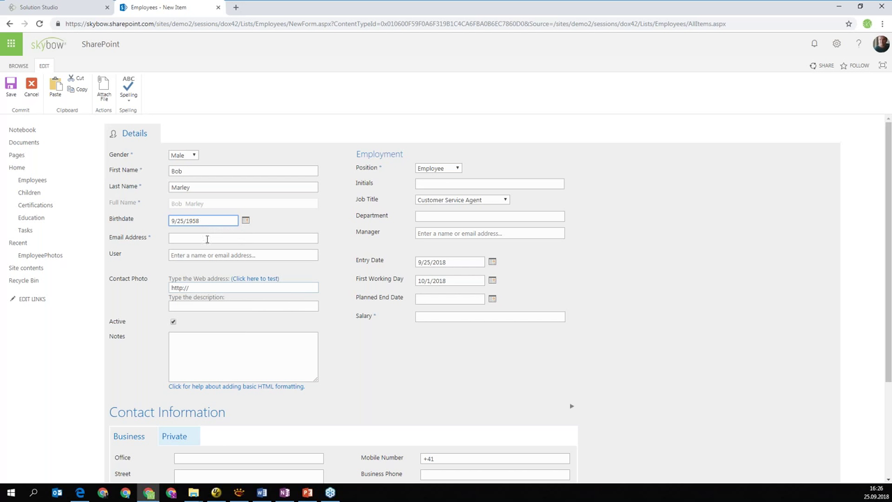
Enter the employee's e-mail address and link the suggested user account
{"action": "left_click", "coordinate": [211, 238]}
{"action": "left_click", "coordinate": [227, 254]}
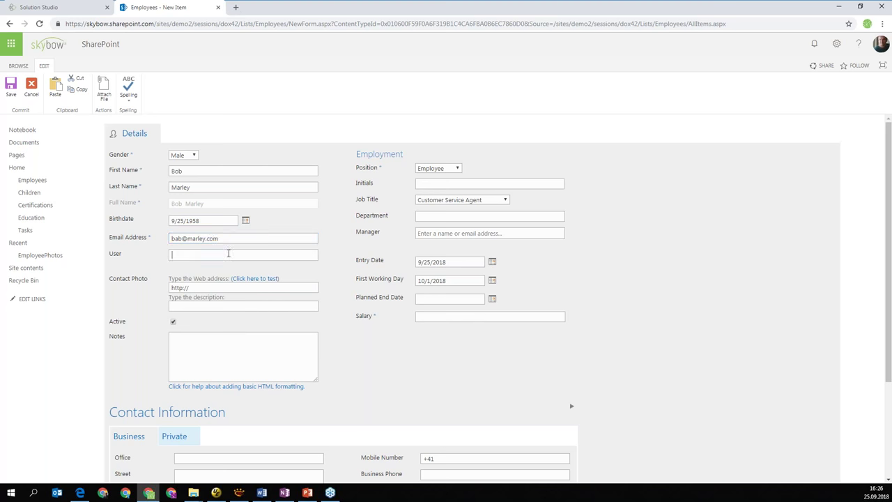
{"action": "type", "text": "ad"}
{"action": "key", "text": "Return"}
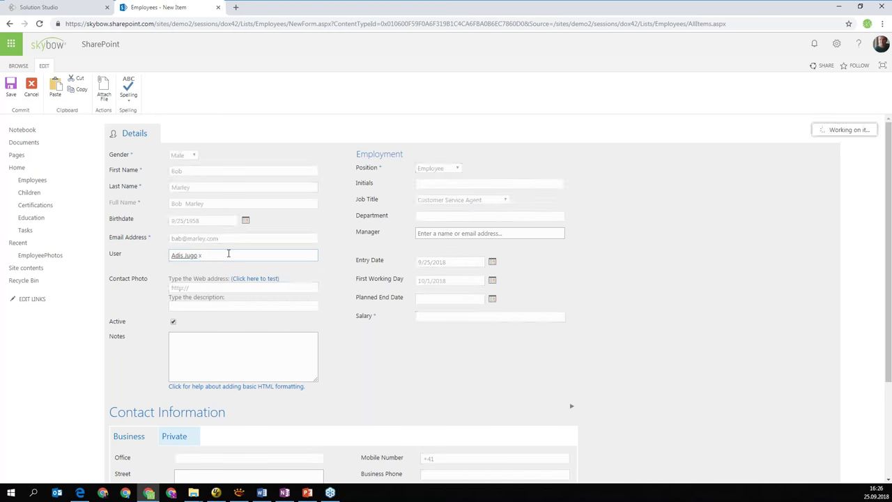
Set Position to Management and move through the initials, entry date and first working day fields
{"action": "left_click", "coordinate": [213, 349]}
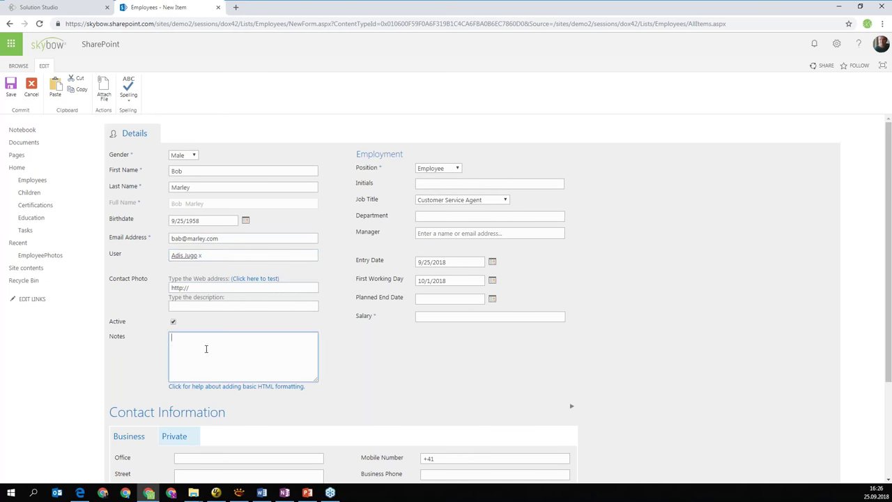
{"action": "left_click", "coordinate": [444, 171]}
{"action": "left_click", "coordinate": [435, 185]}
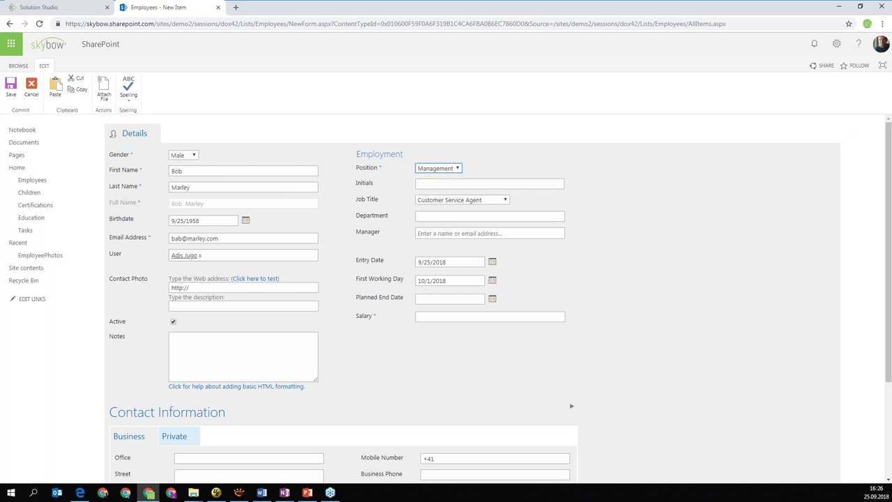
{"action": "left_click", "coordinate": [437, 185]}
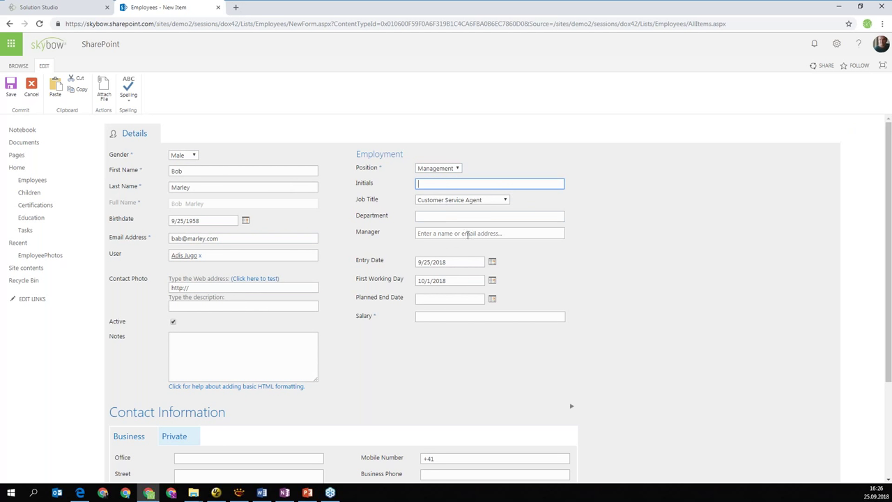
{"action": "left_click", "coordinate": [468, 261]}
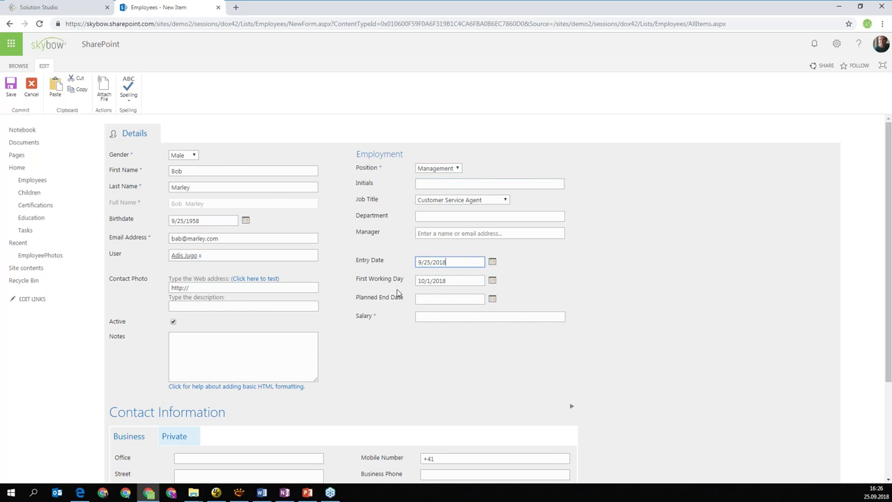
{"action": "key", "text": "Tab"}
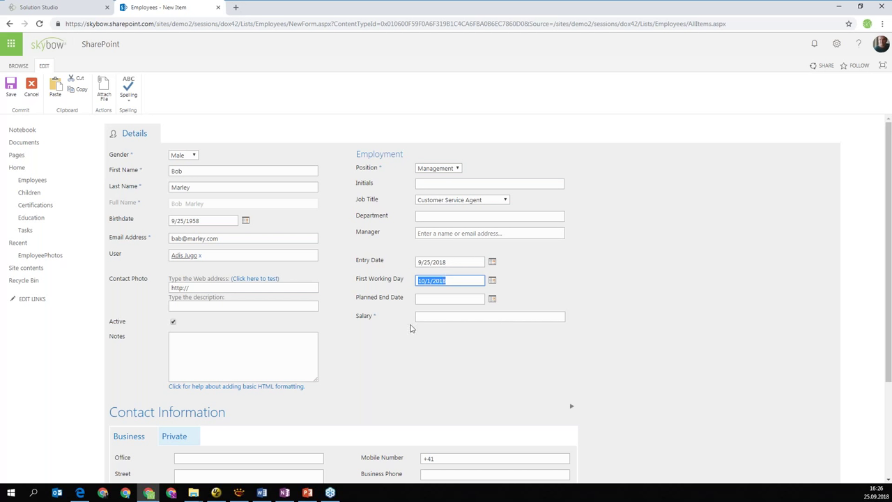
Enter a salary of 100
{"action": "left_click", "coordinate": [459, 318]}
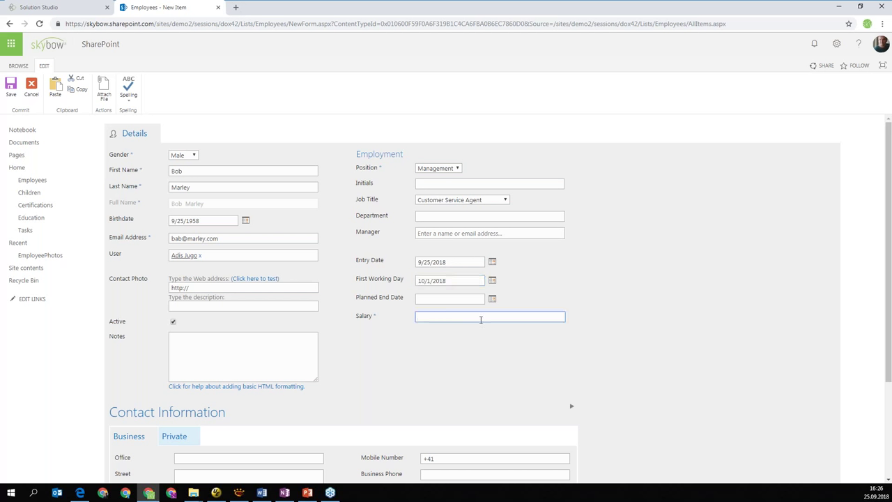
{"action": "left_click", "coordinate": [522, 354]}
{"action": "scroll", "coordinate": [591, 382], "scroll_direction": "down", "scroll_amount": 3}
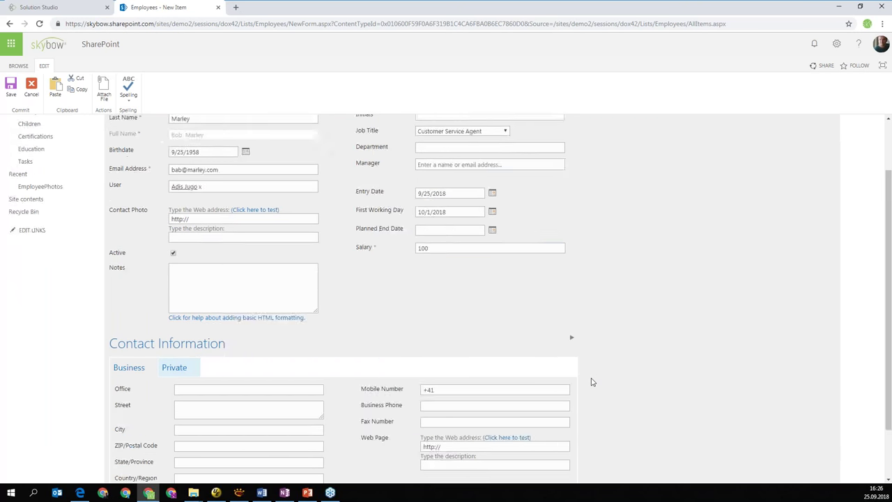
{"action": "scroll", "coordinate": [524, 379], "scroll_direction": "up", "scroll_amount": 3}
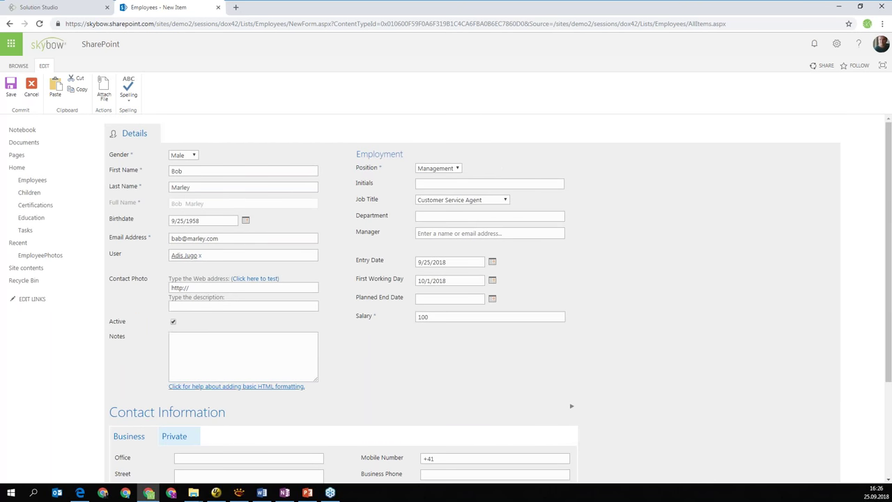
Paste the copied photo web address into the contact photo field
{"action": "left_click", "coordinate": [763, 491]}
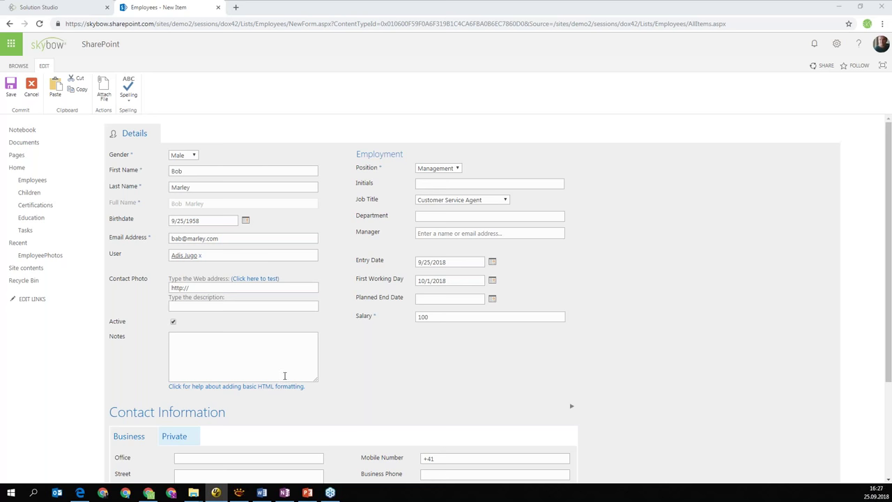
{"action": "left_click", "coordinate": [226, 287]}
{"action": "key", "text": "ctrl+v"}
{"action": "left_click", "coordinate": [291, 309]}
{"action": "scroll", "coordinate": [163, 329], "scroll_direction": "down", "scroll_amount": 2}
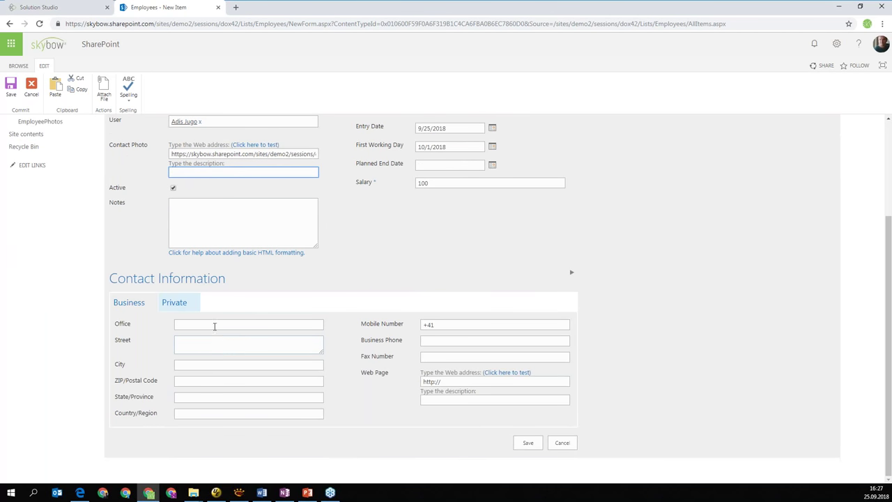
{"action": "scroll", "coordinate": [363, 411], "scroll_direction": "up", "scroll_amount": 2}
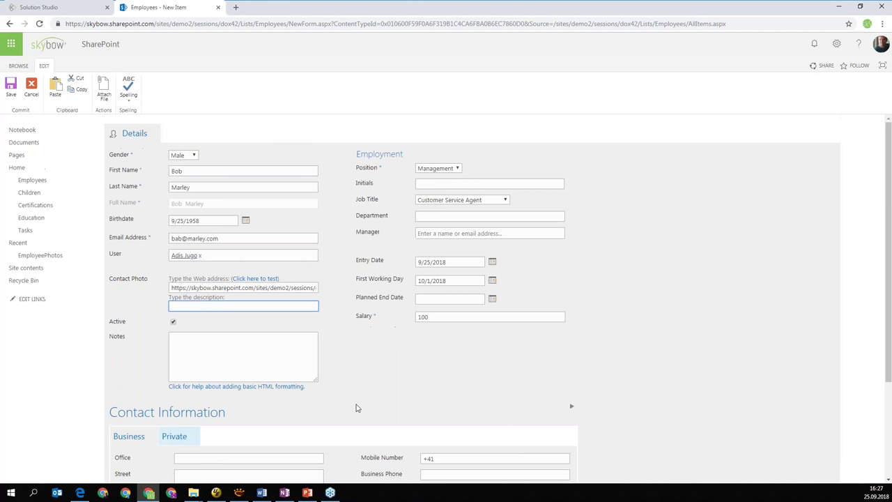
{"action": "scroll", "coordinate": [356, 406], "scroll_direction": "down", "scroll_amount": 2}
{"action": "scroll", "coordinate": [529, 436], "scroll_direction": "up", "scroll_amount": 2}
{"action": "scroll", "coordinate": [529, 437], "scroll_direction": "down", "scroll_amount": 1}
{"action": "scroll", "coordinate": [530, 437], "scroll_direction": "down", "scroll_amount": 1}
Save the new employee record, review it with its photo, then return to the Solution Studio form editor
{"action": "key", "text": "shift+Tab"}
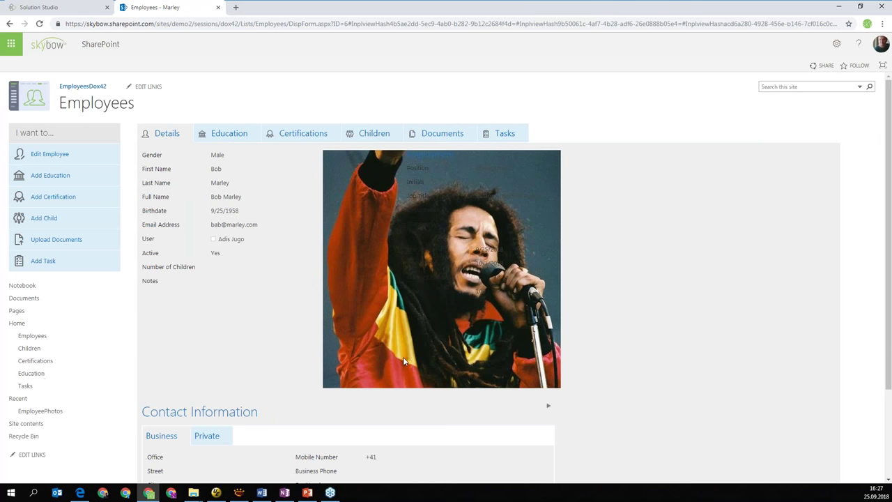
{"action": "scroll", "coordinate": [471, 344], "scroll_direction": "down", "scroll_amount": 2}
{"action": "scroll", "coordinate": [473, 347], "scroll_direction": "up", "scroll_amount": 2}
{"action": "scroll", "coordinate": [445, 311], "scroll_direction": "down", "scroll_amount": 1}
{"action": "scroll", "coordinate": [446, 316], "scroll_direction": "down", "scroll_amount": 2}
{"action": "scroll", "coordinate": [447, 316], "scroll_direction": "up", "scroll_amount": 2}
{"action": "left_click", "coordinate": [76, 10]}
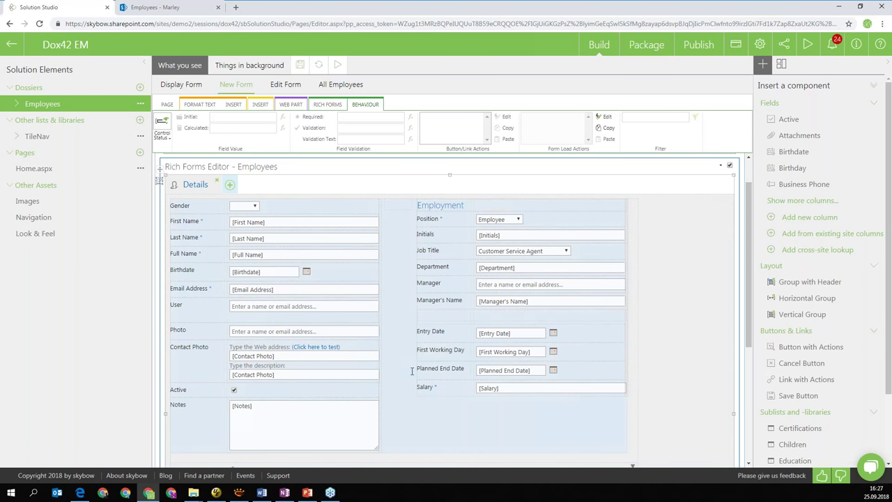
{"action": "left_click", "coordinate": [269, 256]}
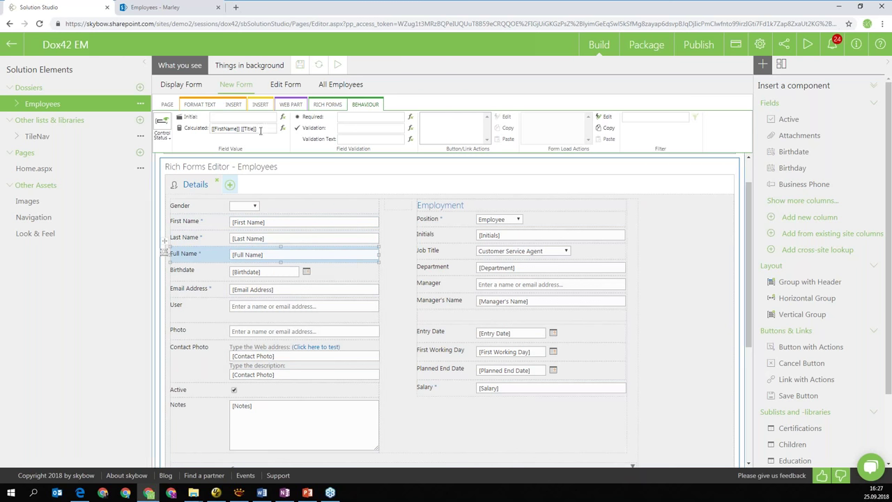
{"action": "left_click", "coordinate": [282, 129]}
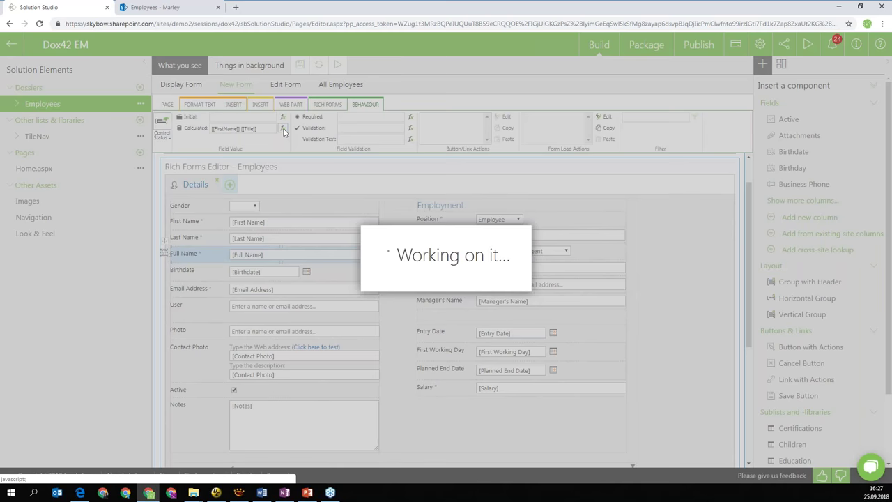
{"action": "left_click_drag", "start_coordinate": [367, 153], "coordinate": [272, 150]}
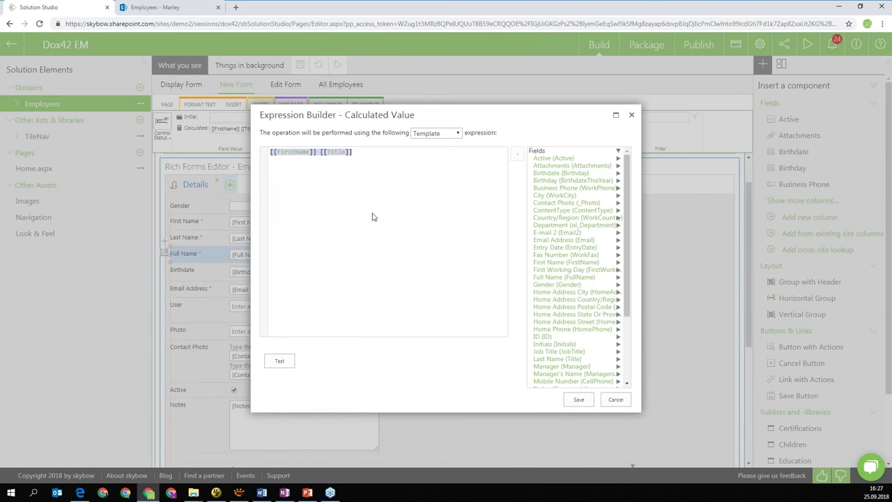
{"action": "left_click", "coordinate": [381, 181]}
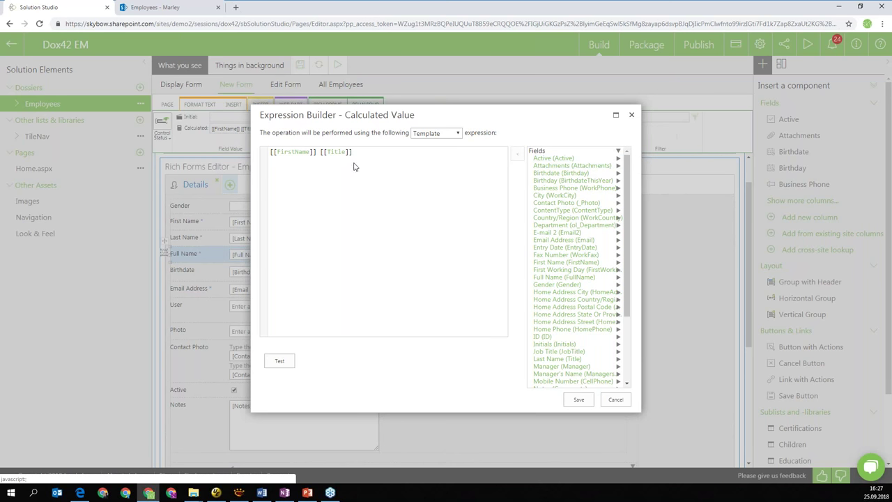
{"action": "left_click", "coordinate": [631, 116]}
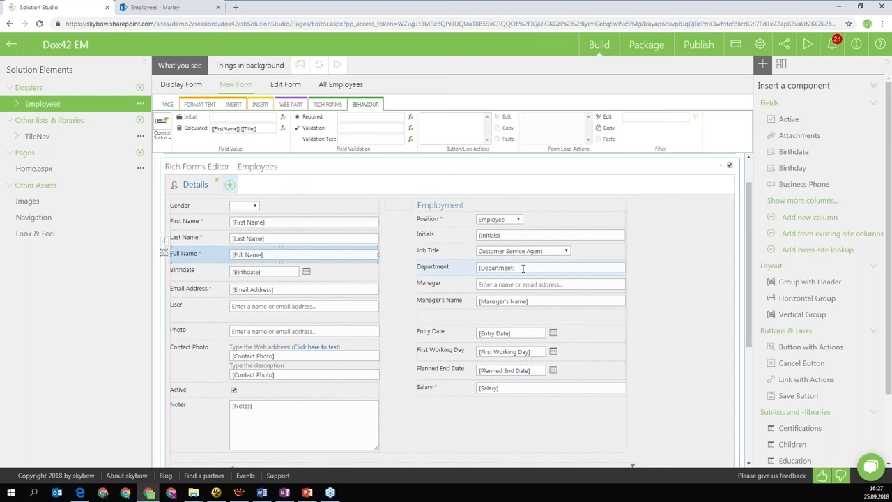
{"action": "left_click", "coordinate": [505, 334]}
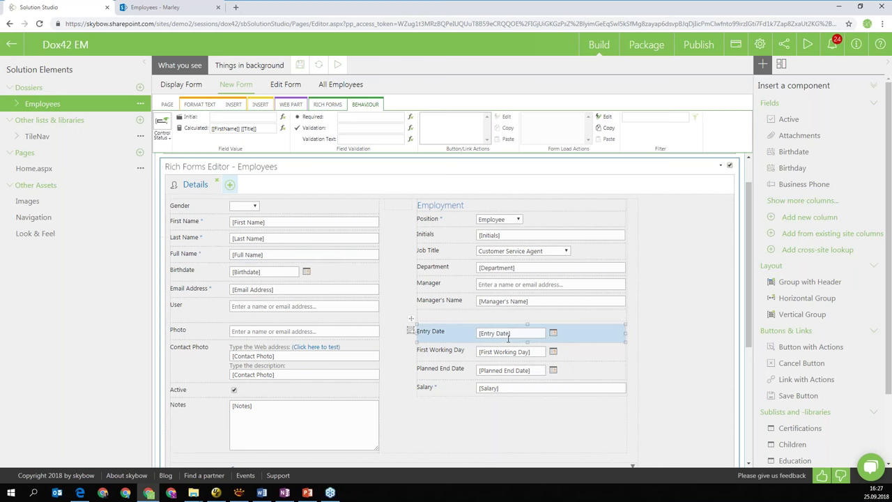
{"action": "left_click", "coordinate": [223, 118]}
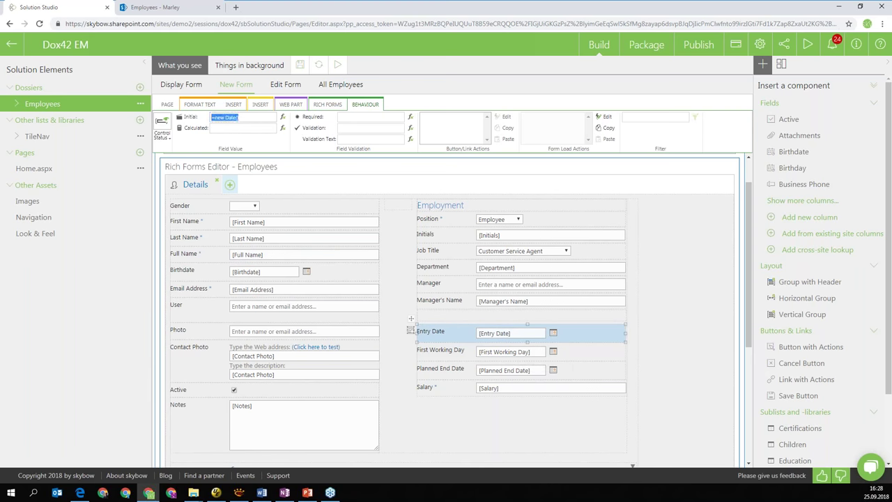
{"action": "left_click", "coordinate": [526, 353]}
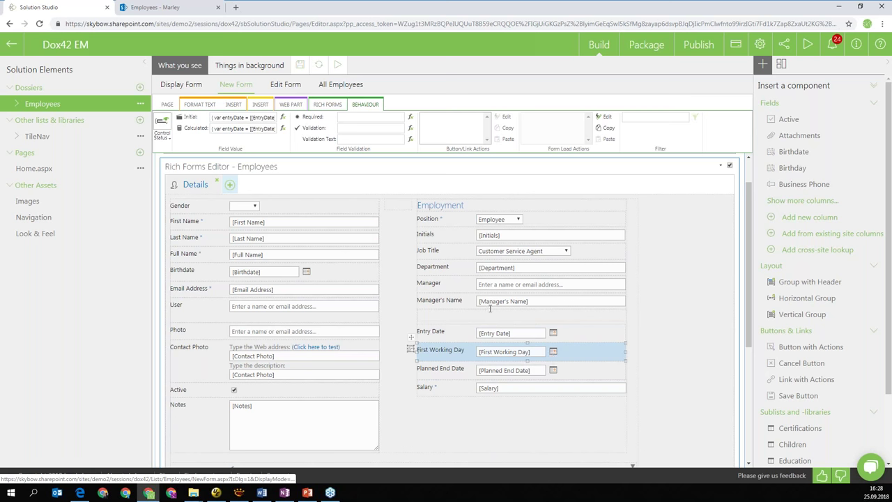
{"action": "left_click", "coordinate": [282, 128]}
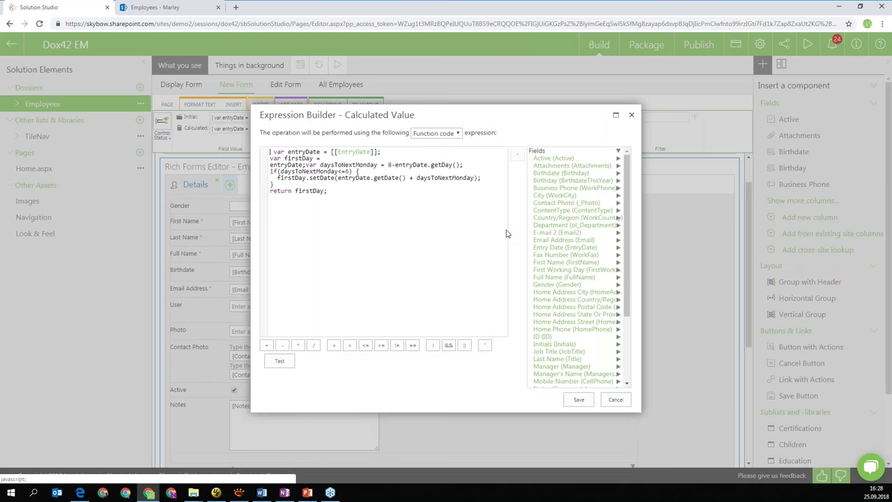
{"action": "triple_click", "coordinate": [383, 152]}
{"action": "left_click", "coordinate": [342, 176]}
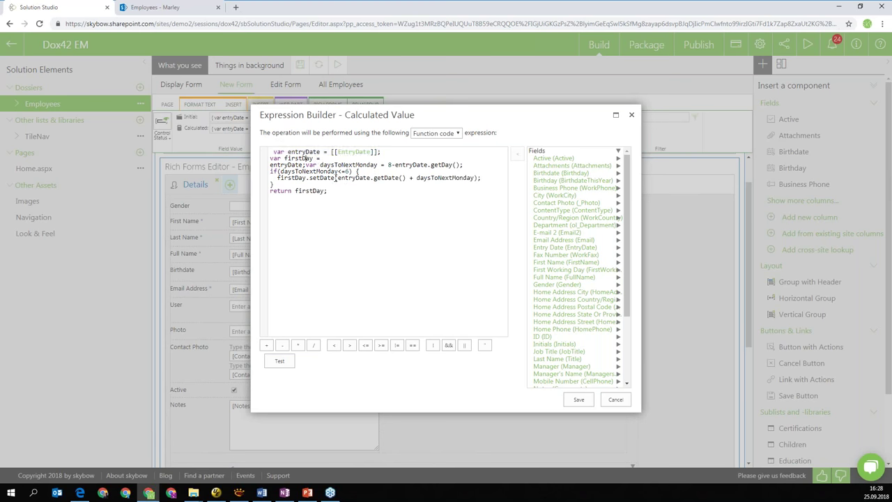
{"action": "left_click_drag", "start_coordinate": [346, 191], "coordinate": [269, 165]}
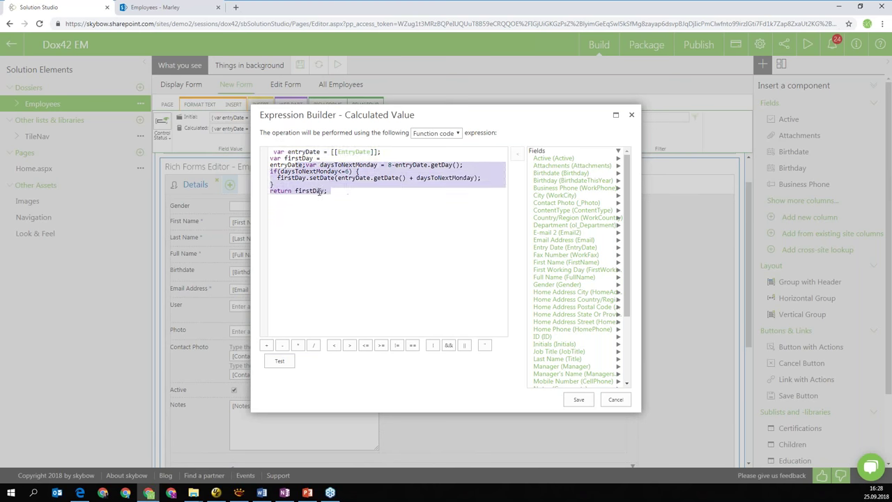
{"action": "left_click", "coordinate": [357, 214]}
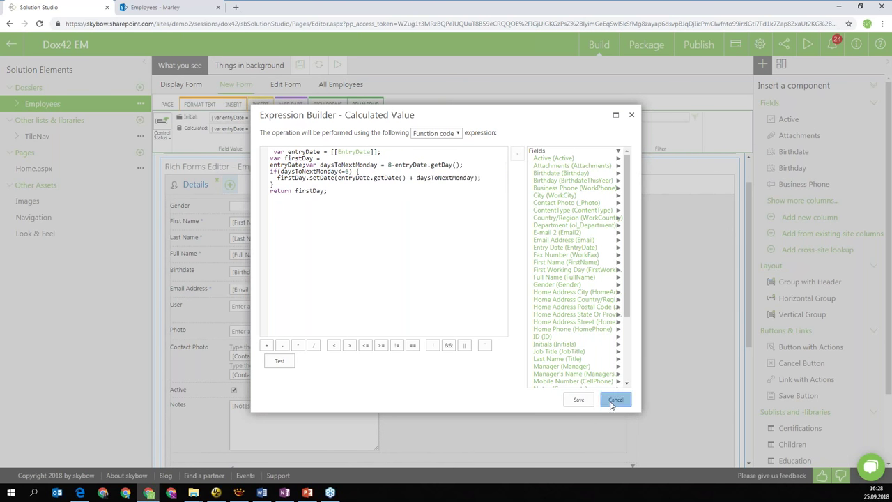
{"action": "left_click", "coordinate": [613, 400]}
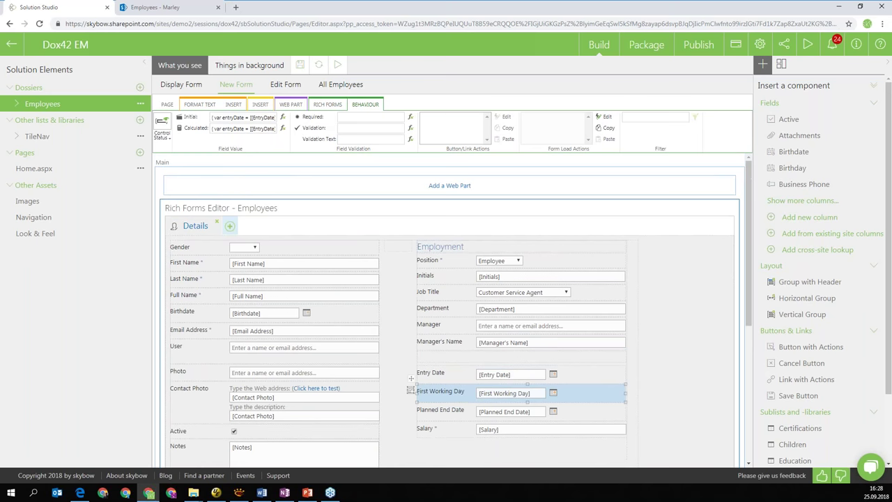
On the Display Form, inspect the Edit Employee link's action, keeping the Open List Form type
{"action": "left_click", "coordinate": [181, 84]}
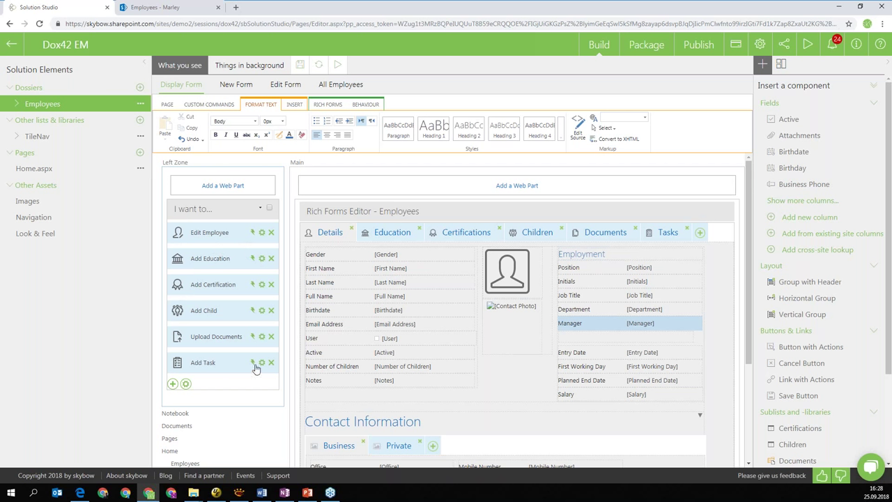
{"action": "left_click", "coordinate": [257, 234]}
{"action": "left_click", "coordinate": [261, 234]}
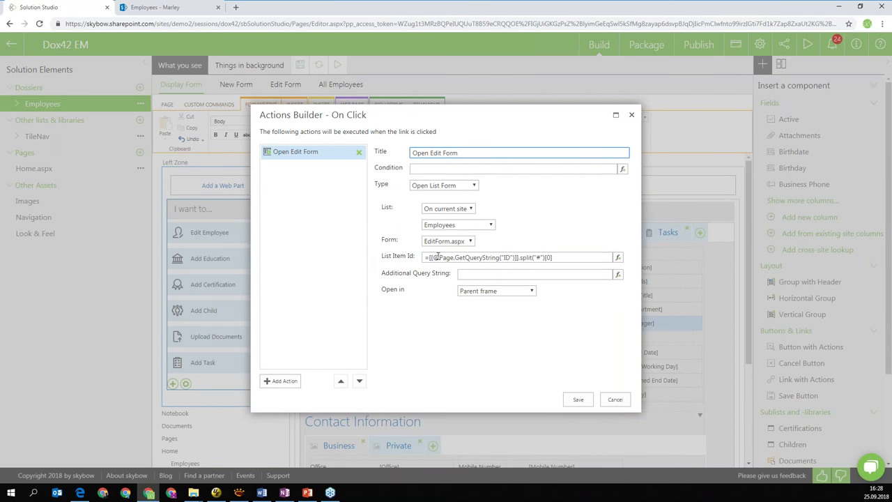
{"action": "left_click", "coordinate": [458, 186]}
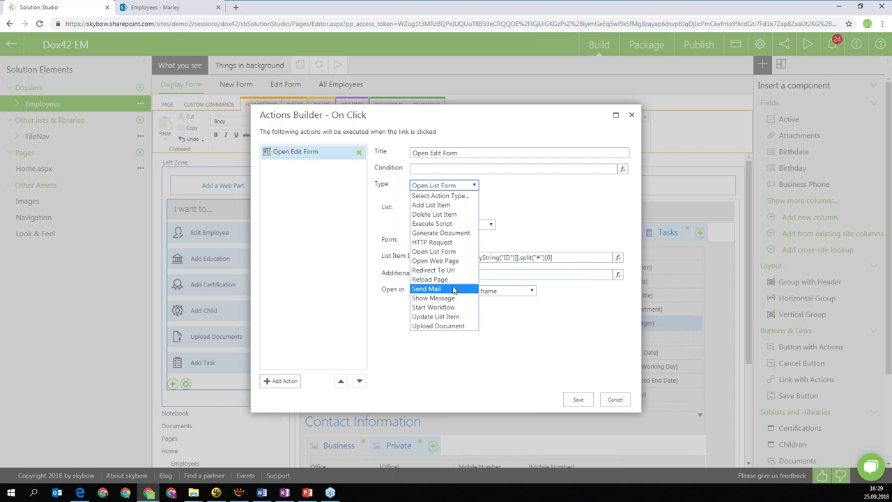
{"action": "left_click", "coordinate": [528, 339]}
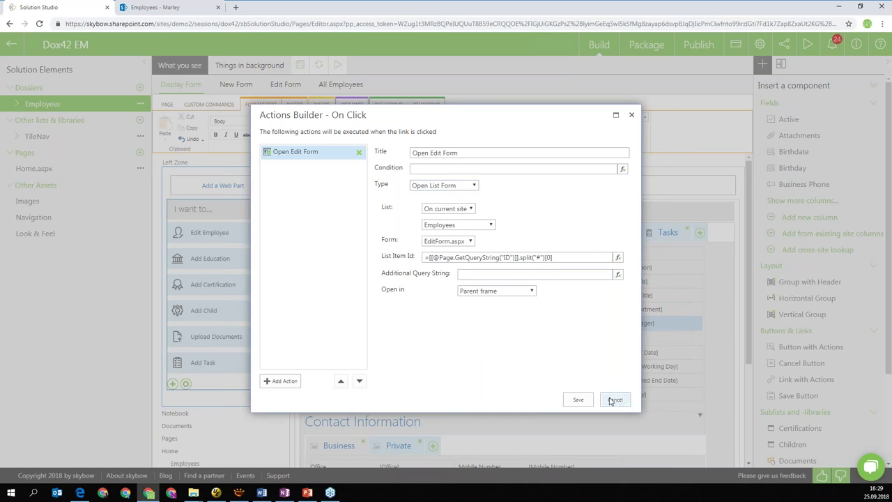
Cancel it and view the Add Task link's actions: open Tasks NewForm.aspx, then reload the page
{"action": "left_click", "coordinate": [615, 399]}
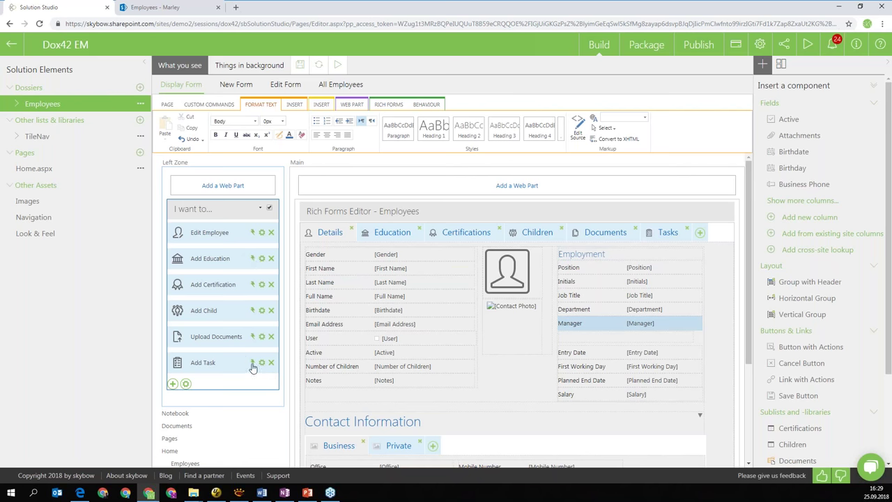
{"action": "left_click", "coordinate": [254, 363]}
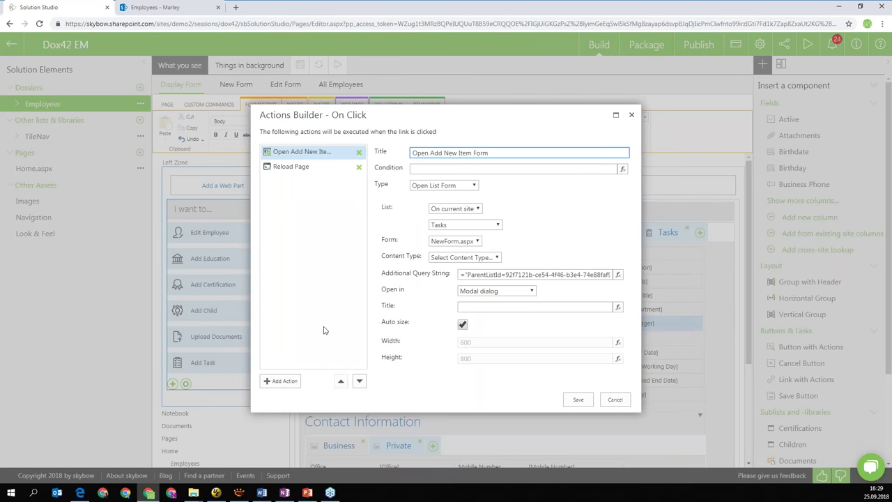
{"action": "left_click", "coordinate": [620, 404]}
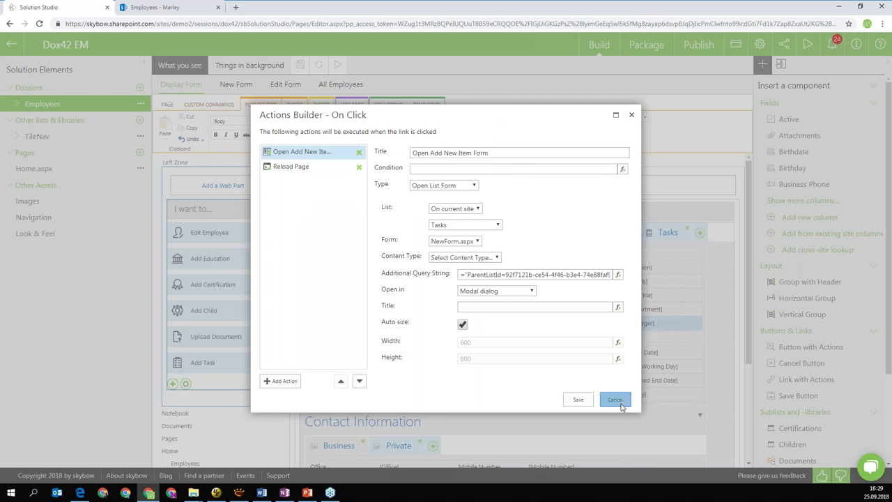
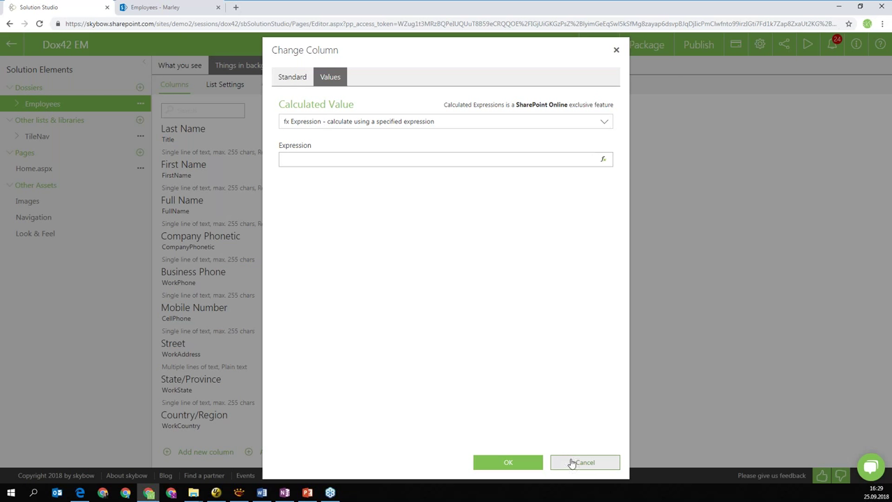
Discard the column changes and start a scheduled action with title and description 'asd'
{"action": "left_click", "coordinate": [571, 462]}
{"action": "left_click", "coordinate": [328, 85]}
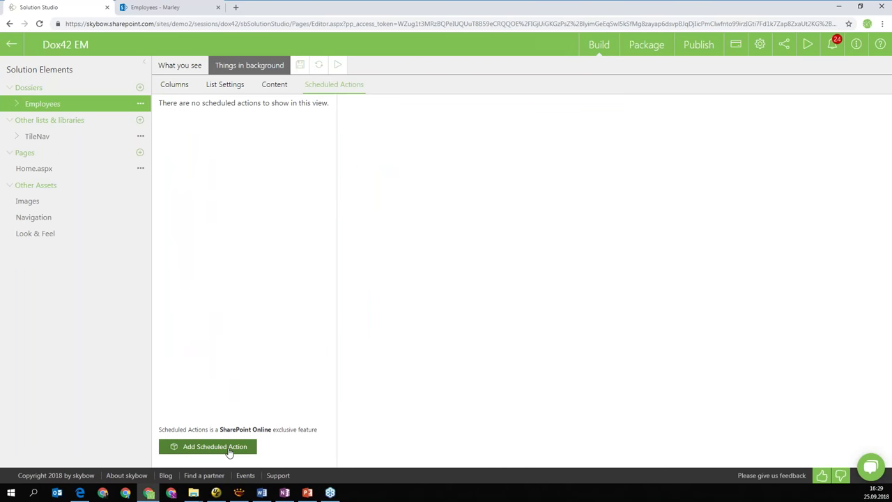
{"action": "left_click", "coordinate": [229, 446]}
{"action": "left_click", "coordinate": [325, 216]}
{"action": "type", "text": "asd"}
{"action": "key", "text": "Tab"}
{"action": "type", "text": "asd"}
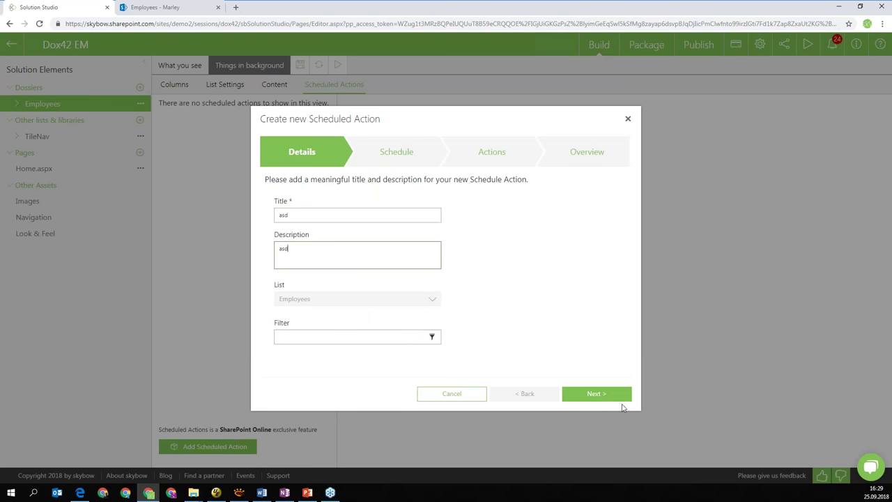
Look at the hourly repeat setting on the Schedule step, then abandon the scheduled action
{"action": "left_click", "coordinate": [618, 397]}
{"action": "left_click", "coordinate": [306, 282]}
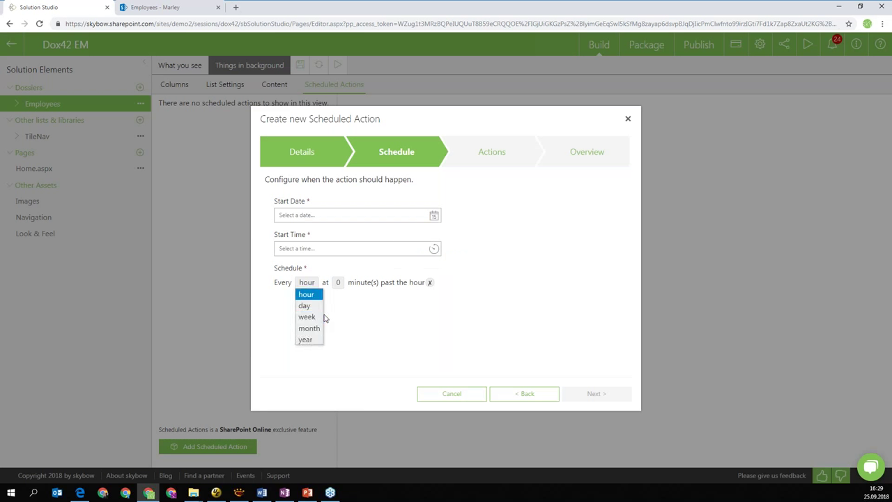
{"action": "left_click", "coordinate": [408, 331]}
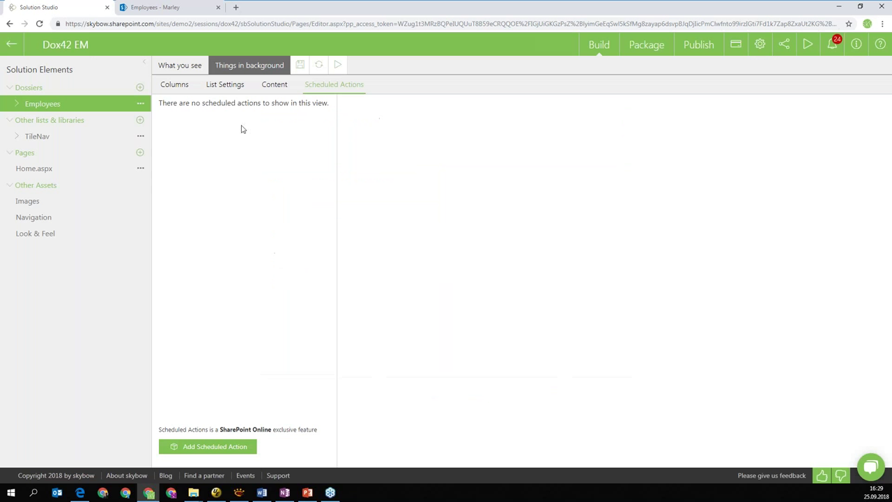
{"action": "left_click", "coordinate": [627, 118]}
Discard the unsaved changes, then draft a package 'asdasd' at version 1.0.0.0 and abandon it
{"action": "left_click", "coordinate": [645, 44]}
{"action": "left_click", "coordinate": [451, 277]}
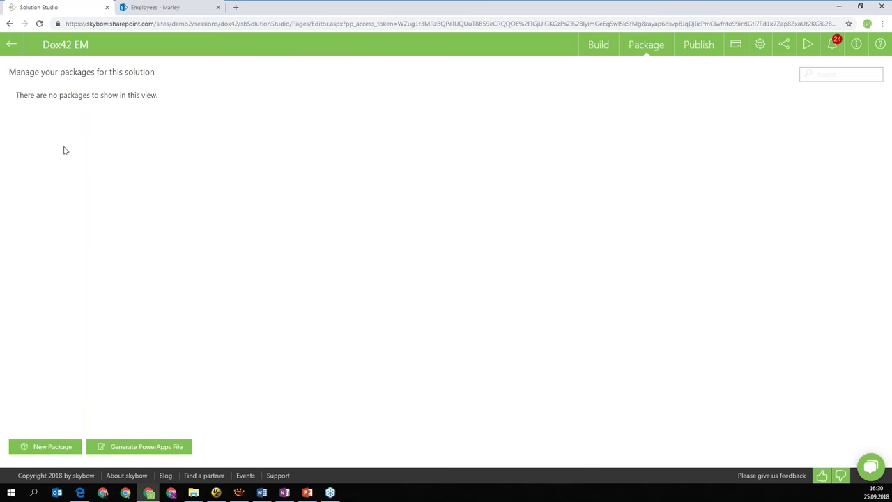
{"action": "left_click", "coordinate": [61, 452]}
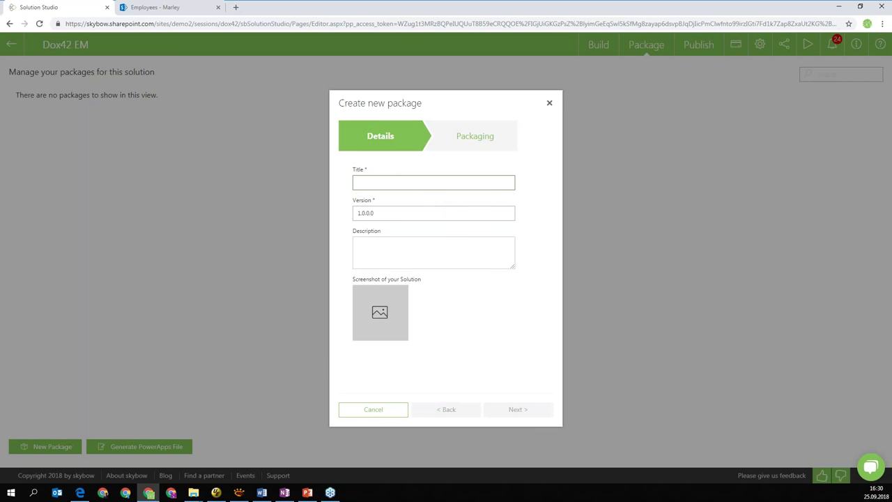
{"action": "type", "text": "asdasd"}
{"action": "left_click", "coordinate": [411, 244]}
{"action": "left_click", "coordinate": [370, 214]}
{"action": "left_click", "coordinate": [373, 252]}
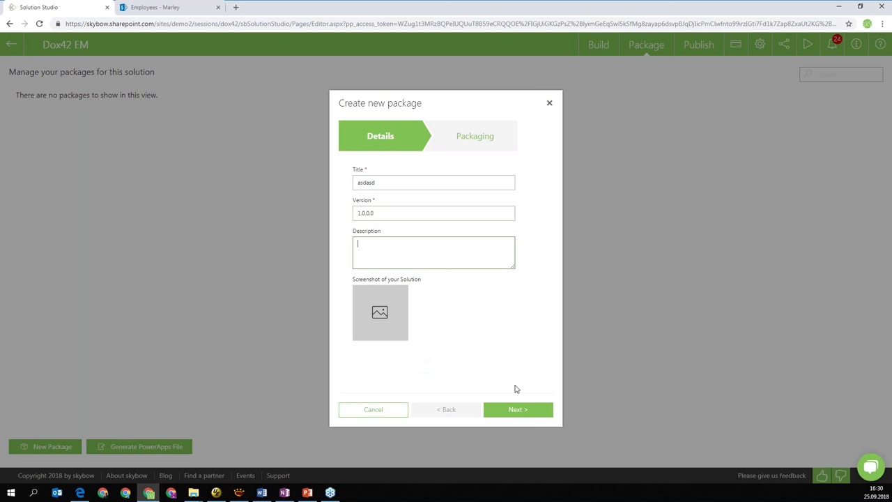
{"action": "left_click", "coordinate": [550, 105]}
Open the Publish area and try publishing the Dox42 EM solution, which has no deployments
{"action": "left_click", "coordinate": [694, 49]}
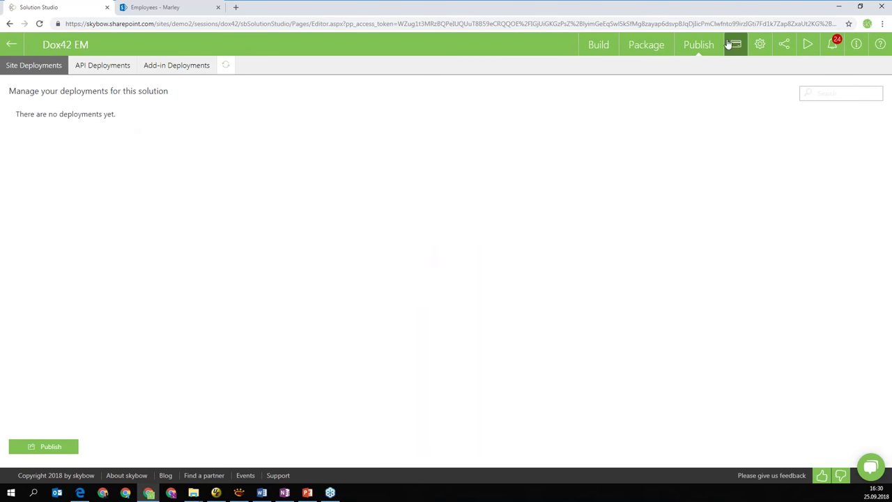
{"action": "left_click", "coordinate": [63, 446]}
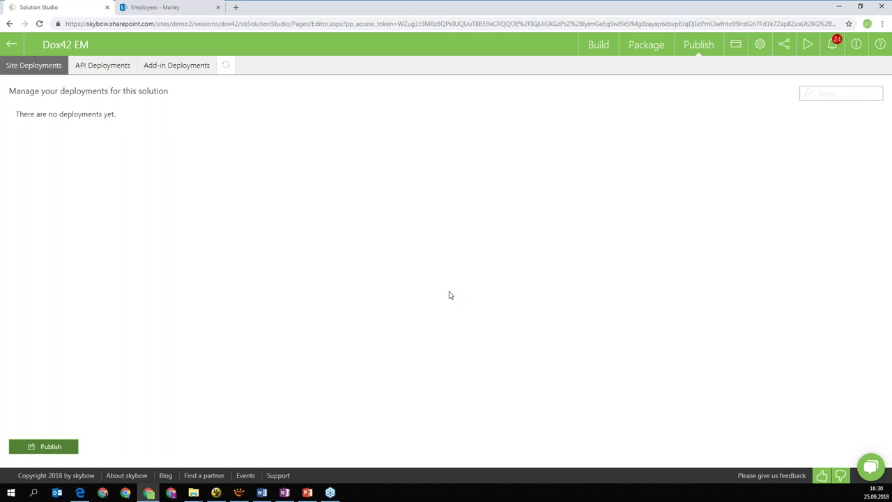
{"action": "left_click", "coordinate": [597, 43]}
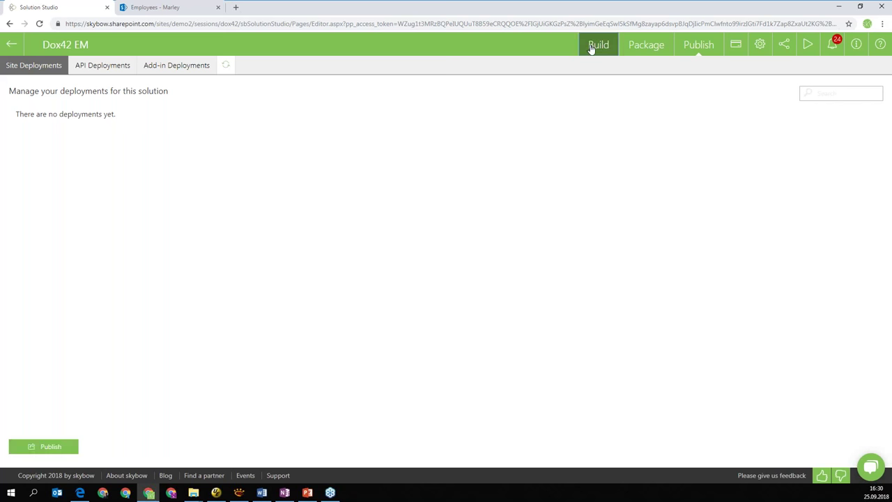
Bring up the EmployeeSkybow.docx Employee Overview template and show Word's open-window previews
{"action": "left_click", "coordinate": [167, 66]}
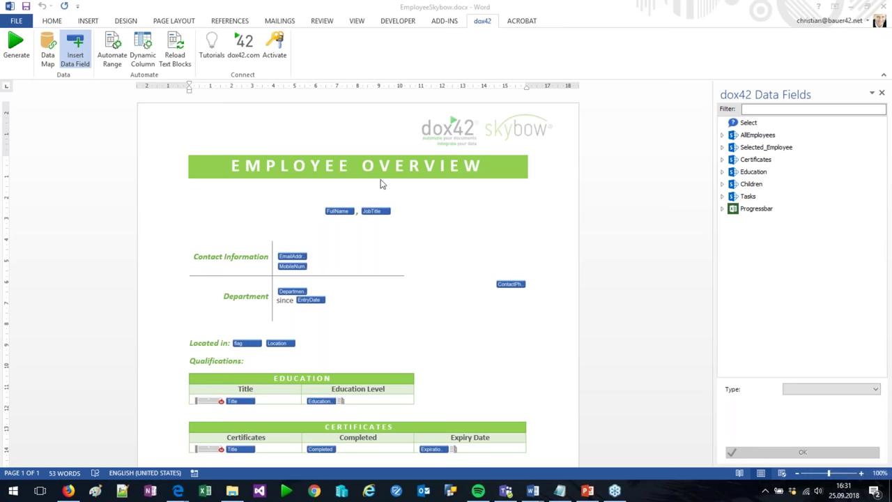
{"action": "mouse_move", "coordinate": [537, 492]}
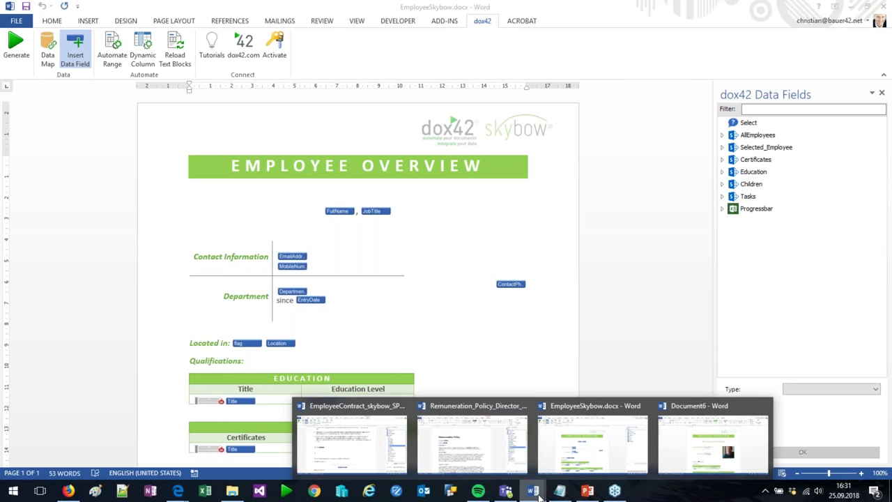
Generate an employment contract from EmployeeContract_skybow_SPonline.docx for the selected employee
{"action": "left_click", "coordinate": [341, 453]}
{"action": "scroll", "coordinate": [483, 317], "scroll_direction": "up", "scroll_amount": 10}
{"action": "scroll", "coordinate": [23, 102], "scroll_direction": "up", "scroll_amount": 20}
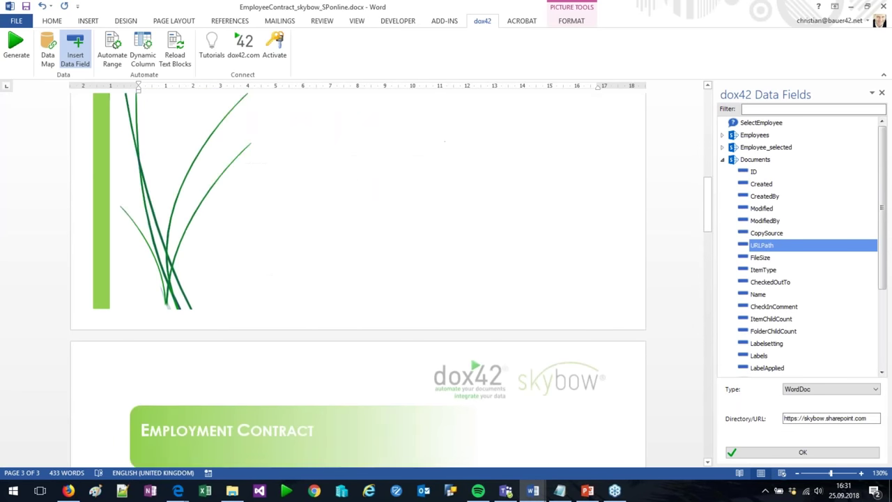
{"action": "left_click", "coordinate": [16, 47]}
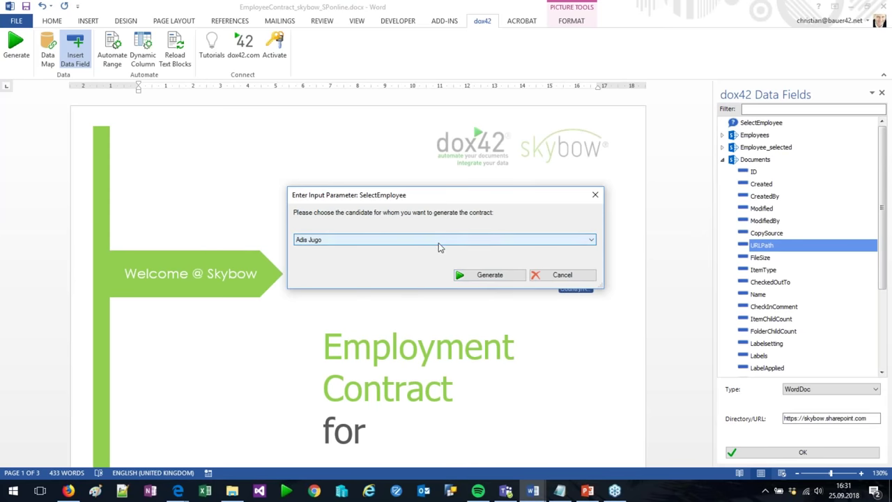
{"action": "left_click", "coordinate": [440, 241]}
{"action": "left_click", "coordinate": [345, 249]}
{"action": "left_click", "coordinate": [490, 275]}
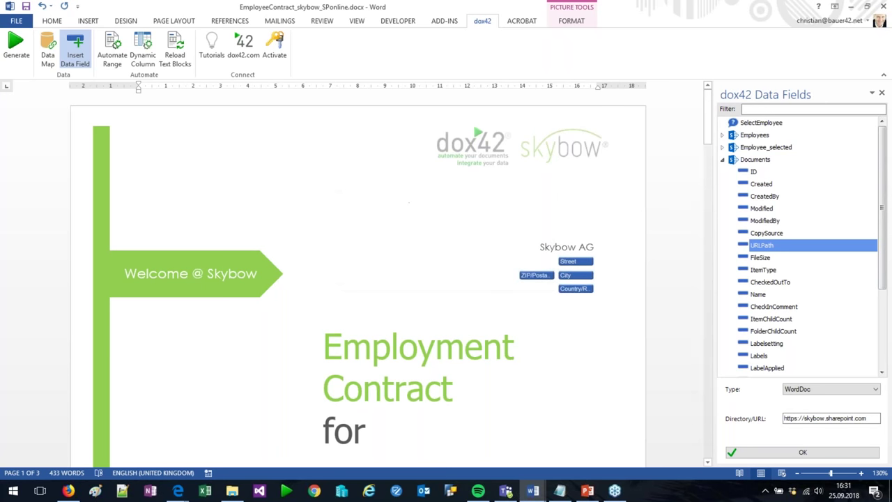
{"action": "scroll", "coordinate": [622, 305], "scroll_direction": "down", "scroll_amount": 3}
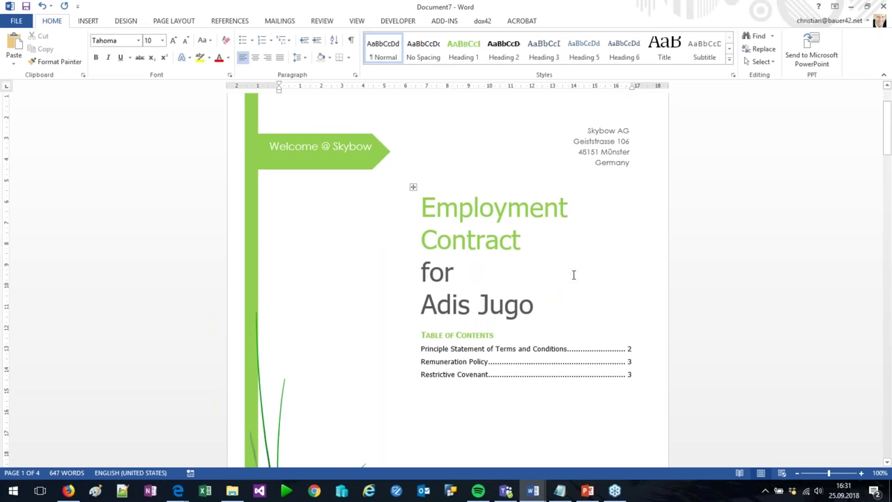
Scroll through the generated Document7 contract and select the € 200 salary value
{"action": "scroll", "coordinate": [573, 275], "scroll_direction": "down", "scroll_amount": 5}
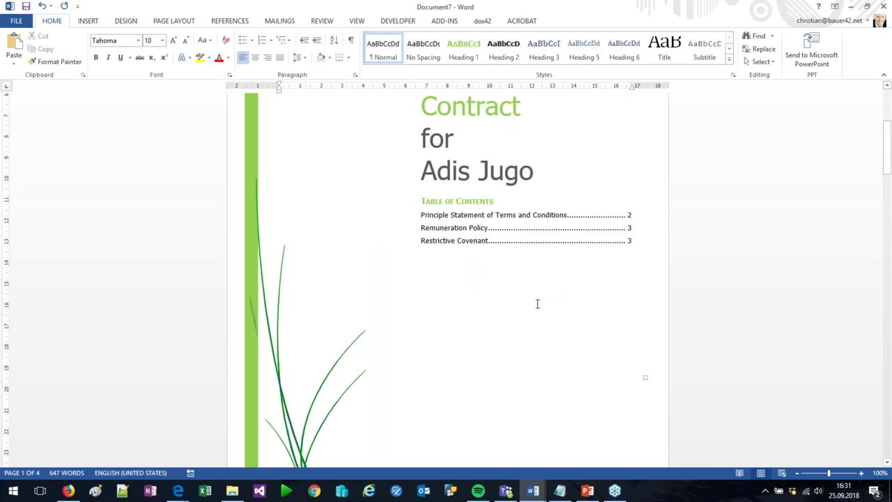
{"action": "scroll", "coordinate": [487, 278], "scroll_direction": "up", "scroll_amount": 2}
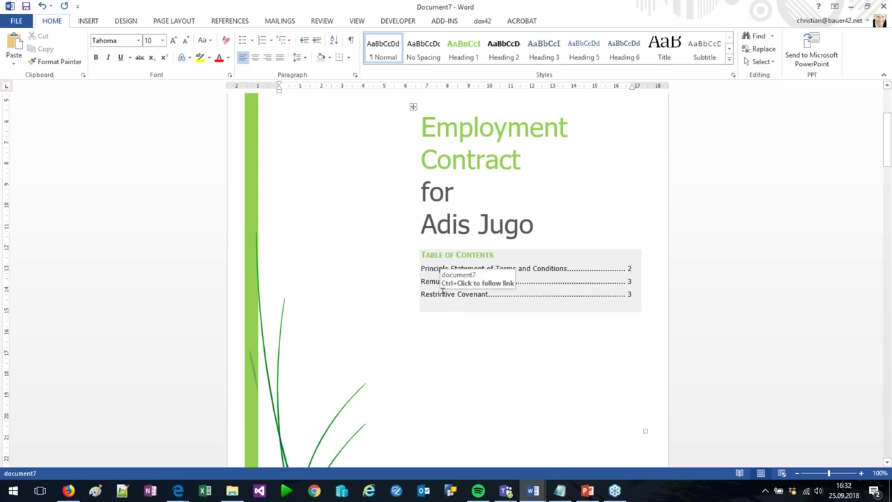
{"action": "scroll", "coordinate": [336, 271], "scroll_direction": "down", "scroll_amount": 8}
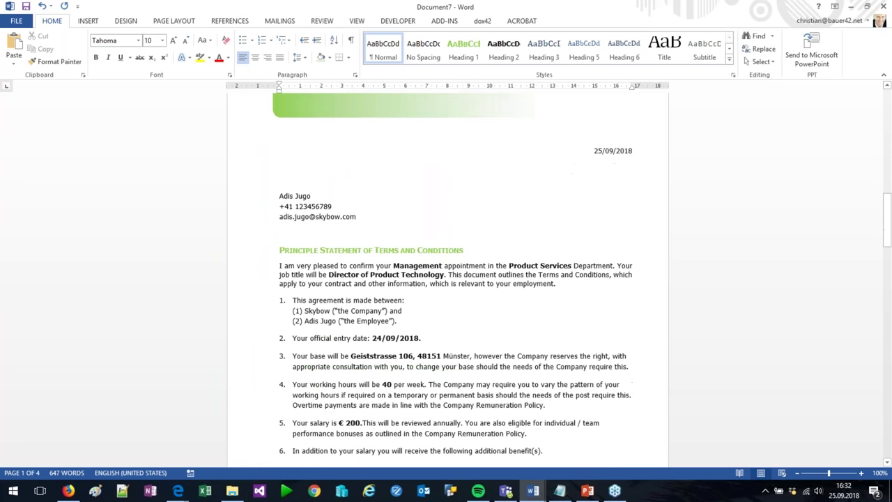
{"action": "scroll", "coordinate": [388, 250], "scroll_direction": "down", "scroll_amount": 1}
{"action": "left_click_drag", "start_coordinate": [345, 336], "coordinate": [362, 336]}
Select the employee's name in the Remuneration Policy section and list the open Word windows
{"action": "scroll", "coordinate": [540, 264], "scroll_direction": "down", "scroll_amount": 7}
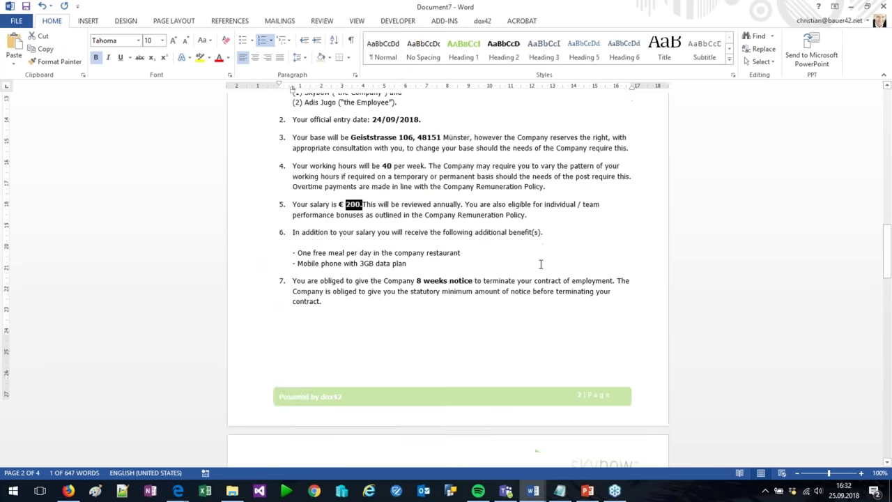
{"action": "scroll", "coordinate": [445, 279], "scroll_direction": "down", "scroll_amount": 4}
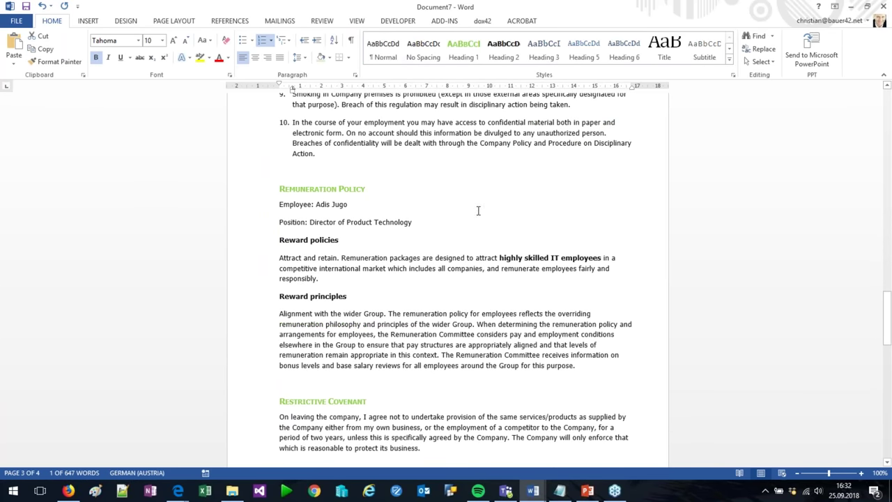
{"action": "left_click_drag", "start_coordinate": [339, 203], "coordinate": [316, 202]}
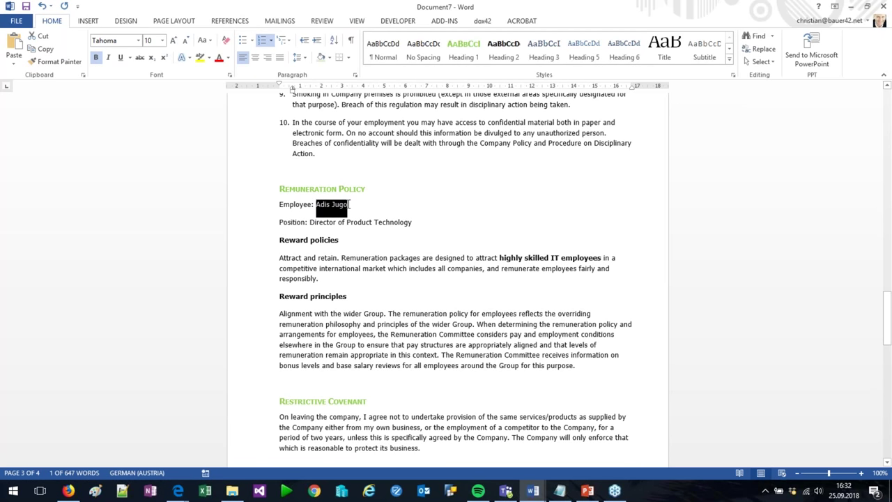
{"action": "scroll", "coordinate": [563, 234], "scroll_direction": "down", "scroll_amount": 1}
{"action": "scroll", "coordinate": [563, 234], "scroll_direction": "down", "scroll_amount": 8}
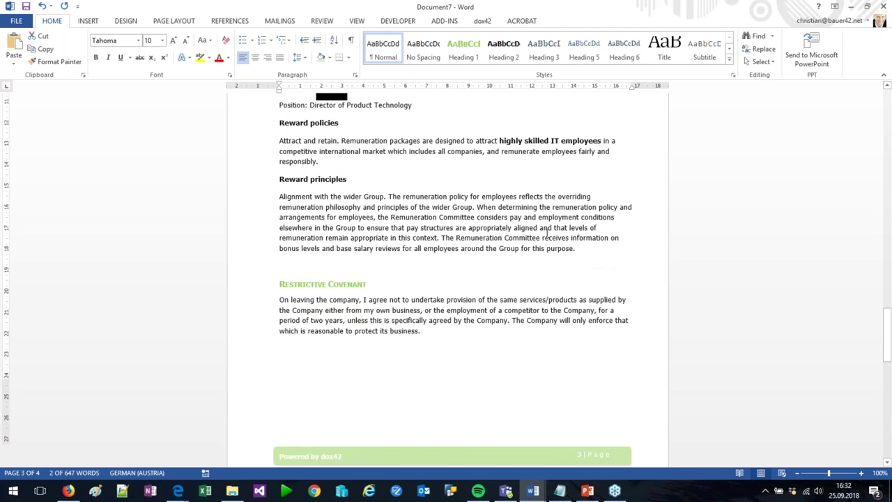
{"action": "scroll", "coordinate": [447, 279], "scroll_direction": "up", "scroll_amount": 8}
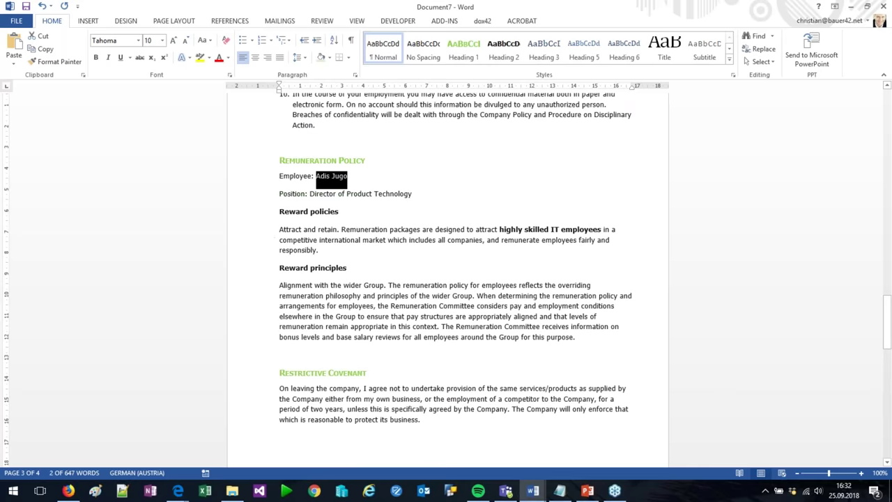
{"action": "scroll", "coordinate": [448, 279], "scroll_direction": "up", "scroll_amount": 10}
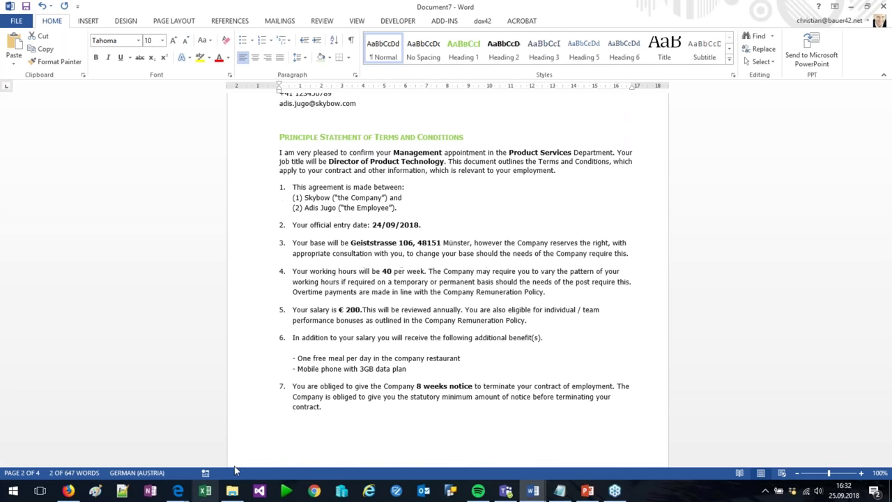
{"action": "left_click", "coordinate": [534, 492]}
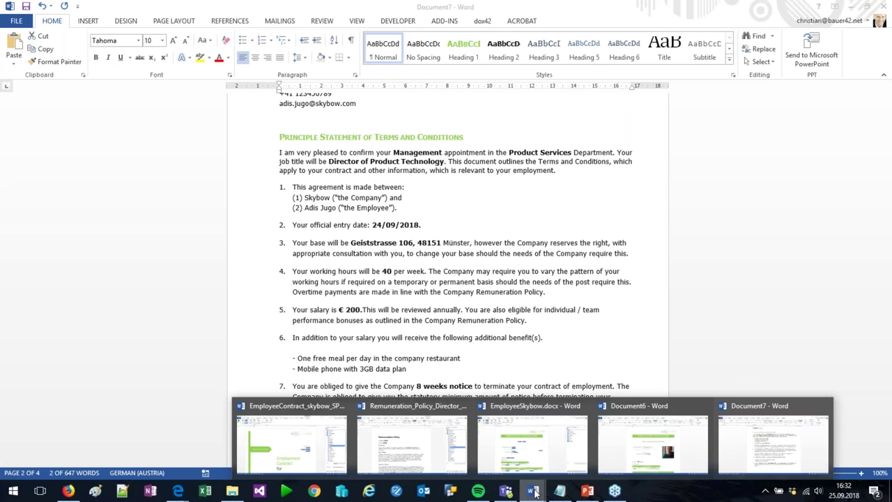
In the contract template, inspect the Street, City, ZIP/Postal and Country/Region field mappings
{"action": "left_click", "coordinate": [240, 439]}
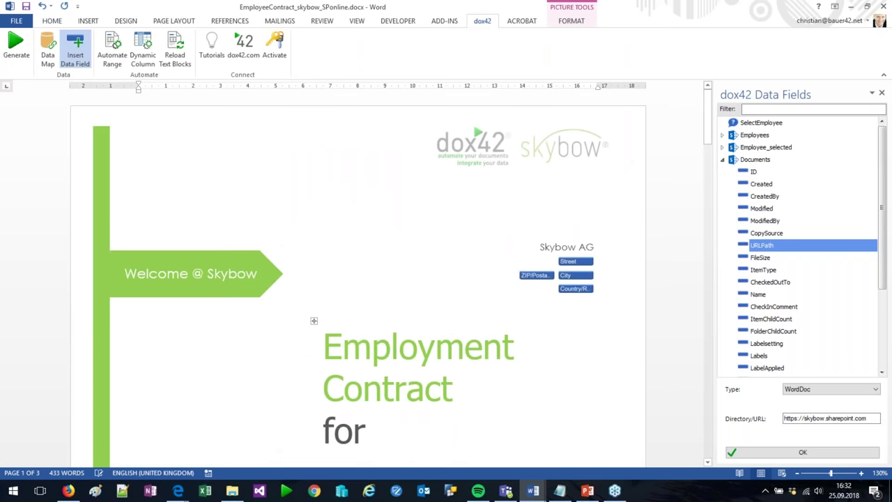
{"action": "scroll", "coordinate": [356, 278], "scroll_direction": "down", "scroll_amount": 2}
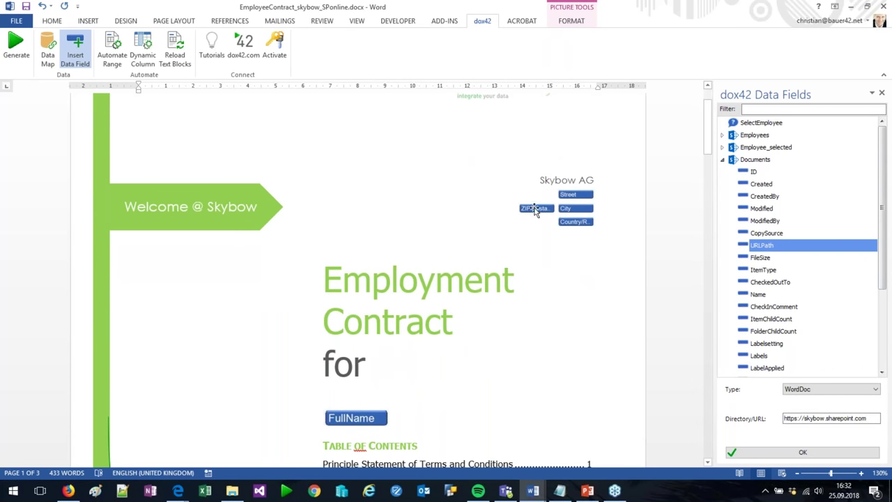
{"action": "left_click", "coordinate": [570, 196]}
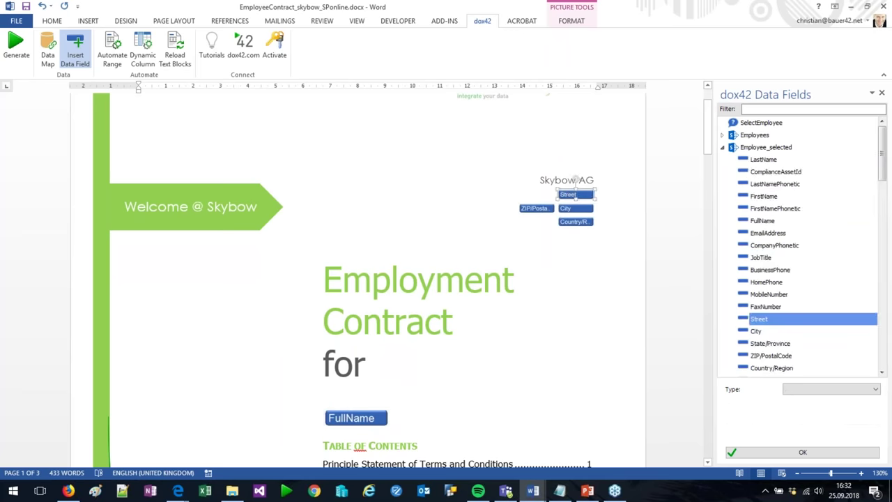
{"action": "left_click", "coordinate": [572, 208]}
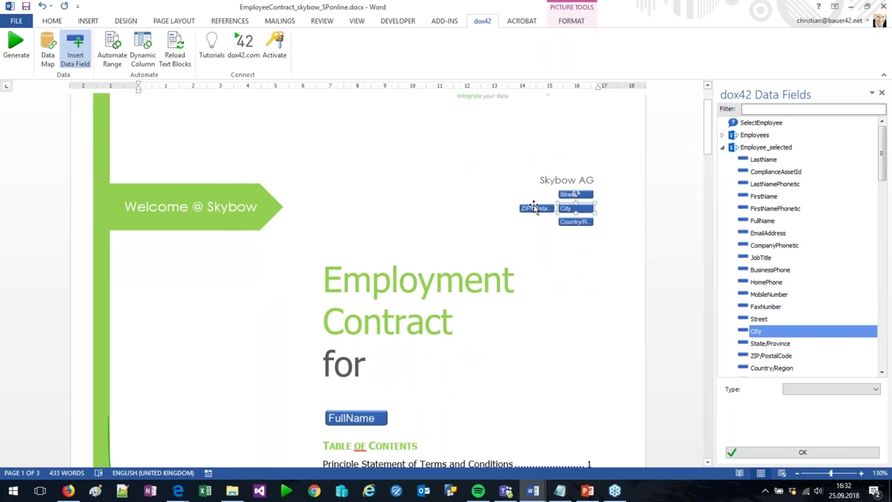
{"action": "left_click", "coordinate": [535, 207]}
{"action": "left_click", "coordinate": [574, 222]}
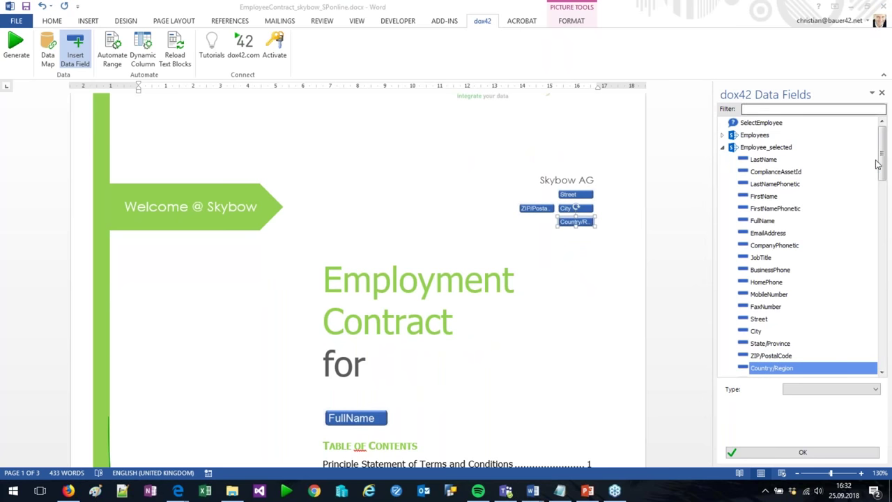
{"action": "left_click", "coordinate": [535, 207]}
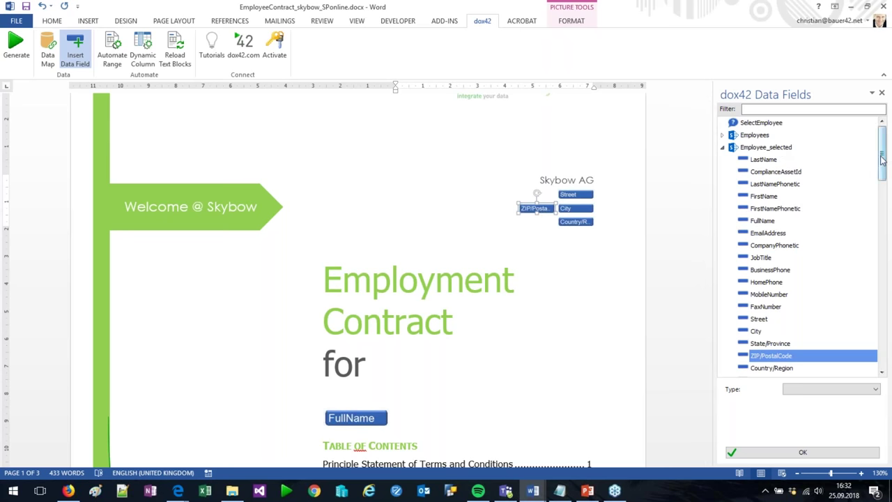
Select the Employees and Employee_selected sources, collapse their field lists, and inspect the cover FullName field
{"action": "left_click", "coordinate": [754, 136]}
{"action": "left_click", "coordinate": [759, 149]}
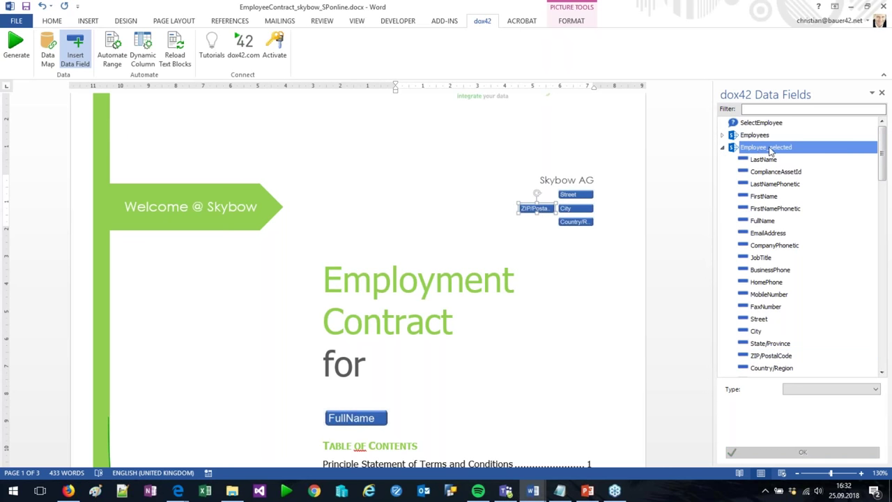
{"action": "left_click", "coordinate": [723, 148]}
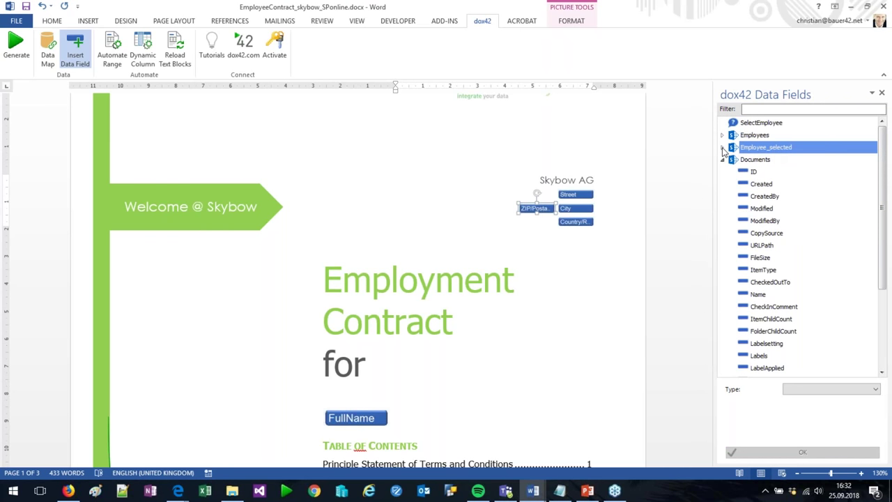
{"action": "left_click", "coordinate": [722, 160]}
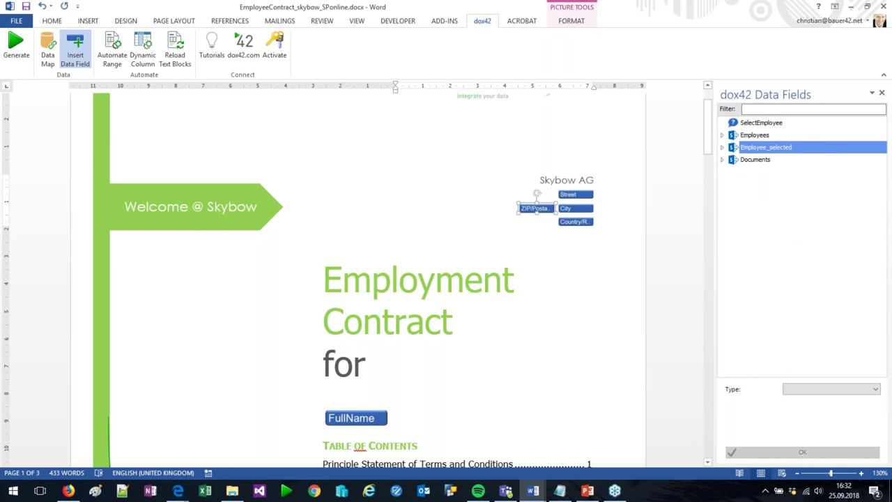
{"action": "left_click", "coordinate": [379, 255]}
{"action": "scroll", "coordinate": [376, 272], "scroll_direction": "down", "scroll_amount": 3}
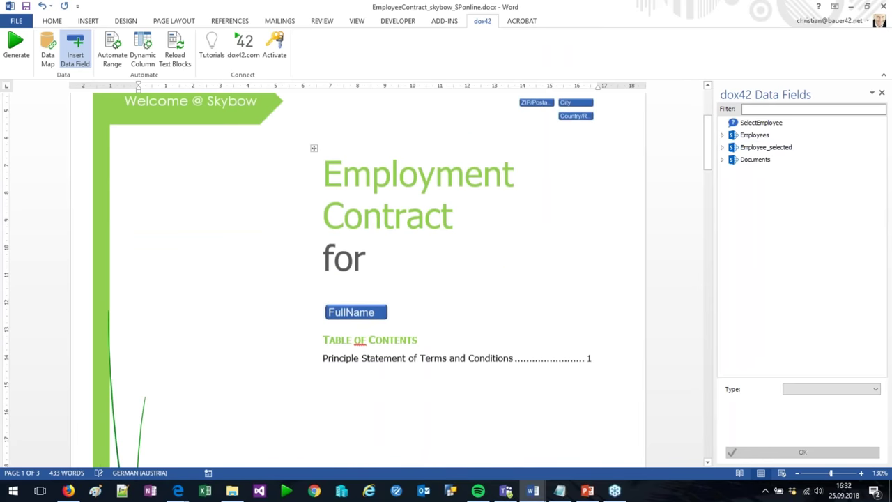
{"action": "left_click", "coordinate": [373, 280]}
Open the Automate Range settings on the URLPath repeat block and close them unchanged
{"action": "scroll", "coordinate": [438, 167], "scroll_direction": "down", "scroll_amount": 4}
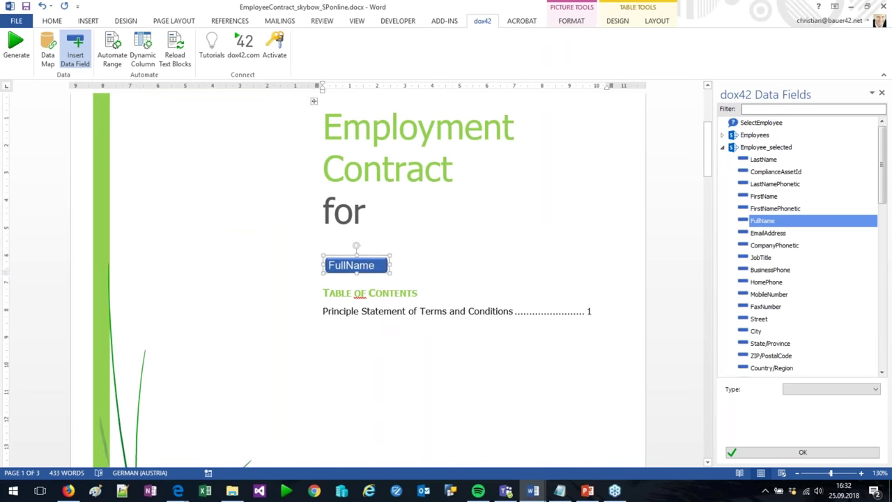
{"action": "scroll", "coordinate": [404, 275], "scroll_direction": "down", "scroll_amount": 10}
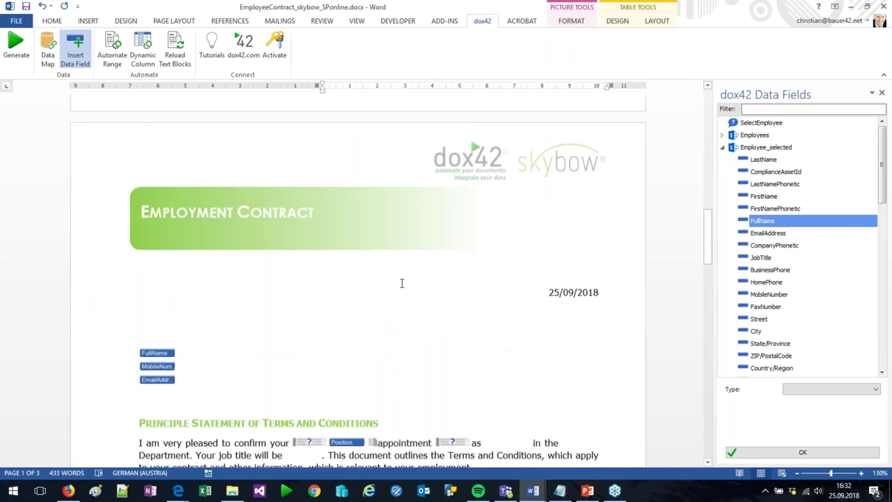
{"action": "scroll", "coordinate": [401, 283], "scroll_direction": "down", "scroll_amount": 7}
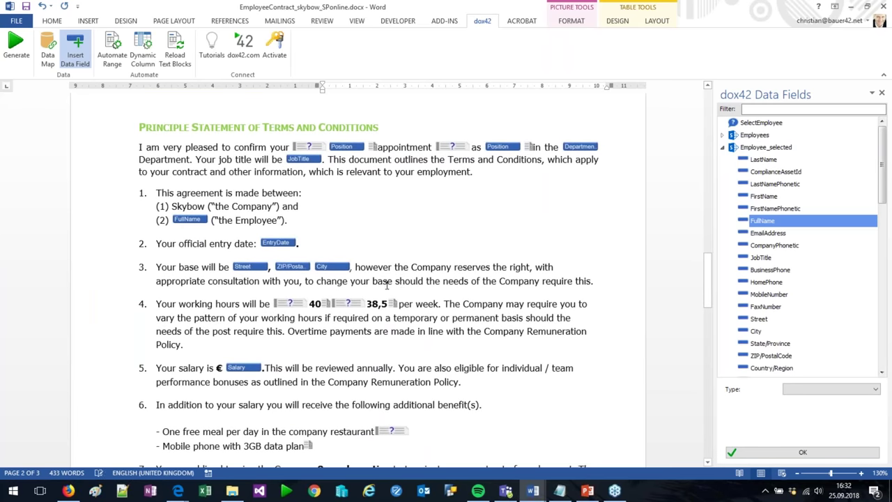
{"action": "scroll", "coordinate": [387, 283], "scroll_direction": "down", "scroll_amount": 7}
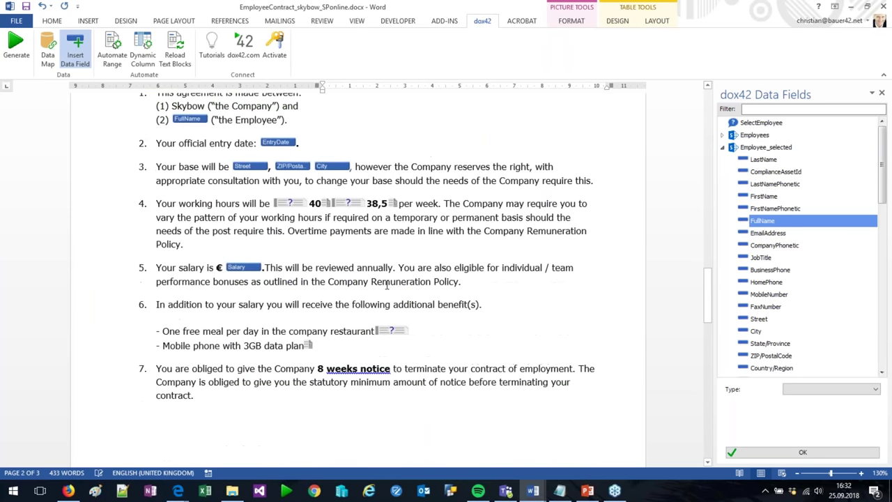
{"action": "scroll", "coordinate": [348, 277], "scroll_direction": "down", "scroll_amount": 8}
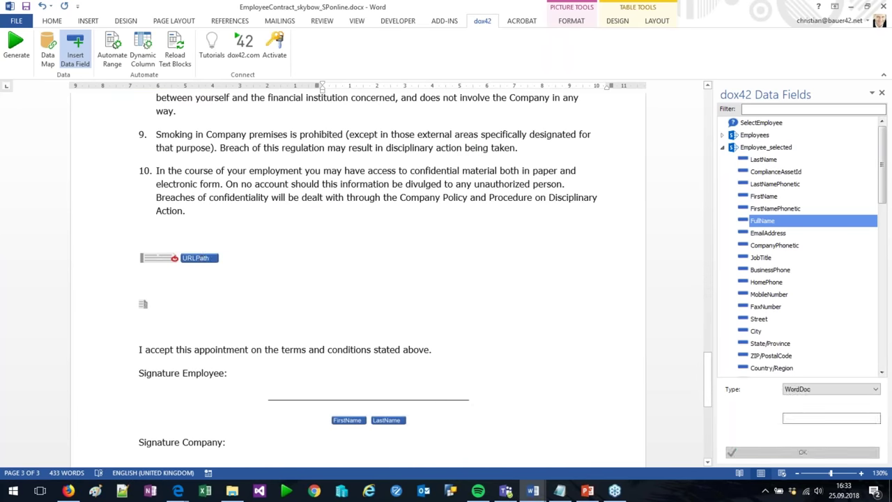
{"action": "left_click_drag", "start_coordinate": [881, 333], "coordinate": [882, 302]}
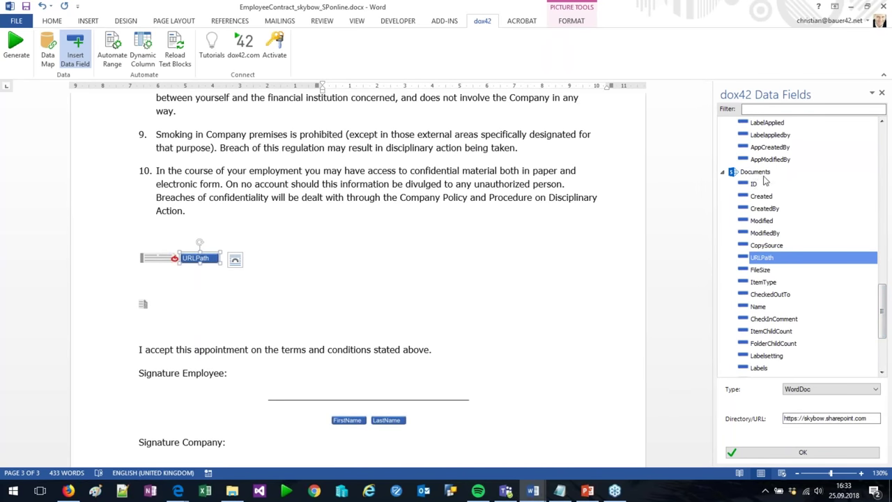
{"action": "left_click", "coordinate": [158, 261]}
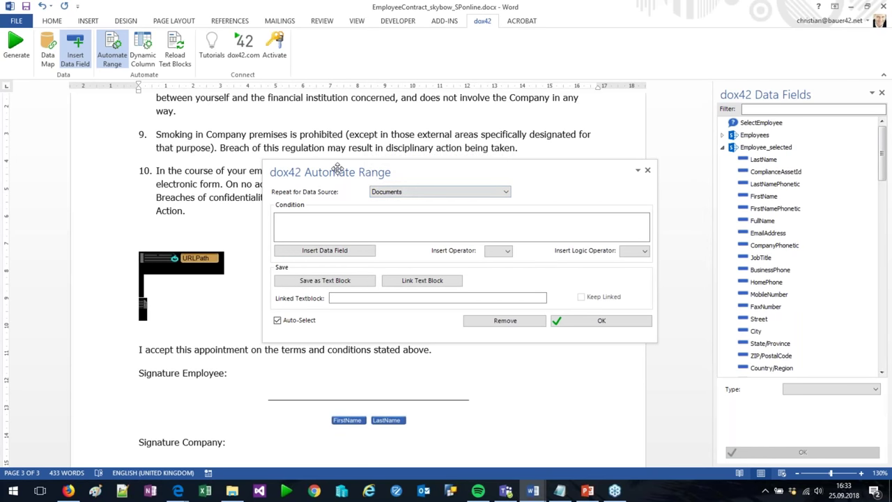
{"action": "left_click_drag", "start_coordinate": [337, 168], "coordinate": [160, 148]}
{"action": "left_click", "coordinate": [470, 150]}
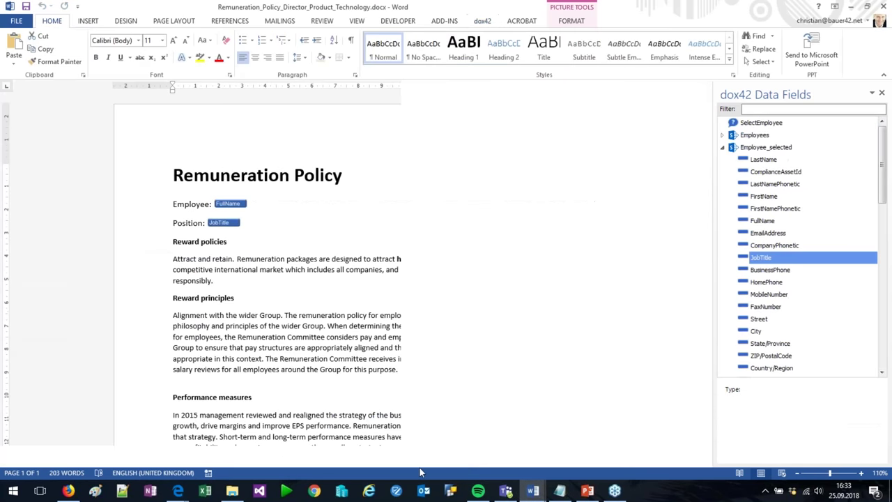
Switch to the Remuneration Policy template and inspect its FullName and JobTitle fields
{"action": "left_click", "coordinate": [802, 452]}
{"action": "left_click", "coordinate": [230, 203]}
{"action": "left_click", "coordinate": [235, 223]}
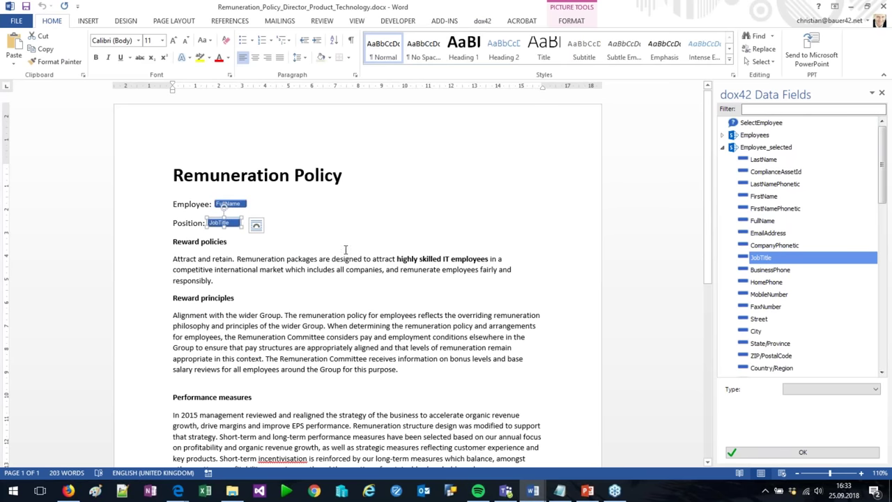
Check Document7's filled-in Remuneration Policy section, then return to EmployeeSkybow.docx
{"action": "left_click", "coordinate": [533, 491]}
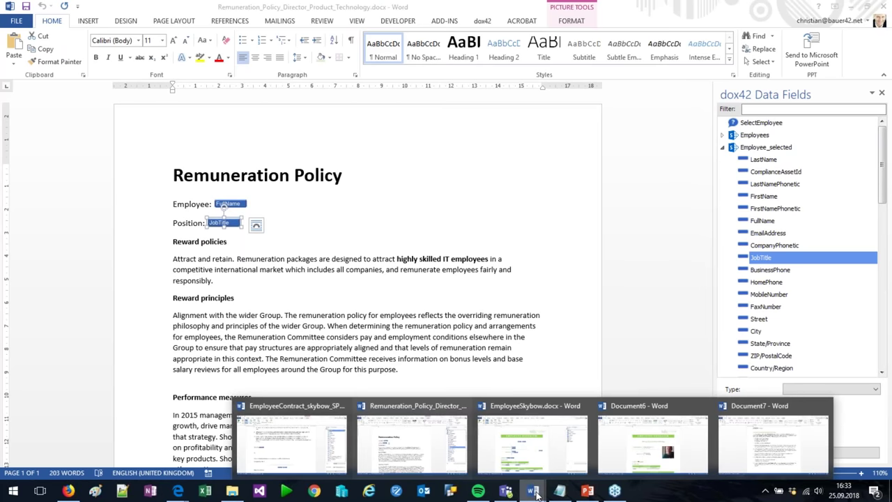
{"action": "left_click", "coordinate": [752, 452]}
{"action": "scroll", "coordinate": [446, 279], "scroll_direction": "down", "scroll_amount": 5}
{"action": "scroll", "coordinate": [407, 265], "scroll_direction": "down", "scroll_amount": 8}
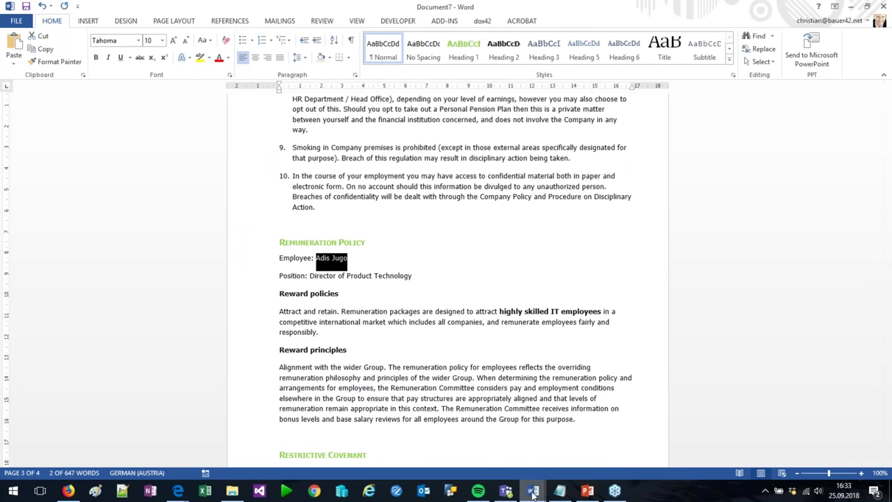
{"action": "mouse_move", "coordinate": [533, 491]}
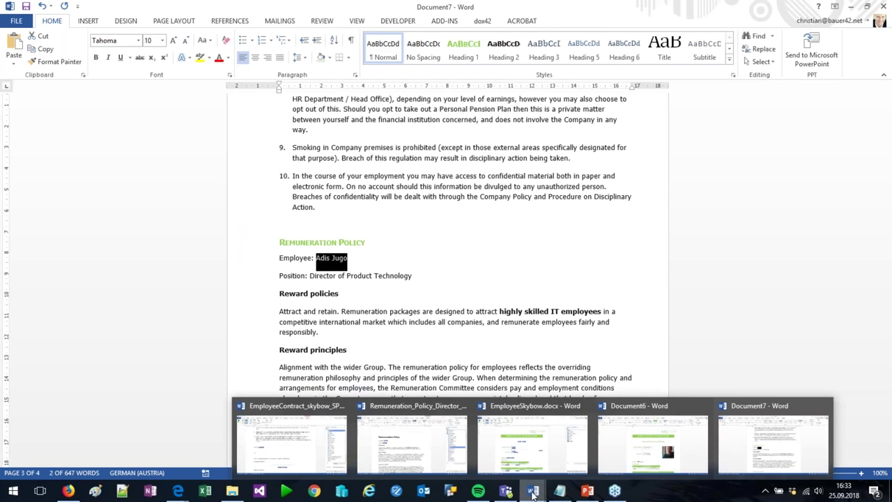
{"action": "left_click", "coordinate": [519, 435]}
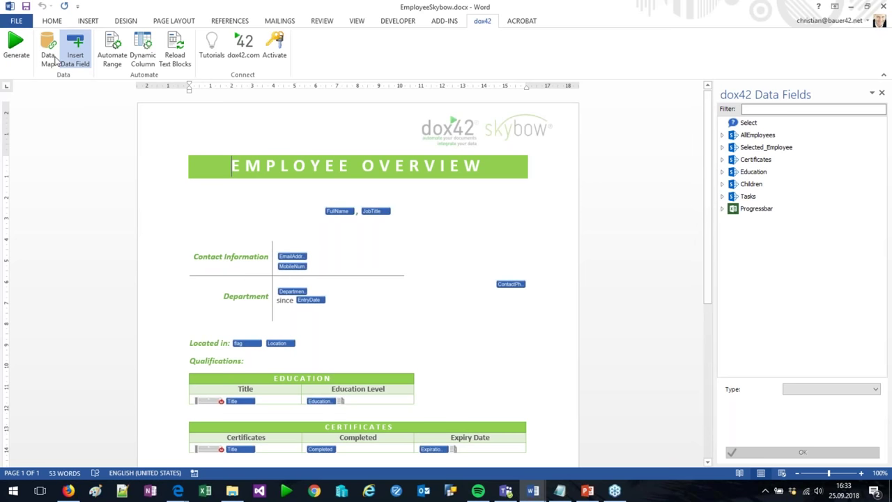
Generate Document8 for the chosen employee, review its 75%, 45% and 0% task bars, and return
{"action": "left_click", "coordinate": [16, 47]}
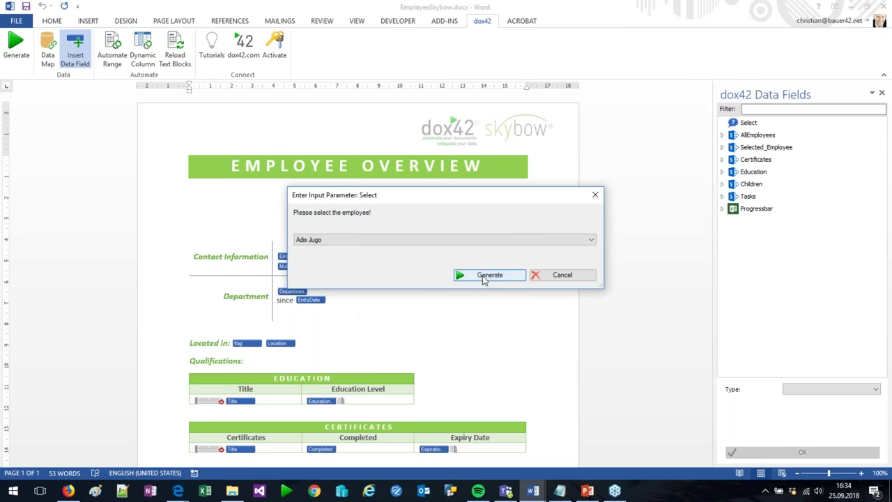
{"action": "left_click", "coordinate": [483, 275]}
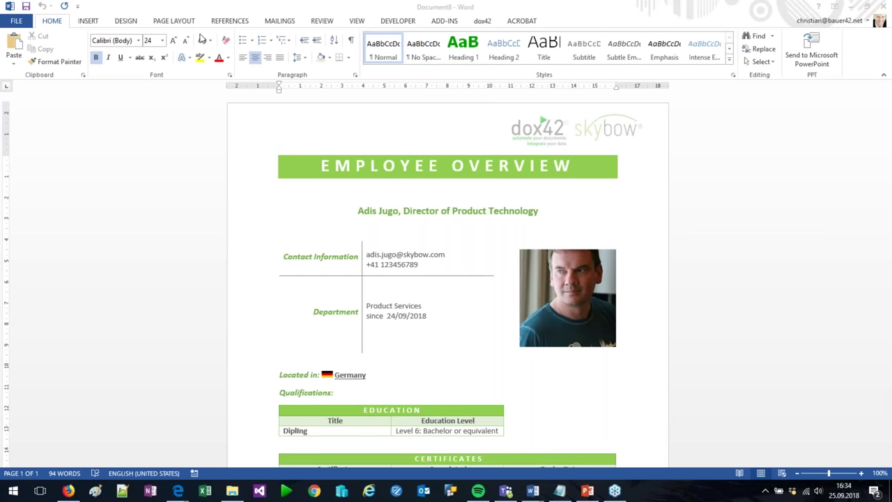
{"action": "scroll", "coordinate": [702, 249], "scroll_direction": "down", "scroll_amount": 2}
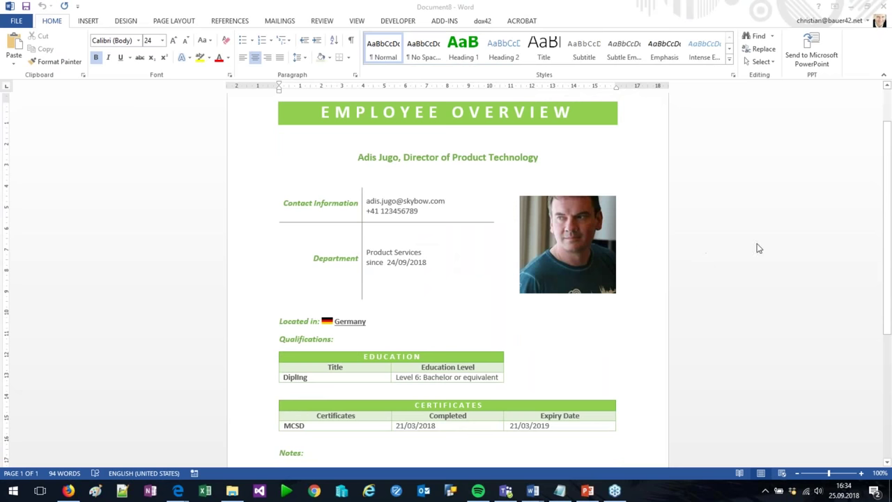
{"action": "scroll", "coordinate": [757, 247], "scroll_direction": "down", "scroll_amount": 4}
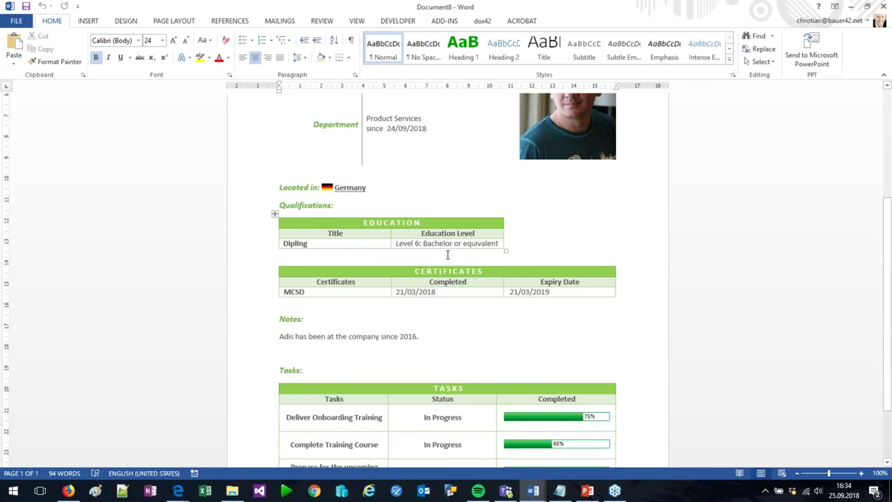
{"action": "scroll", "coordinate": [680, 230], "scroll_direction": "down", "scroll_amount": 2}
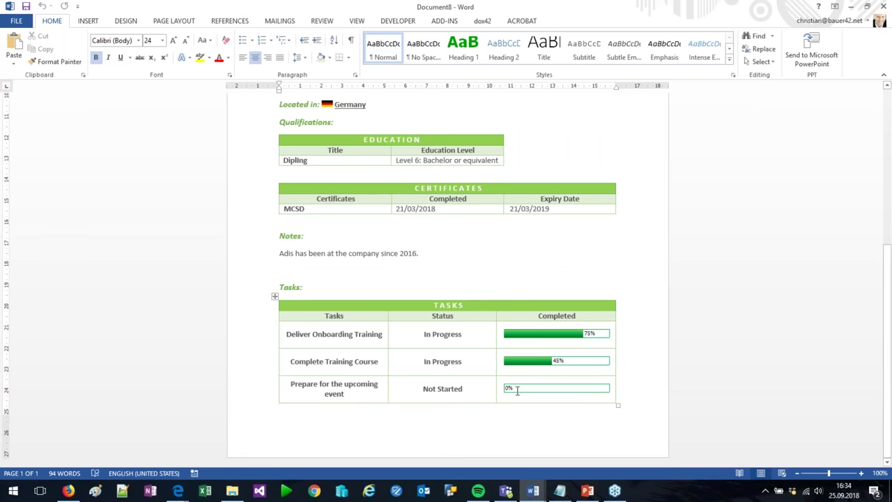
{"action": "scroll", "coordinate": [517, 391], "scroll_direction": "up", "scroll_amount": 5}
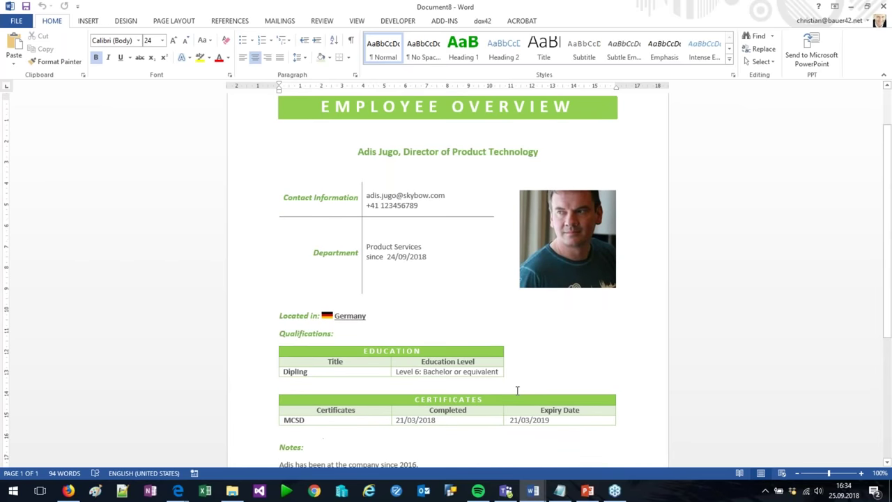
{"action": "scroll", "coordinate": [550, 369], "scroll_direction": "down", "scroll_amount": 3}
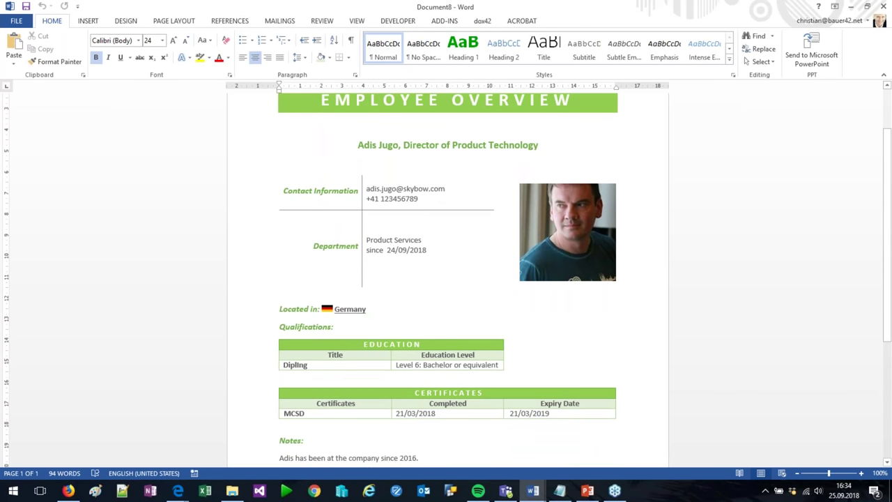
{"action": "mouse_move", "coordinate": [534, 492]}
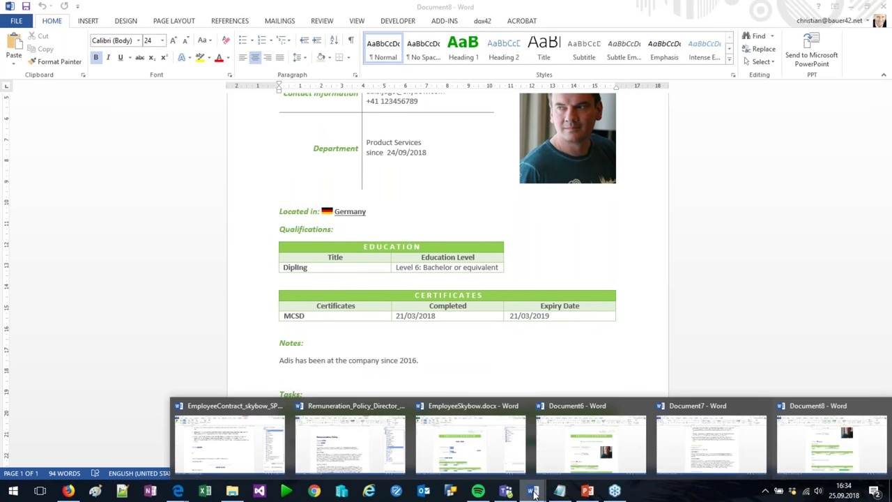
{"action": "left_click", "coordinate": [456, 451]}
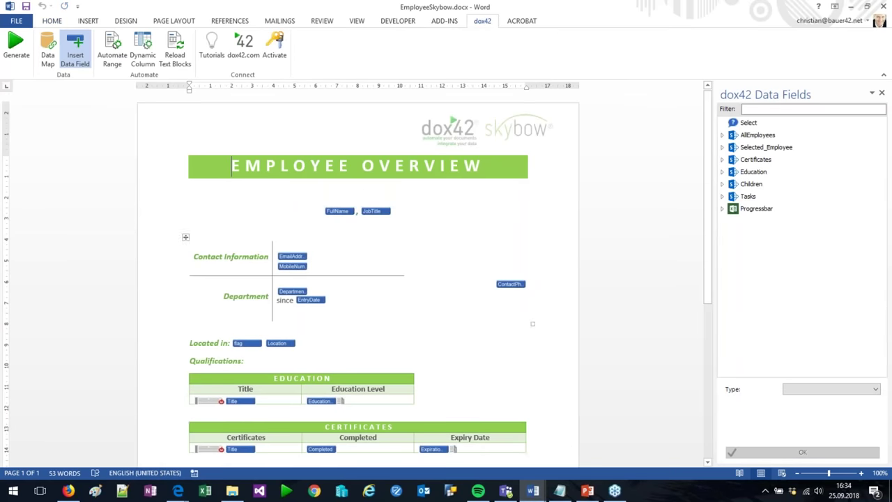
Inspect the FullName, JobTitle, Title and ProgressBar field mappings, then open the EmployeeSkybow.dm Data Map
{"action": "scroll", "coordinate": [339, 159], "scroll_direction": "down", "scroll_amount": 1}
{"action": "left_click", "coordinate": [339, 158]}
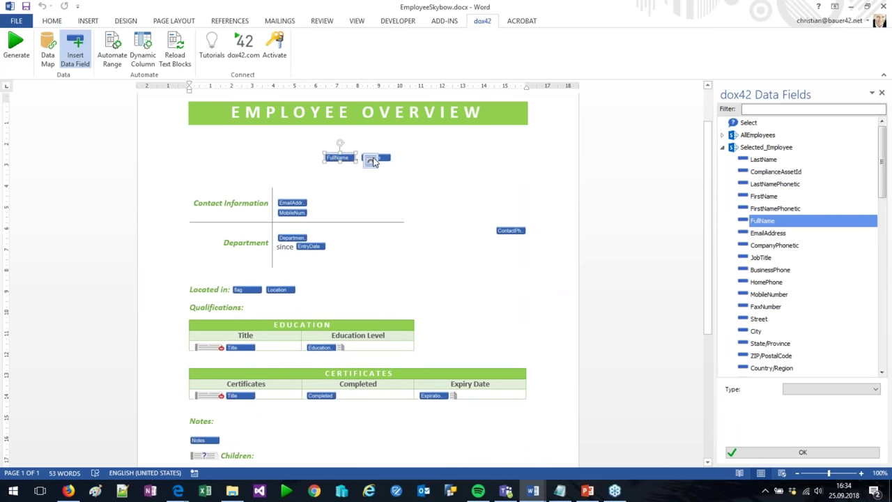
{"action": "left_click", "coordinate": [387, 158]}
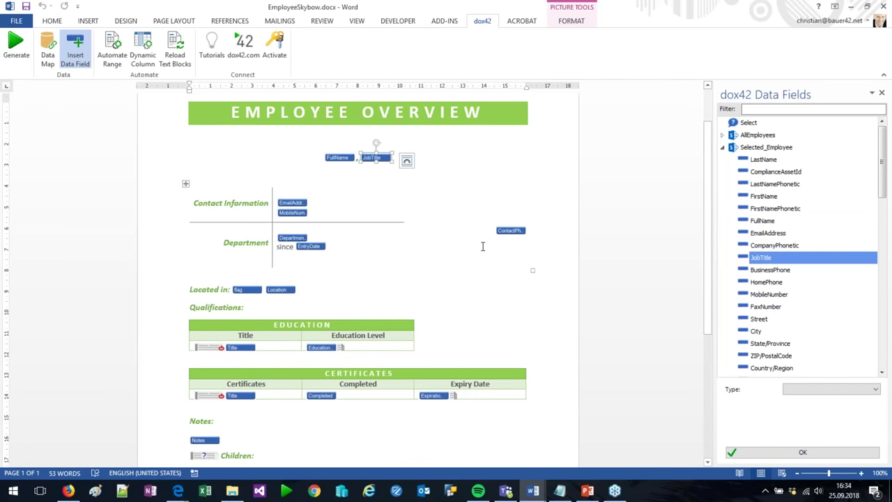
{"action": "left_click", "coordinate": [240, 347]}
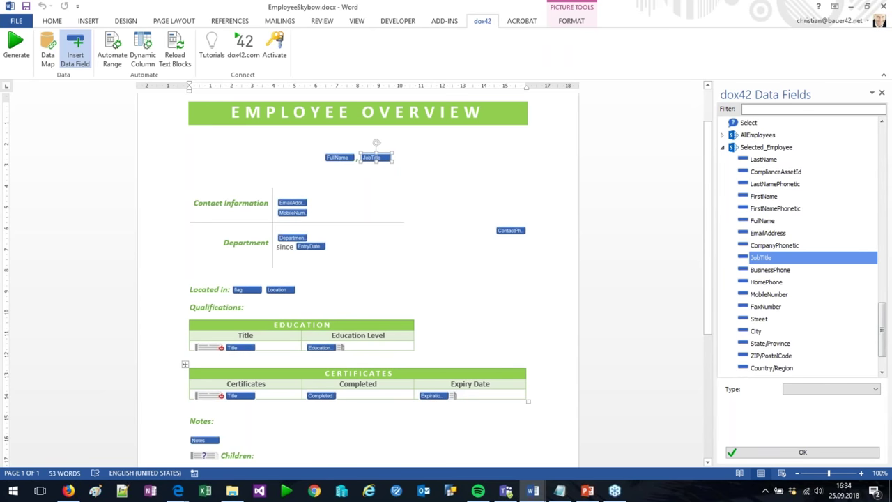
{"action": "left_click", "coordinate": [239, 395]}
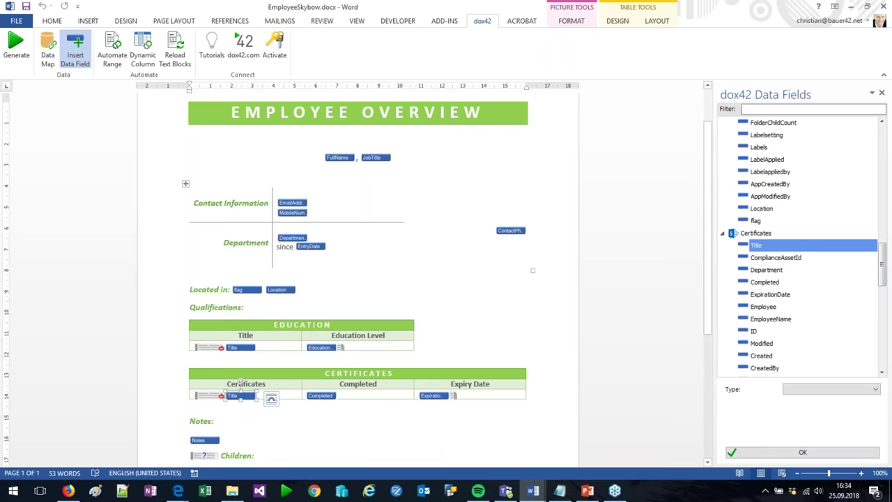
{"action": "scroll", "coordinate": [396, 311], "scroll_direction": "down", "scroll_amount": 5}
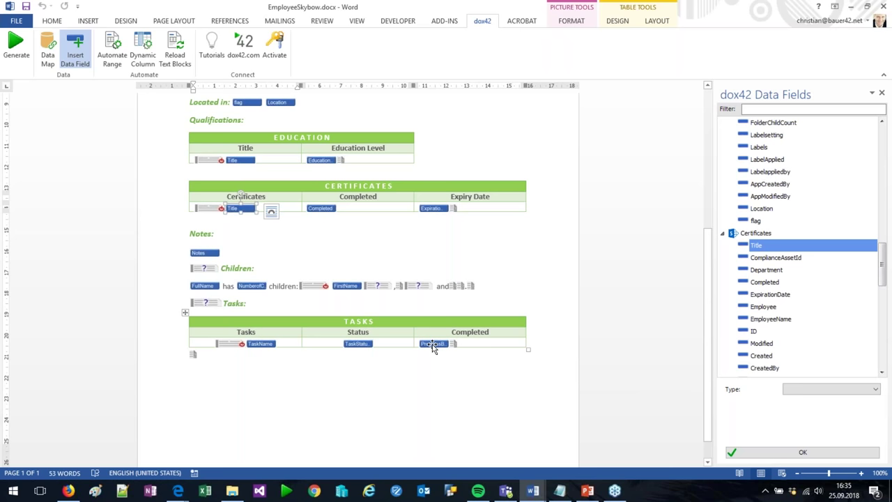
{"action": "left_click", "coordinate": [432, 344]}
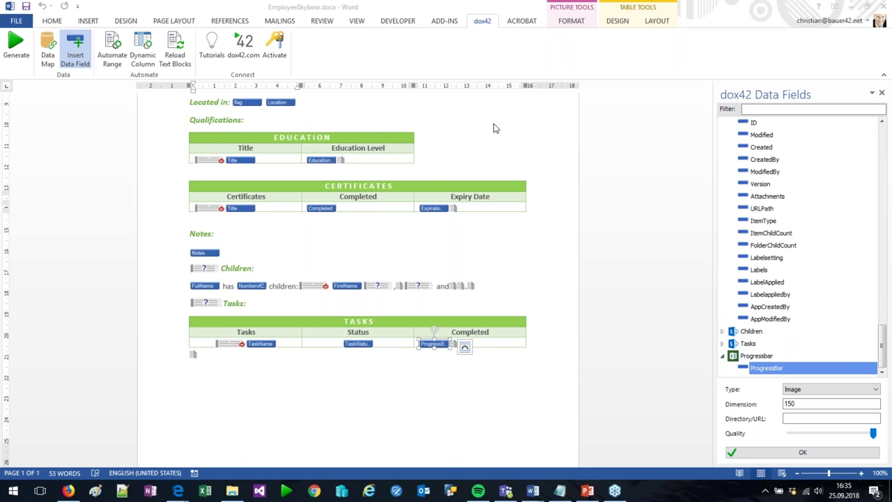
{"action": "left_click", "coordinate": [47, 57]}
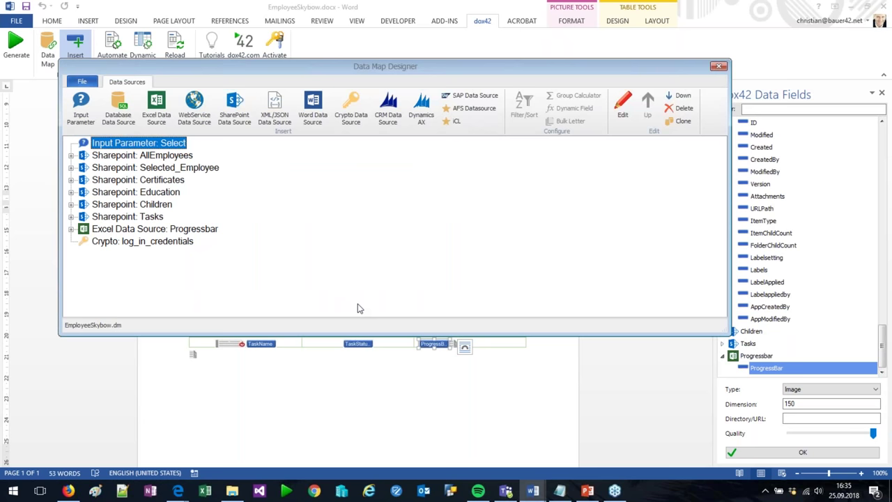
Connect AllEmployees to the Employees list and test it, previewing its 6 employee records
{"action": "double_click", "coordinate": [143, 155]}
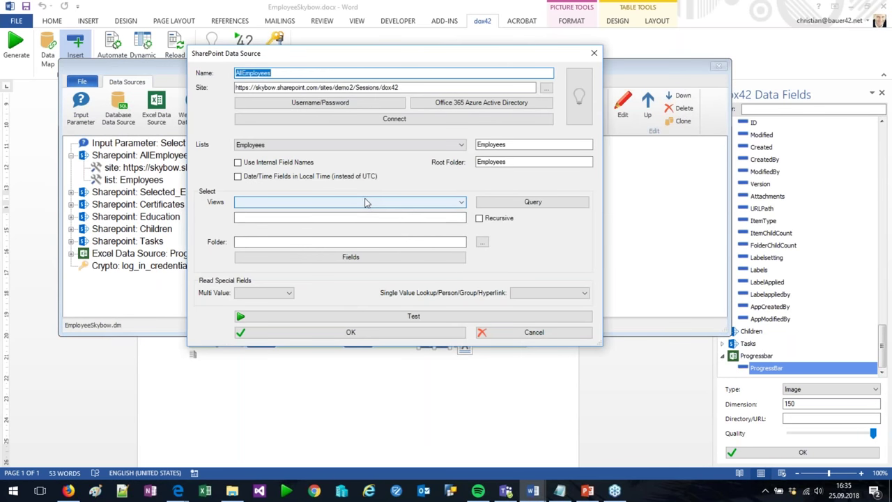
{"action": "left_click", "coordinate": [277, 87]}
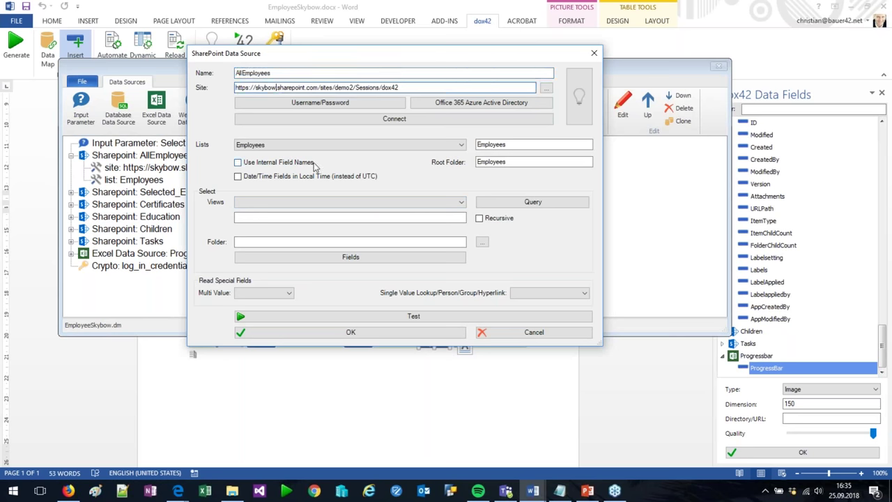
{"action": "left_click", "coordinate": [362, 118]}
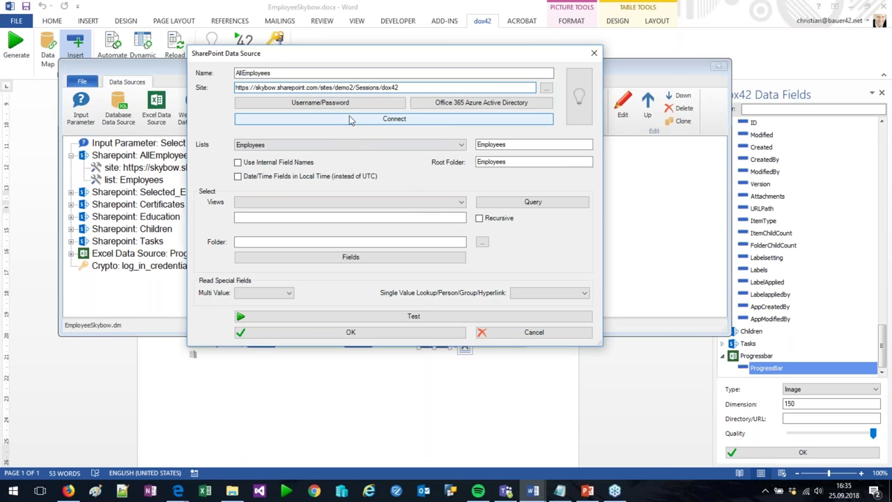
{"action": "left_click", "coordinate": [498, 281]}
{"action": "left_click", "coordinate": [289, 144]}
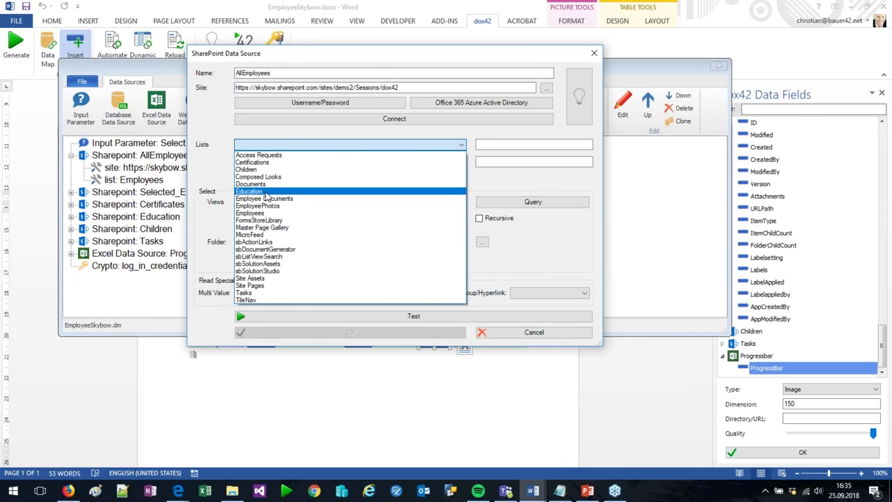
{"action": "left_click", "coordinate": [268, 212]}
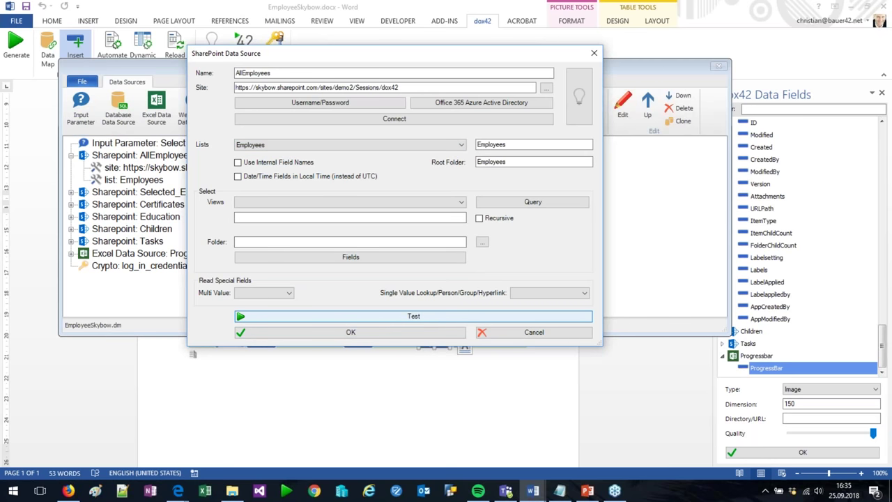
{"action": "left_click", "coordinate": [413, 315]}
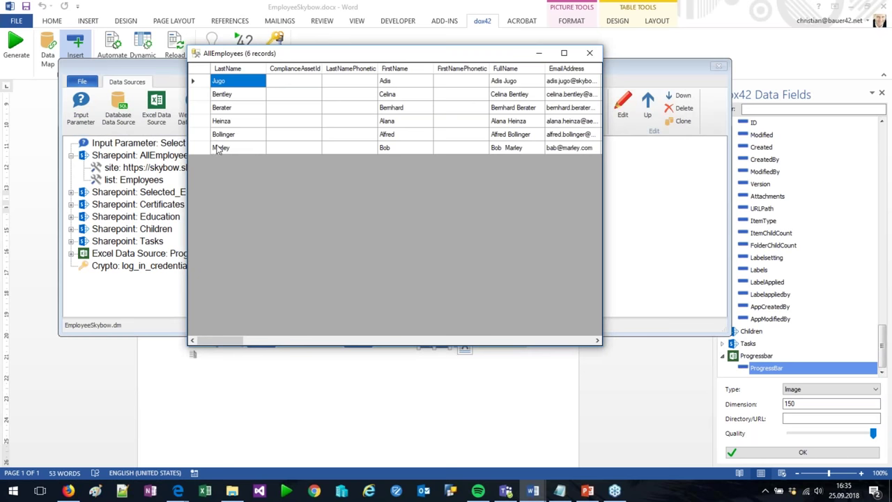
{"action": "left_click", "coordinate": [219, 149]}
{"action": "left_click", "coordinate": [200, 80], "text": "ctrl"}
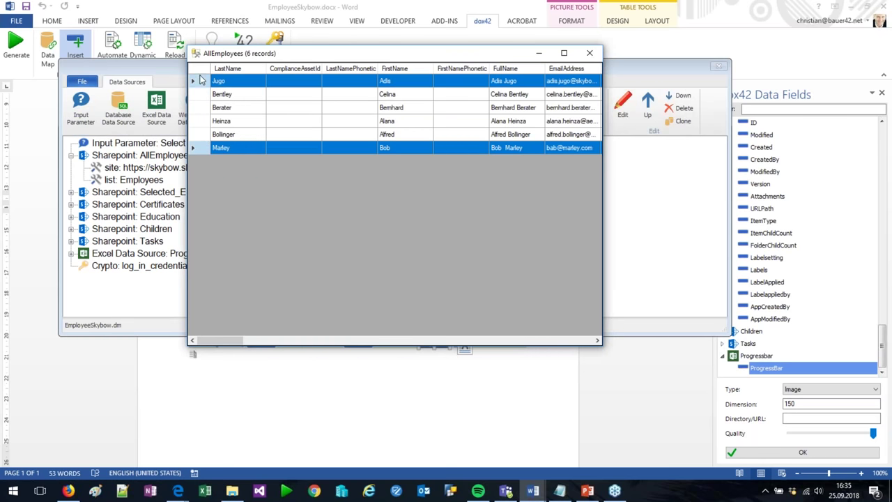
{"action": "left_click", "coordinate": [200, 81]}
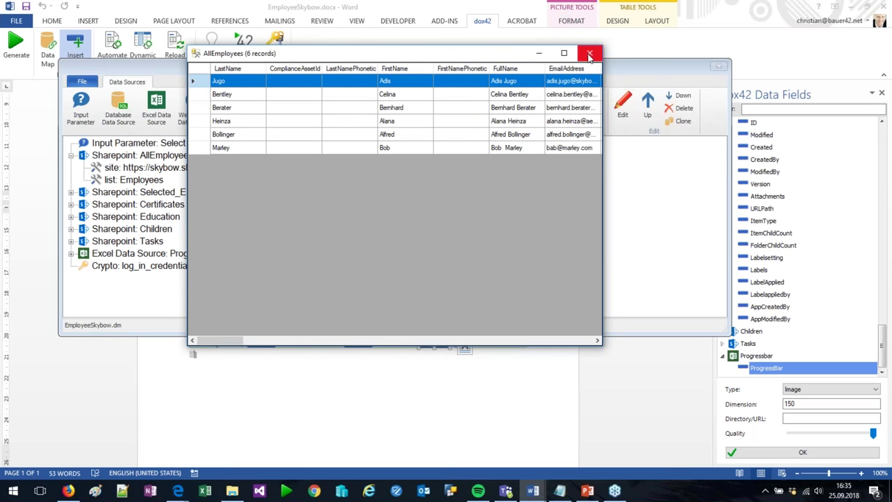
{"action": "left_click", "coordinate": [588, 54]}
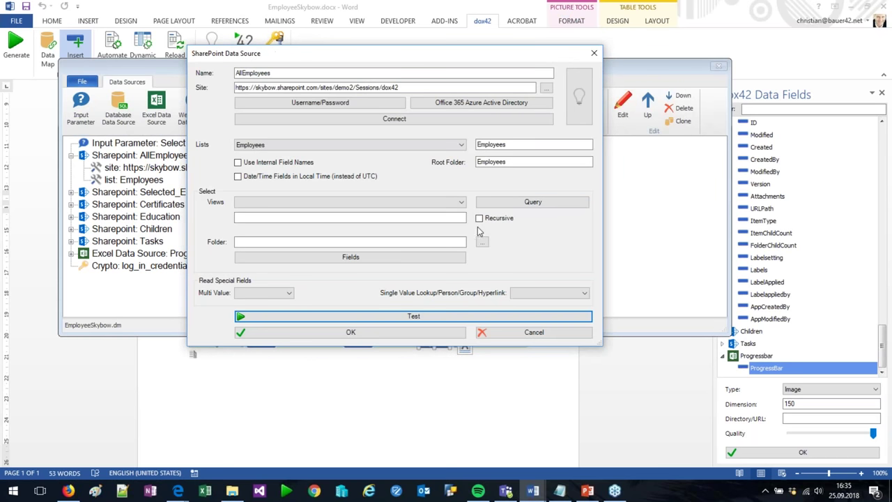
{"action": "left_click", "coordinate": [495, 334]}
Review the Selected_Employee source's ID query filter and close its settings unchanged
{"action": "double_click", "coordinate": [139, 192]}
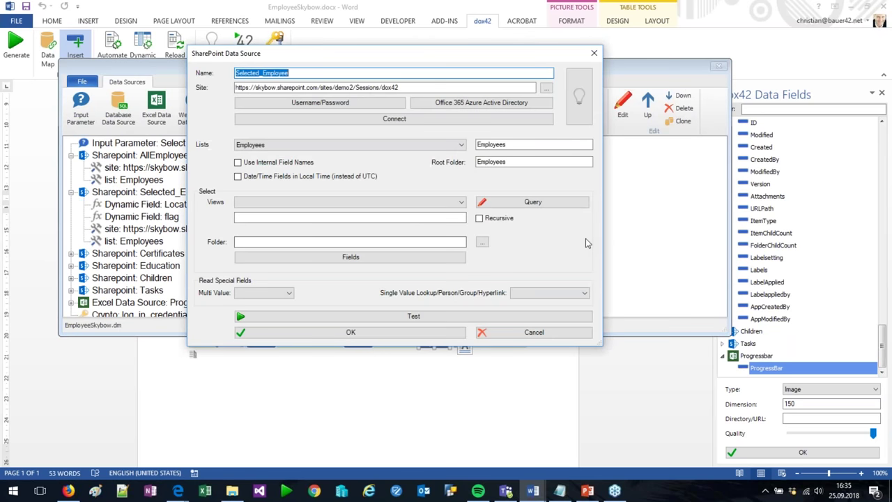
{"action": "left_click", "coordinate": [575, 202]}
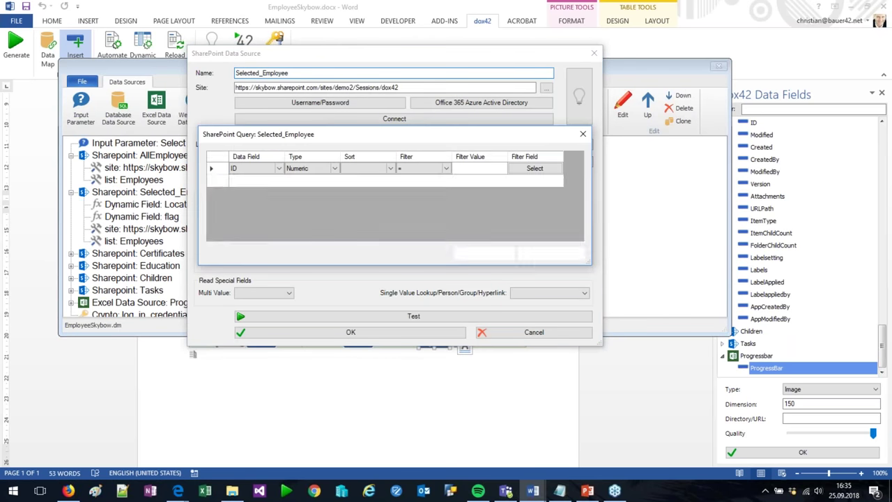
{"action": "left_click", "coordinate": [213, 169]}
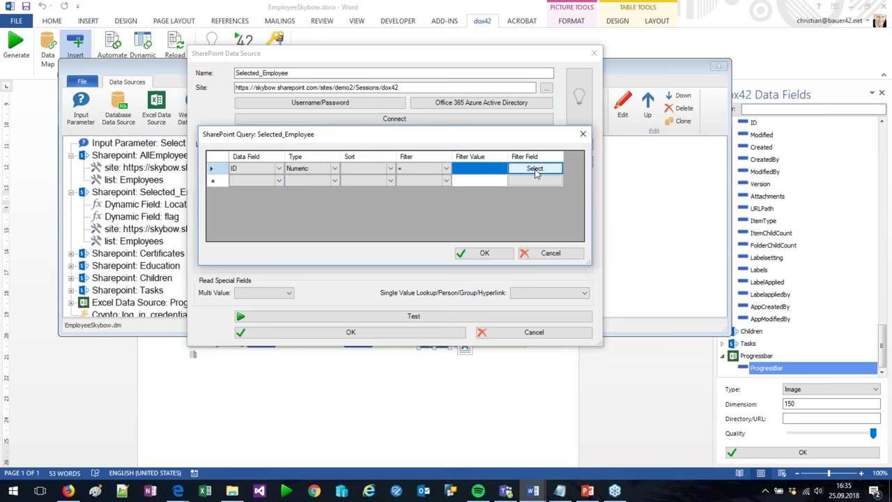
{"action": "left_click", "coordinate": [583, 134]}
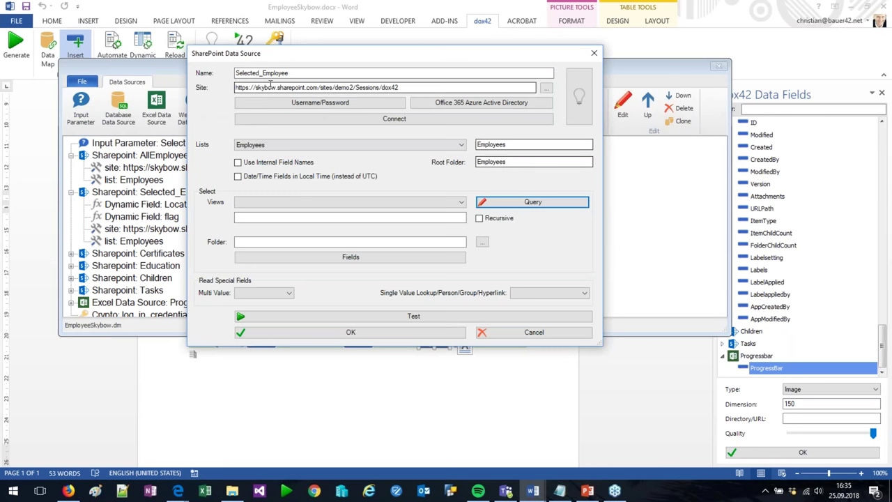
{"action": "left_click", "coordinate": [521, 337]}
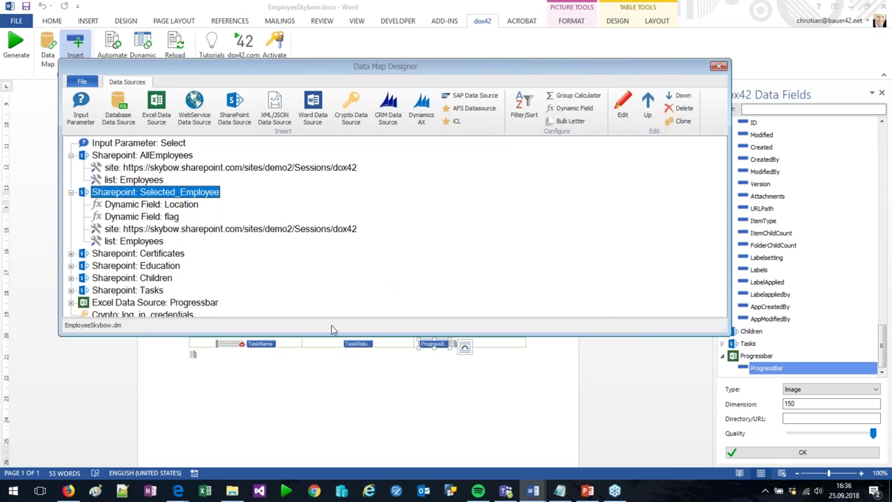
Open the Progressbar Excel source and test current values 12, 56 and 23 in target cell F9
{"action": "left_click", "coordinate": [171, 304]}
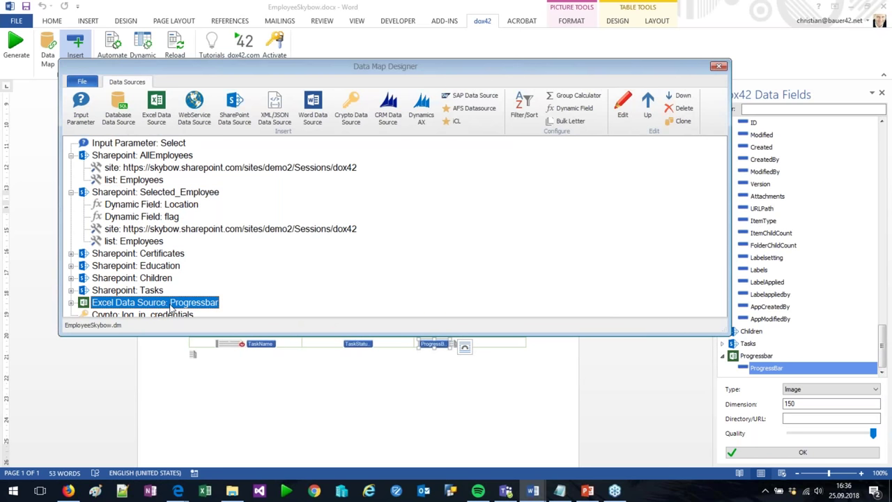
{"action": "double_click", "coordinate": [171, 304]}
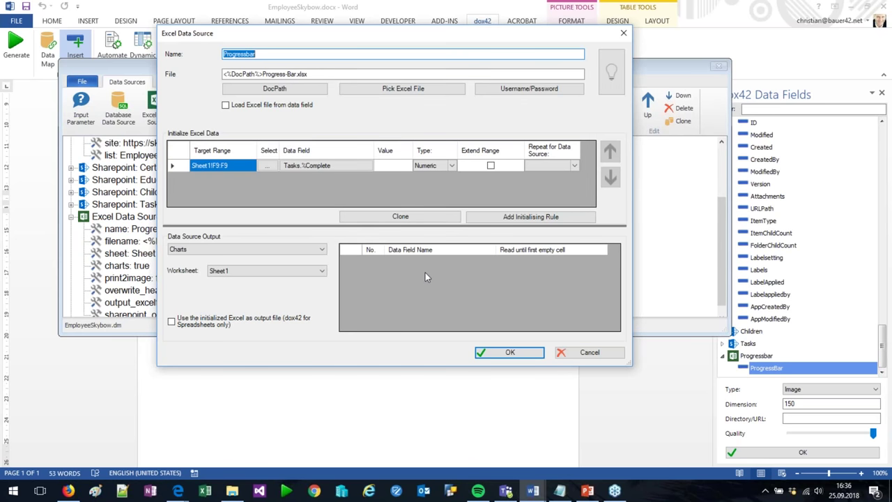
{"action": "left_click", "coordinate": [266, 165]}
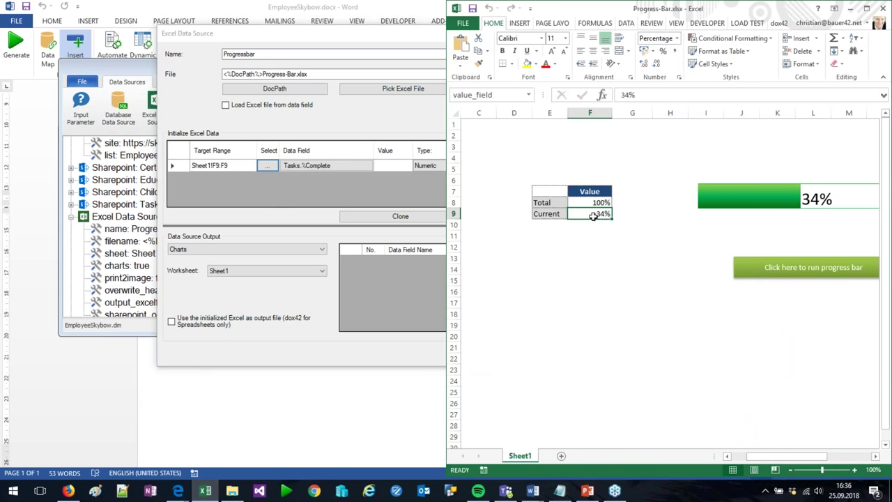
{"action": "type", "text": "12"}
{"action": "key", "text": "ctrl+Return"}
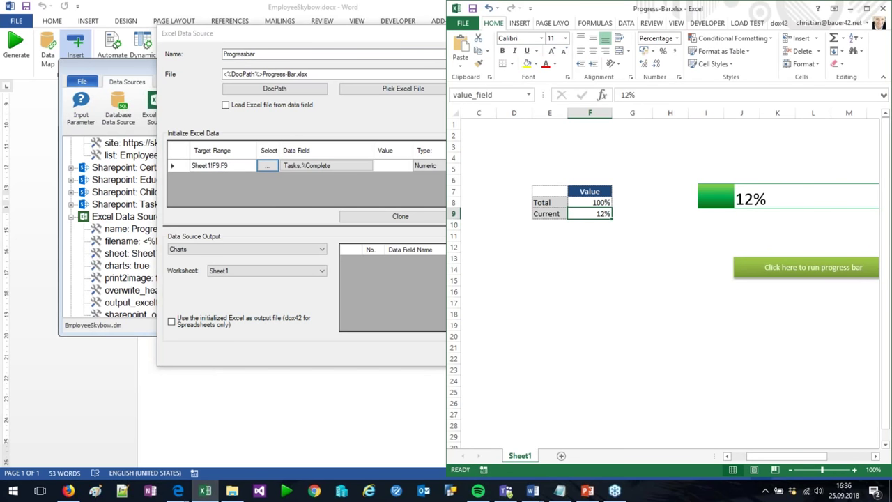
{"action": "type", "text": "56"}
{"action": "key", "text": "Return"}
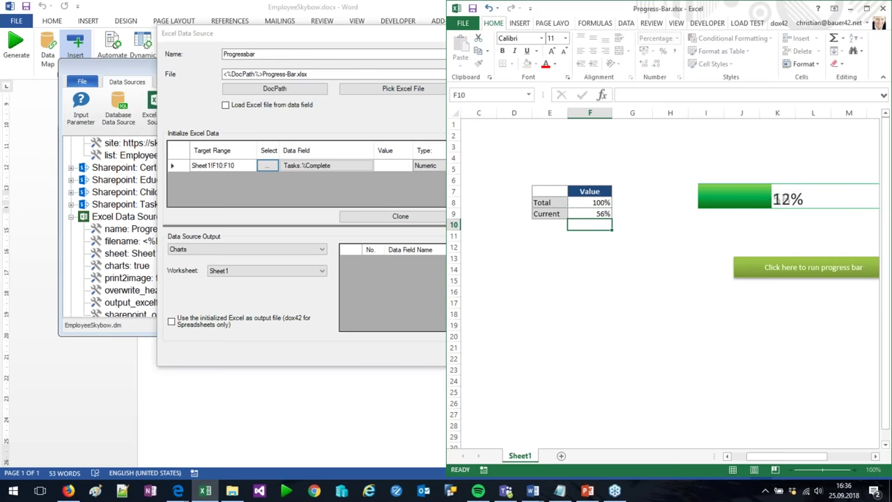
{"action": "left_click", "coordinate": [589, 213]}
{"action": "type", "text": "23"}
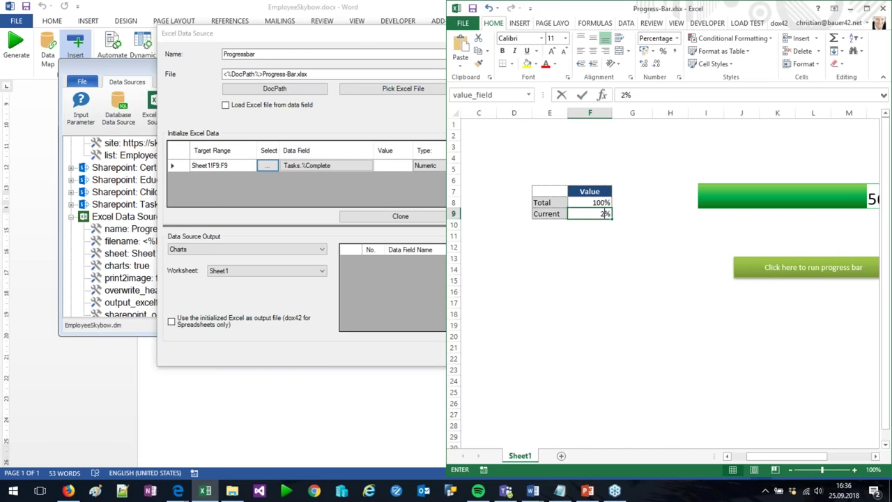
{"action": "key", "text": "Return"}
{"action": "left_click", "coordinate": [589, 213]}
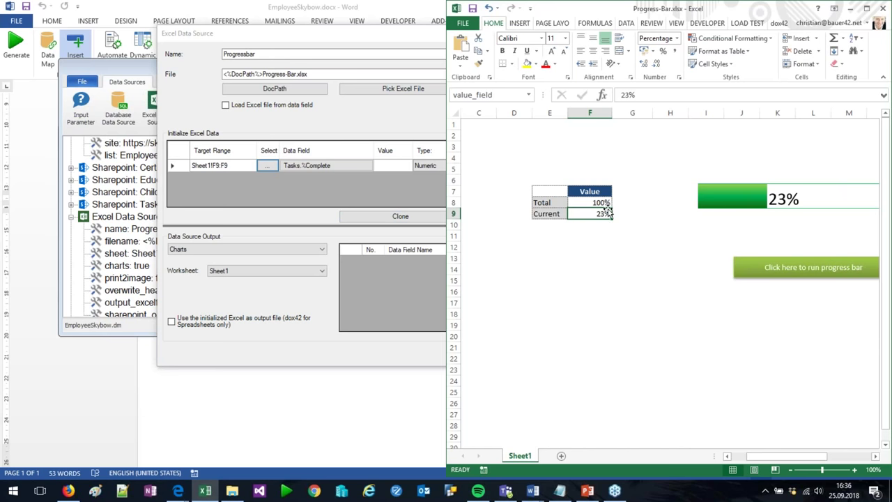
Close the Progress-Bar workbook unsaved, cancel the data source edits and close the data map
{"action": "left_click", "coordinate": [883, 10]}
{"action": "left_click", "coordinate": [433, 259]}
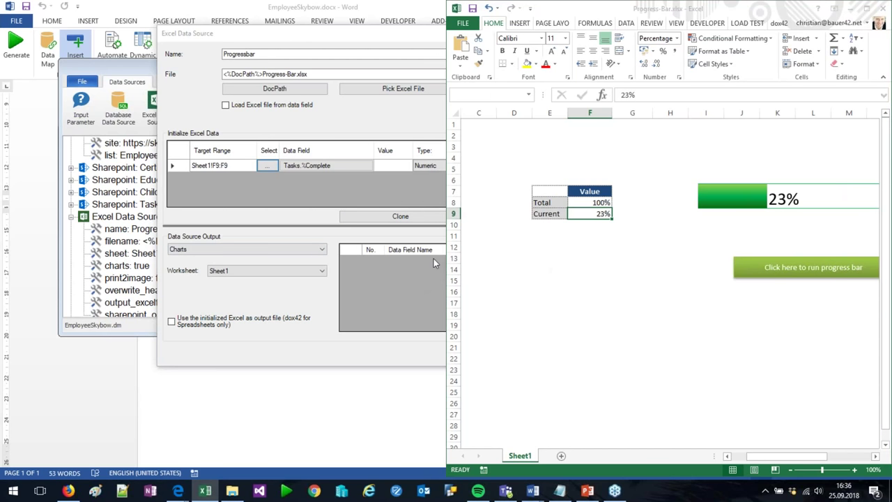
{"action": "left_click", "coordinate": [333, 167]}
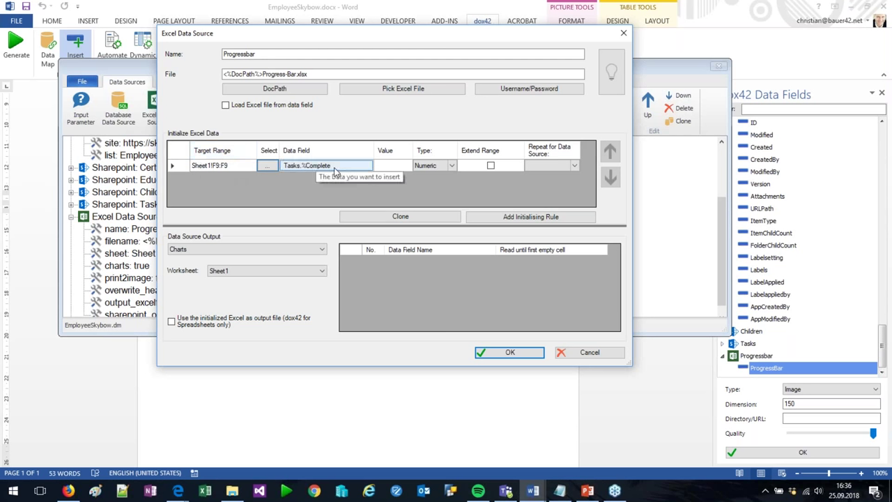
{"action": "left_click", "coordinate": [480, 183]}
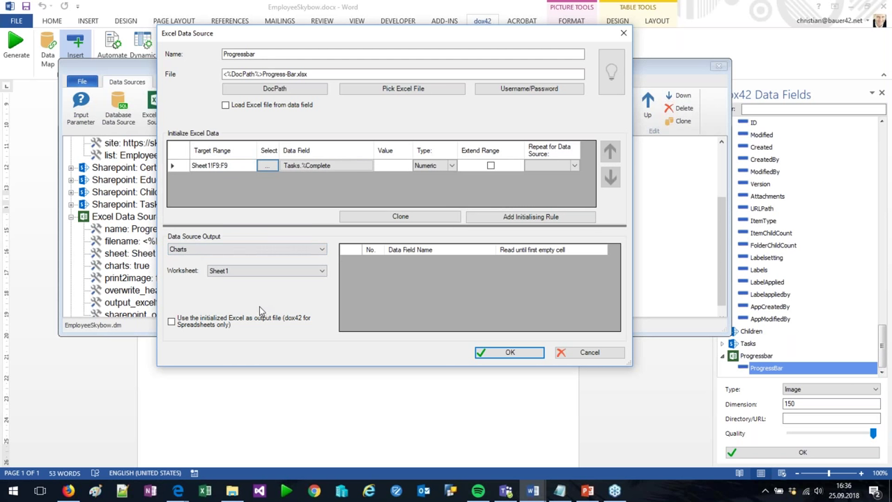
{"action": "left_click", "coordinate": [572, 356]}
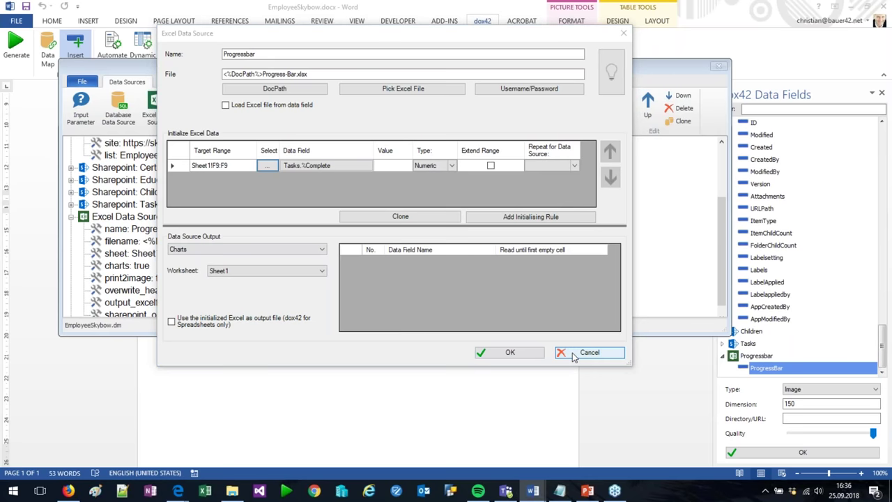
{"action": "left_click", "coordinate": [718, 65]}
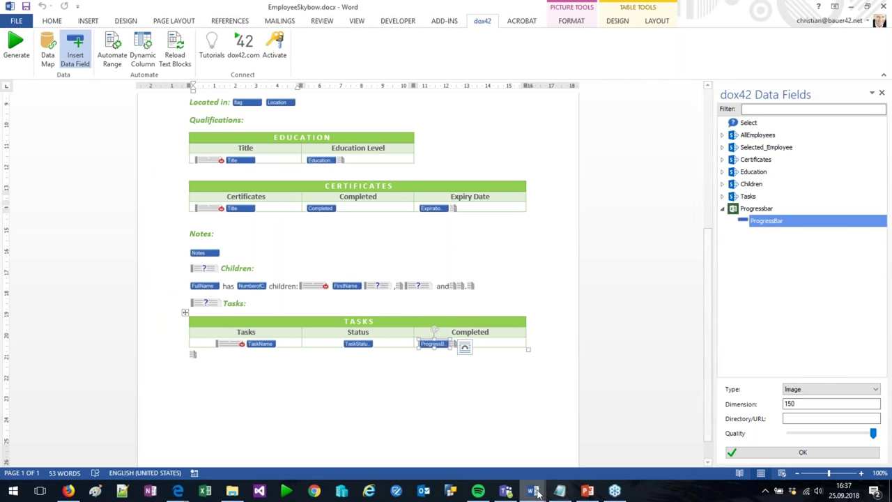
Check the progress bars in the Tasks table of the generated Document8 report
{"action": "mouse_move", "coordinate": [534, 490]}
{"action": "left_click", "coordinate": [840, 455]}
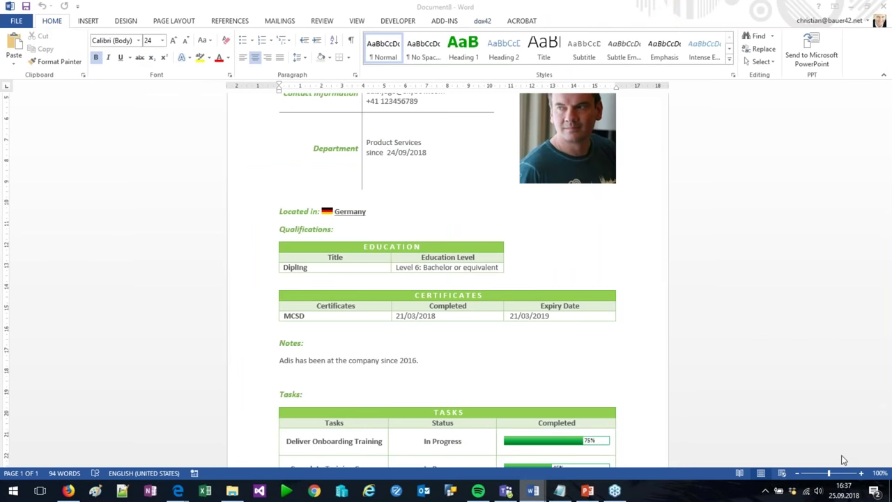
{"action": "scroll", "coordinate": [840, 455], "scroll_direction": "down", "scroll_amount": 2}
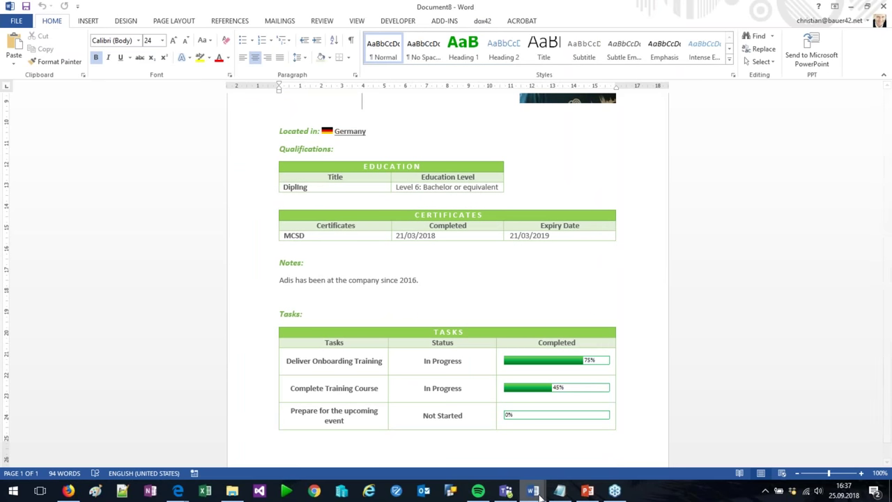
{"action": "mouse_move", "coordinate": [538, 492]}
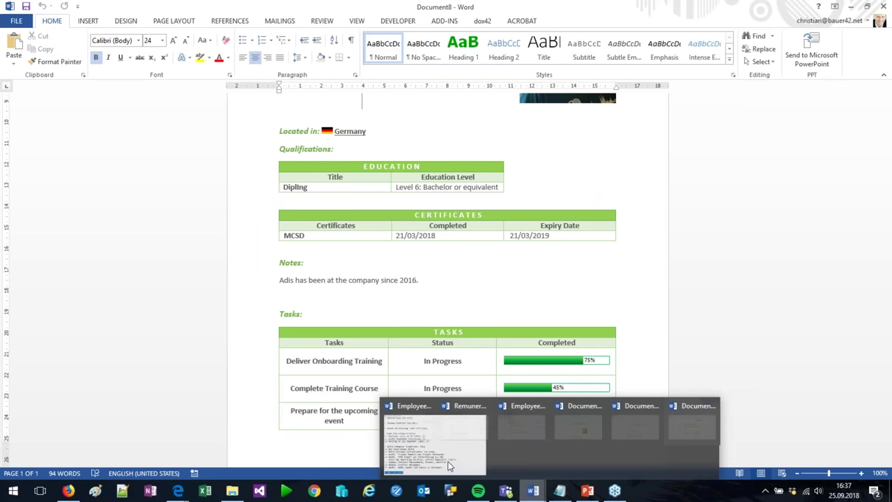
Return to the EmployeeSkybow template and reopen its Data Map Designer
{"action": "left_click", "coordinate": [449, 465]}
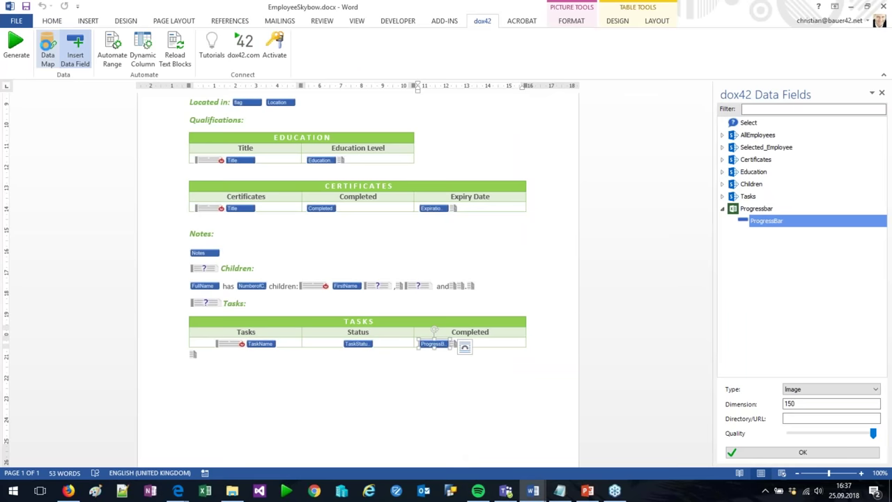
{"action": "left_click", "coordinate": [48, 52]}
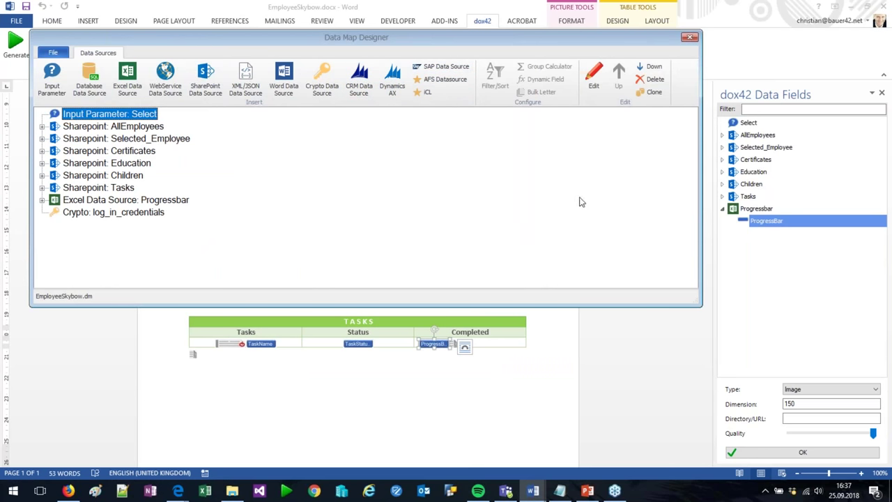
{"action": "left_click_drag", "start_coordinate": [603, 40], "coordinate": [500, 51]}
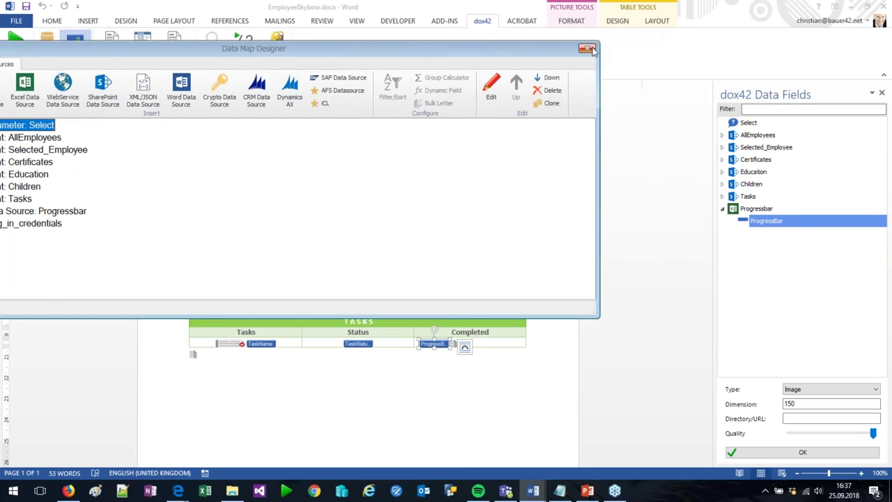
Close the Data Map Designer and review the Employees Display Form in Solution Studio
{"action": "left_click", "coordinate": [586, 50]}
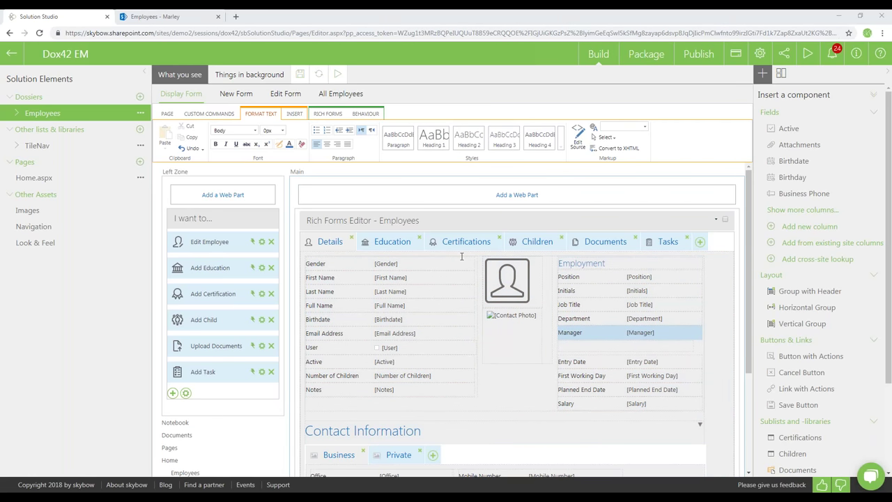
{"action": "scroll", "coordinate": [491, 290], "scroll_direction": "down", "scroll_amount": 3}
{"action": "scroll", "coordinate": [481, 282], "scroll_direction": "up", "scroll_amount": 3}
Add a new I want to… link titled 'Employee Report'
{"action": "left_click", "coordinate": [173, 392]}
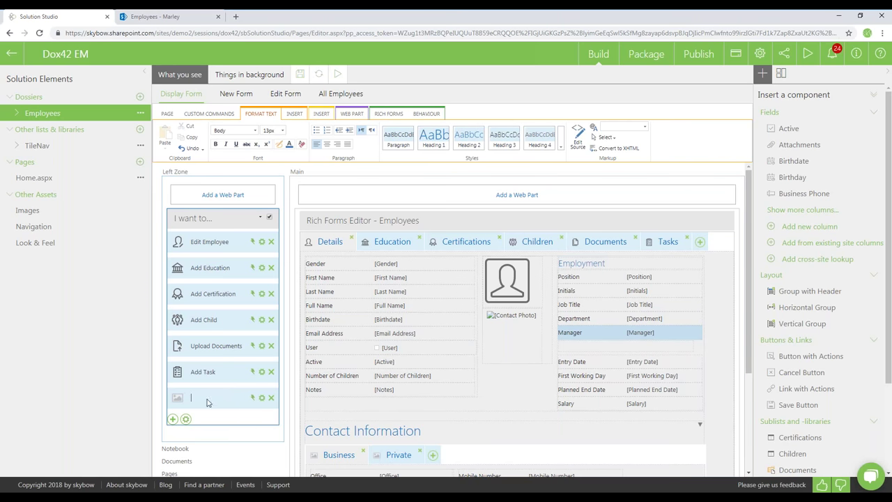
{"action": "type", "text": "Display Empl"}
{"action": "key", "text": "ctrl+a"}
{"action": "type", "text": "Employee Report"}
Upload files-2.png from the d42w folder as the Employee Report link's icon
{"action": "left_click", "coordinate": [177, 397]}
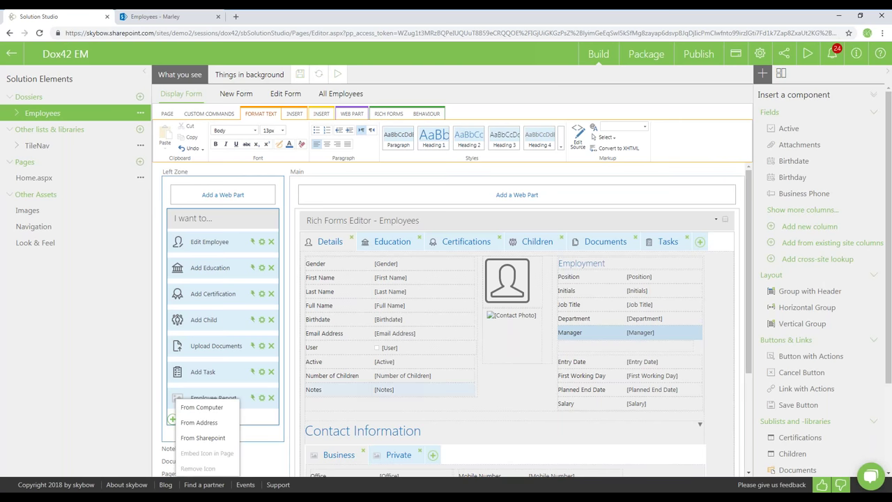
{"action": "left_click", "coordinate": [209, 407]}
{"action": "left_click", "coordinate": [421, 224]}
{"action": "double_click", "coordinate": [342, 111]}
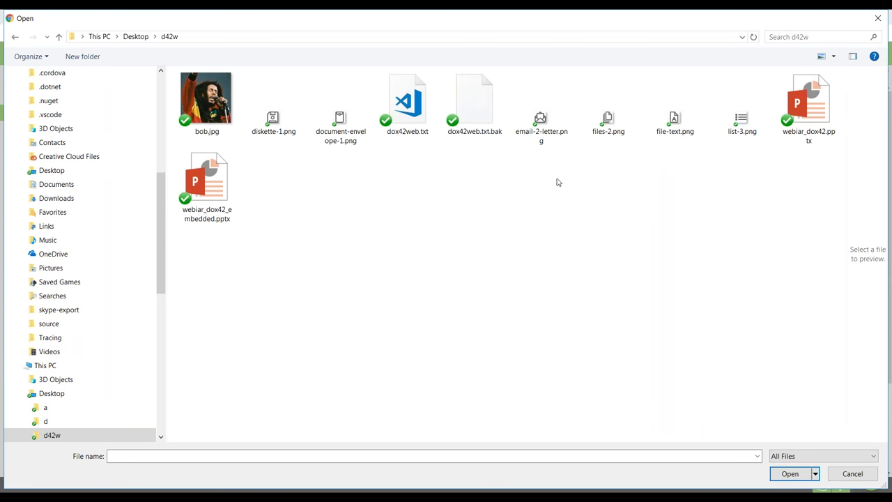
{"action": "left_click", "coordinate": [275, 130]}
{"action": "left_click", "coordinate": [342, 133]}
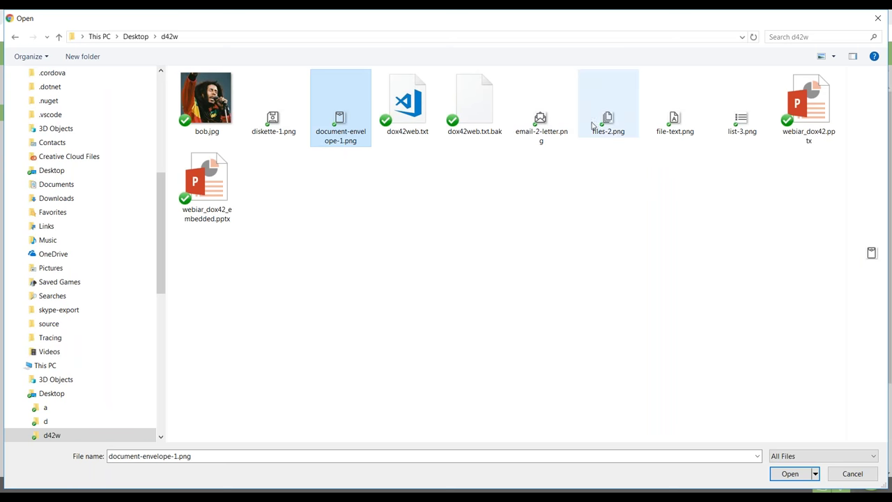
{"action": "left_click", "coordinate": [607, 128]}
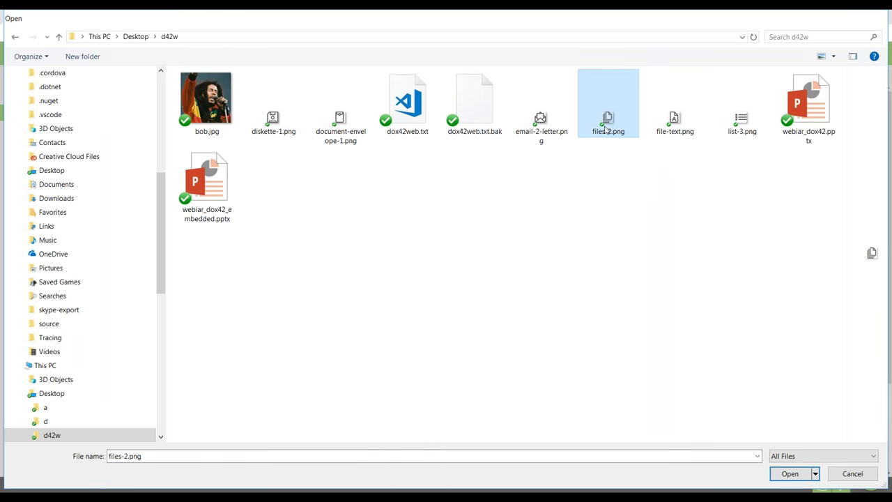
{"action": "double_click", "coordinate": [605, 129]}
{"action": "left_click", "coordinate": [535, 320]}
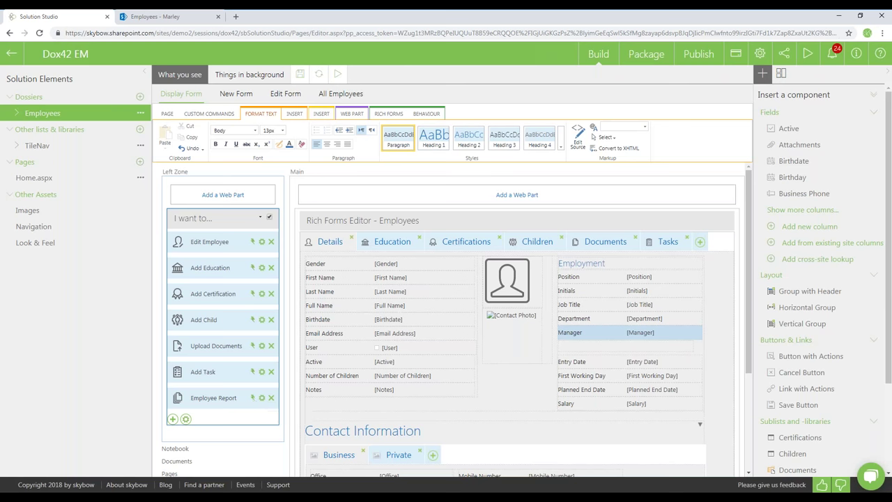
Set the Employee Report action to Open Web Page with the pasted dox42 REST service URL
{"action": "left_click", "coordinate": [254, 399]}
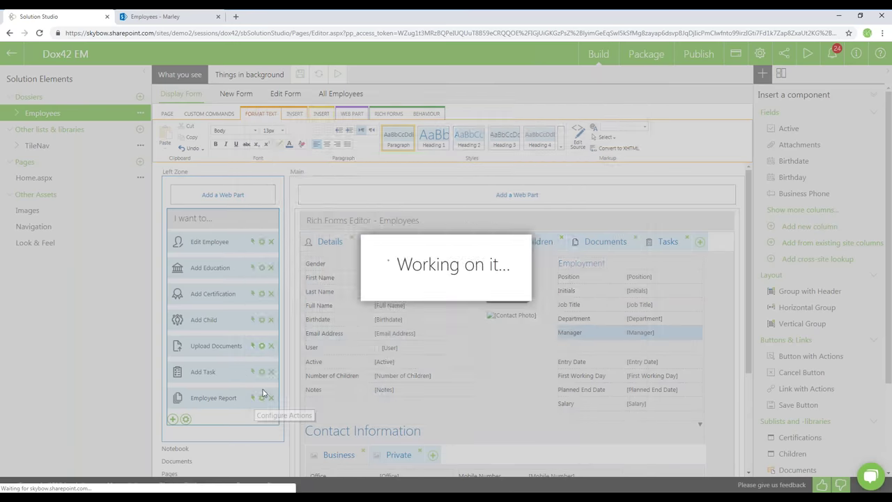
{"action": "left_click", "coordinate": [449, 195]}
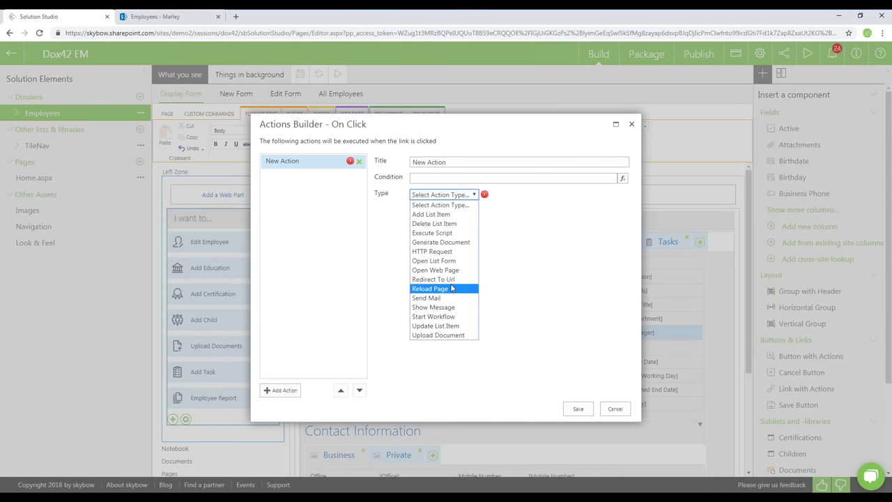
{"action": "left_click", "coordinate": [460, 270]}
{"action": "left_click", "coordinate": [556, 218]}
{"action": "key", "text": "ctrl+v"}
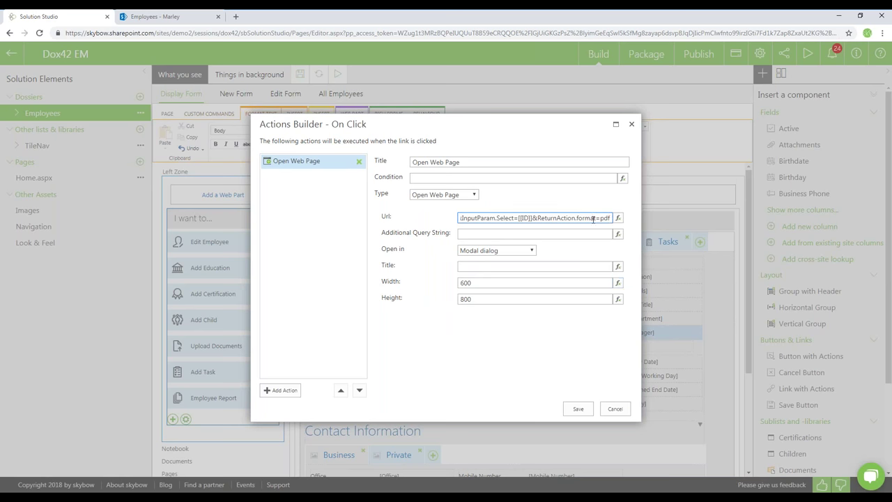
{"action": "left_click_drag", "start_coordinate": [592, 218], "coordinate": [335, 211]}
{"action": "left_click", "coordinate": [447, 286]}
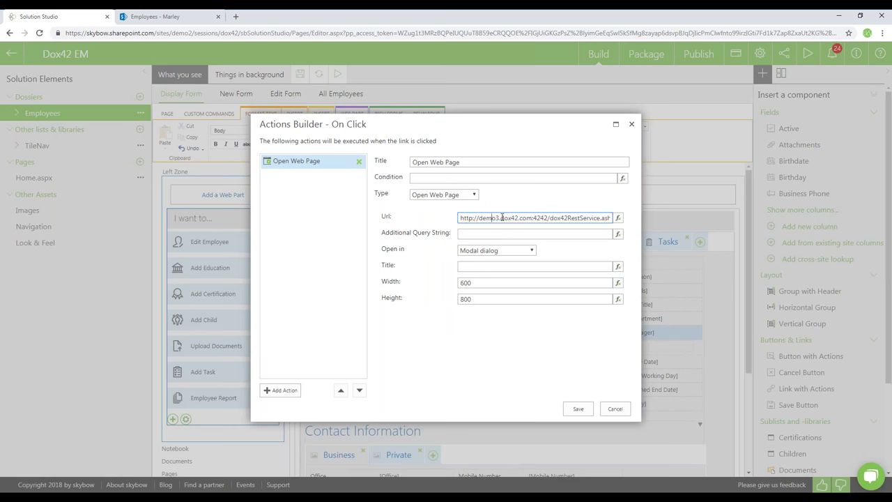
{"action": "left_click_drag", "start_coordinate": [525, 121], "coordinate": [480, 118]}
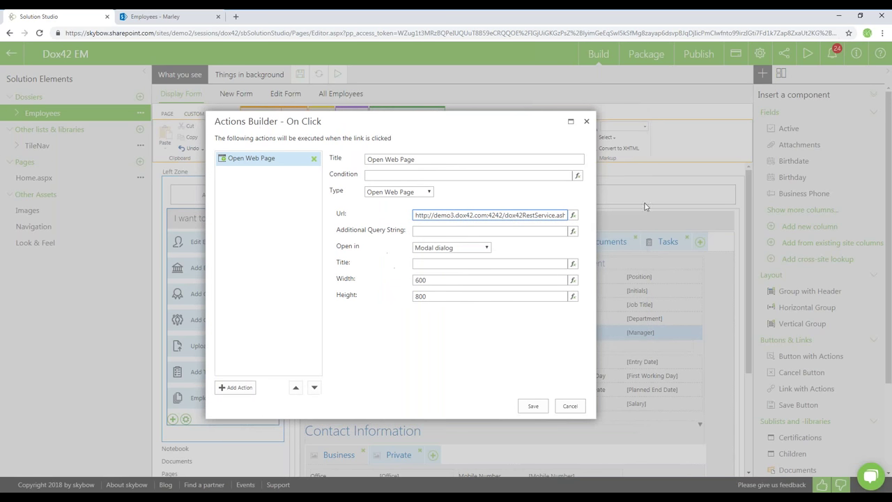
{"action": "left_click", "coordinate": [573, 216]}
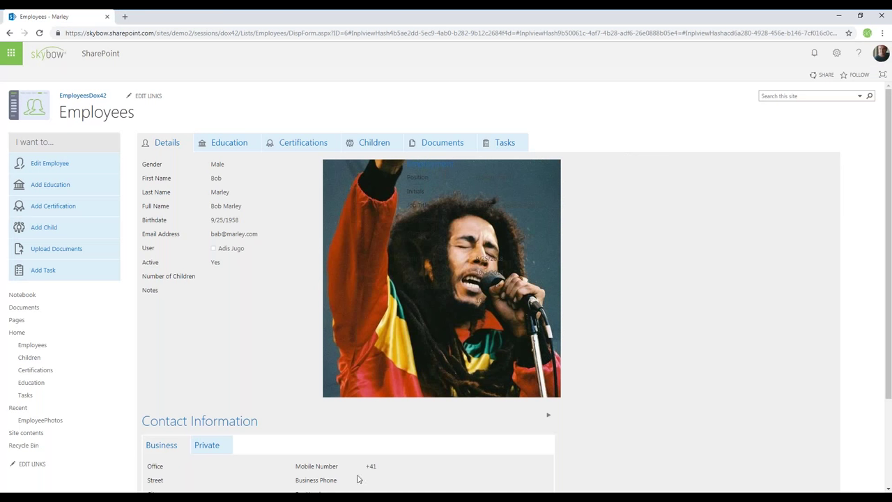
Load my.skybow.com in a new tab and edit the Dox42 EM solution from Solutions
{"action": "left_click", "coordinate": [125, 16]}
{"action": "type", "text": "my"}
{"action": "key", "text": "Return"}
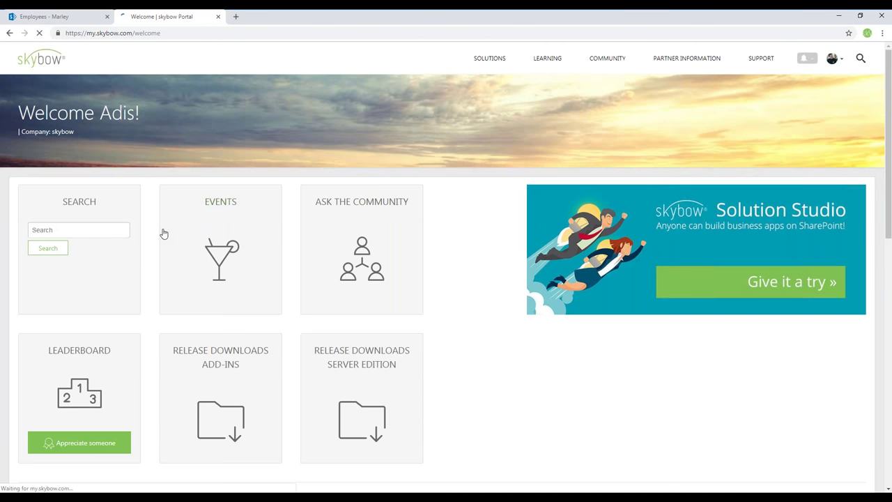
{"action": "left_click", "coordinate": [481, 63]}
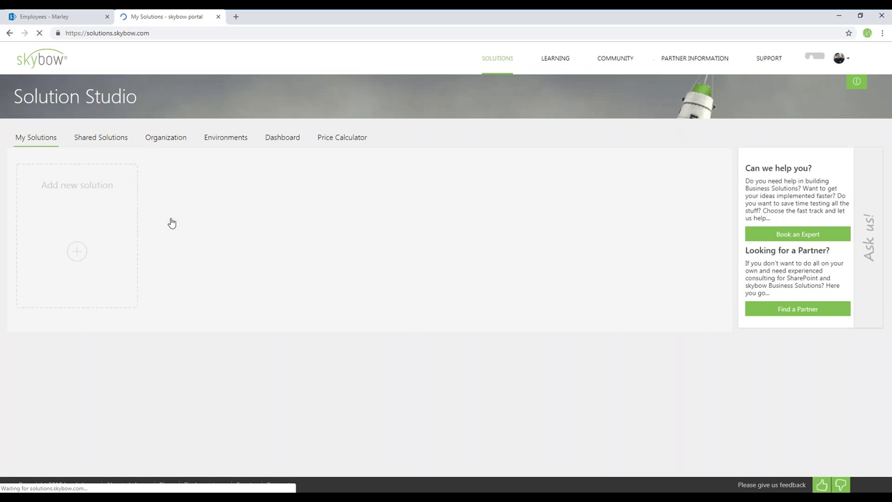
{"action": "left_click", "coordinate": [666, 144]}
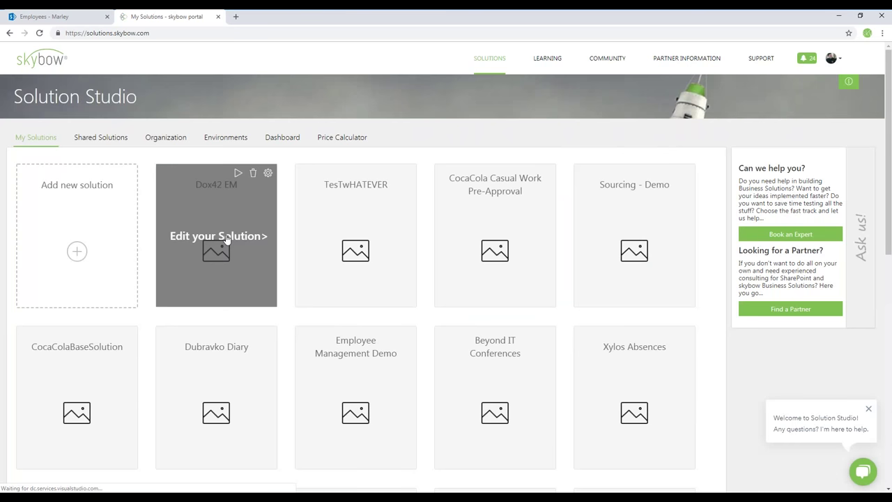
{"action": "left_click", "coordinate": [267, 239]}
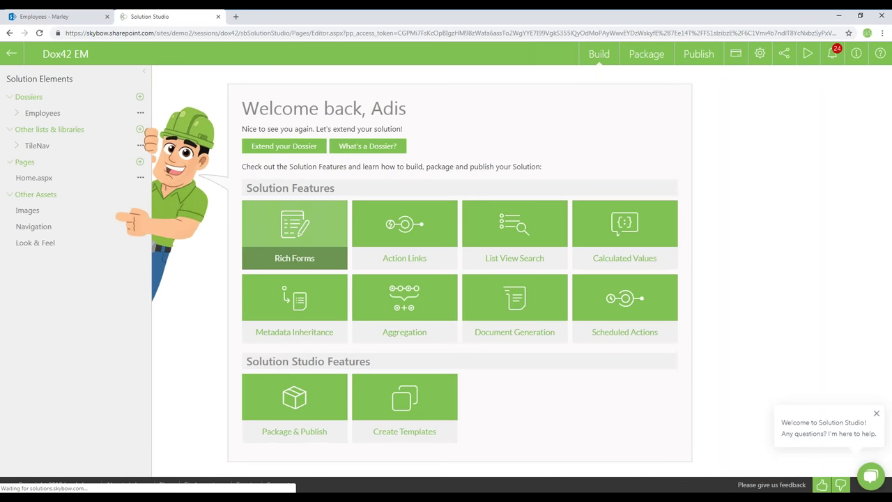
Make the Employee Report action open a web page using the pasted dox42 URL expression with [[ID]]
{"action": "left_click", "coordinate": [122, 112]}
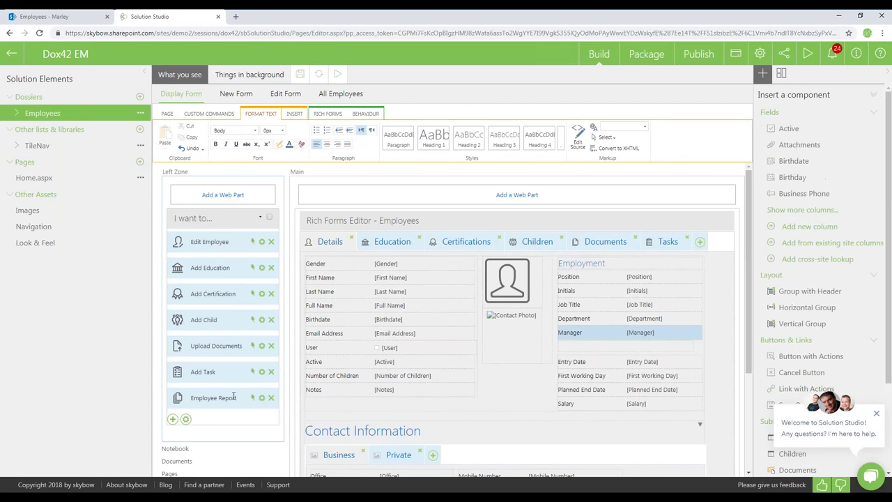
{"action": "left_click", "coordinate": [261, 397]}
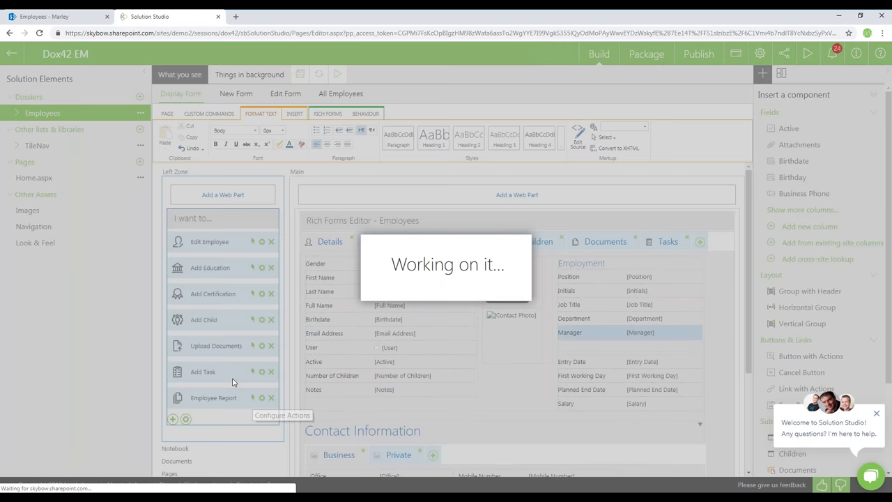
{"action": "left_click", "coordinate": [444, 196]}
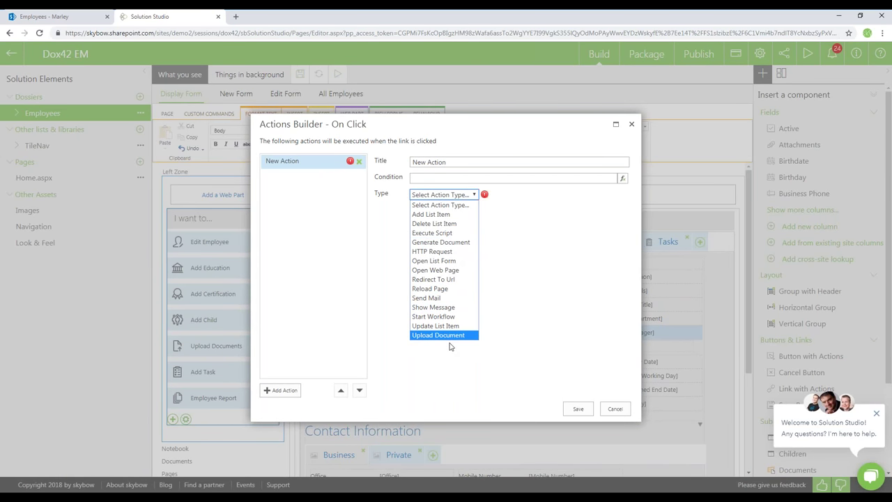
{"action": "left_click", "coordinate": [436, 270]}
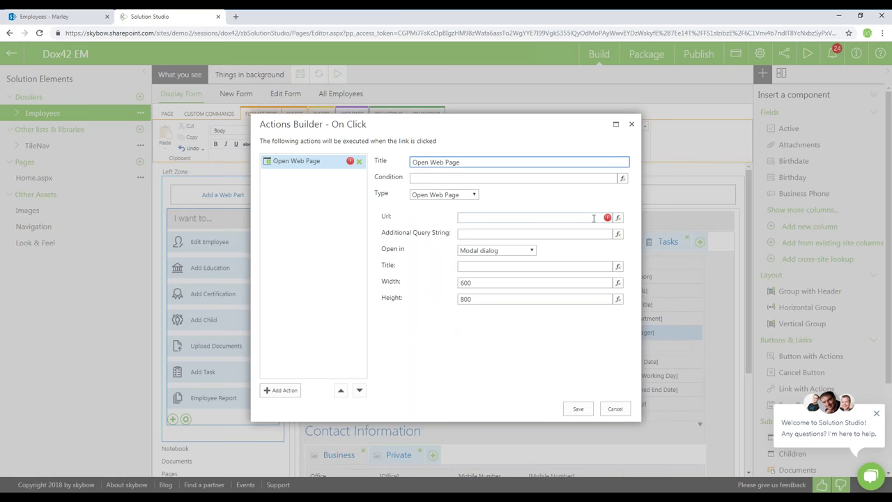
{"action": "left_click", "coordinate": [617, 219]}
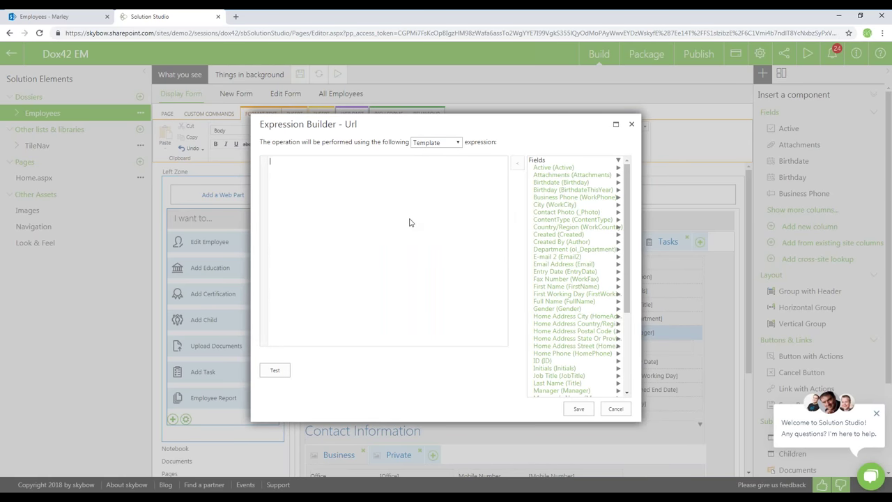
{"action": "key", "text": "ctrl+v"}
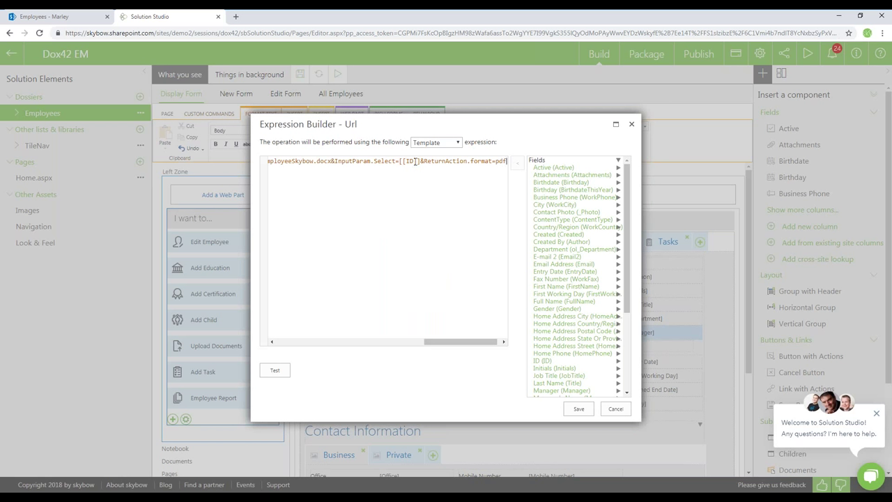
{"action": "left_click_drag", "start_coordinate": [399, 161], "coordinate": [416, 161]}
{"action": "scroll", "coordinate": [626, 282], "scroll_direction": "down", "scroll_amount": 2}
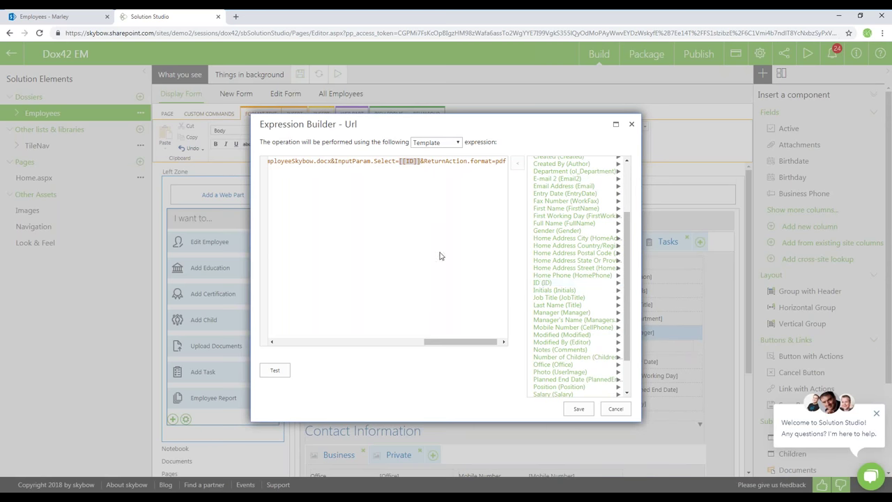
{"action": "left_click", "coordinate": [580, 411]}
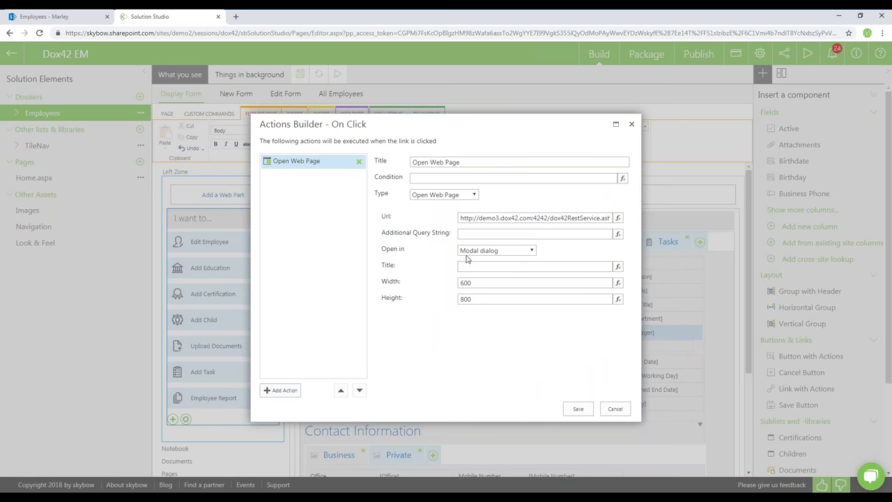
Set the page to open in a new window, save the action, and add another I want to... link
{"action": "left_click", "coordinate": [499, 255]}
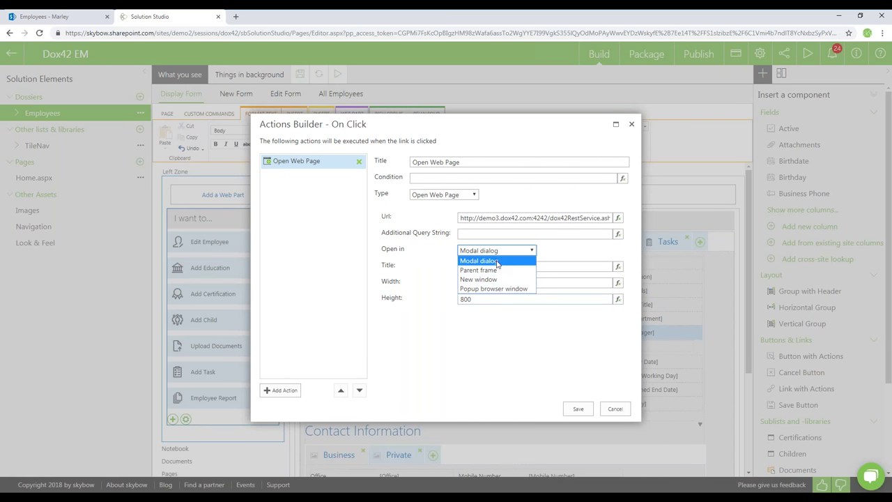
{"action": "left_click", "coordinate": [519, 282]}
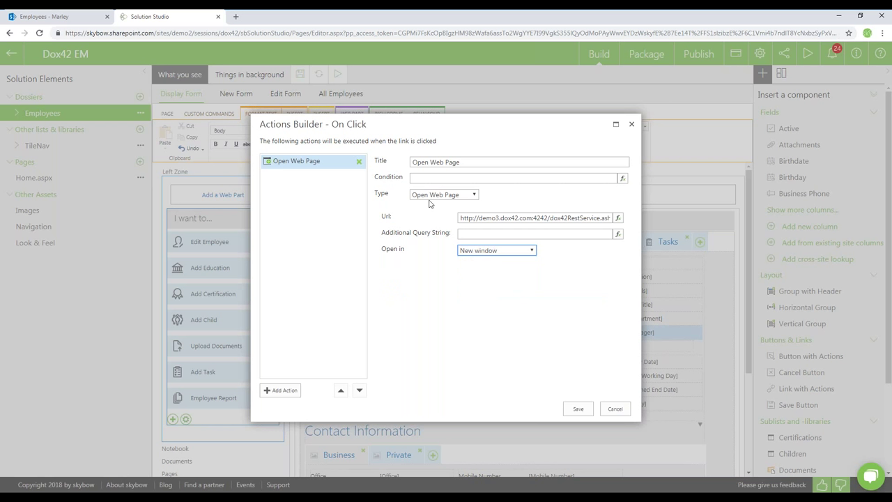
{"action": "left_click", "coordinate": [492, 234]}
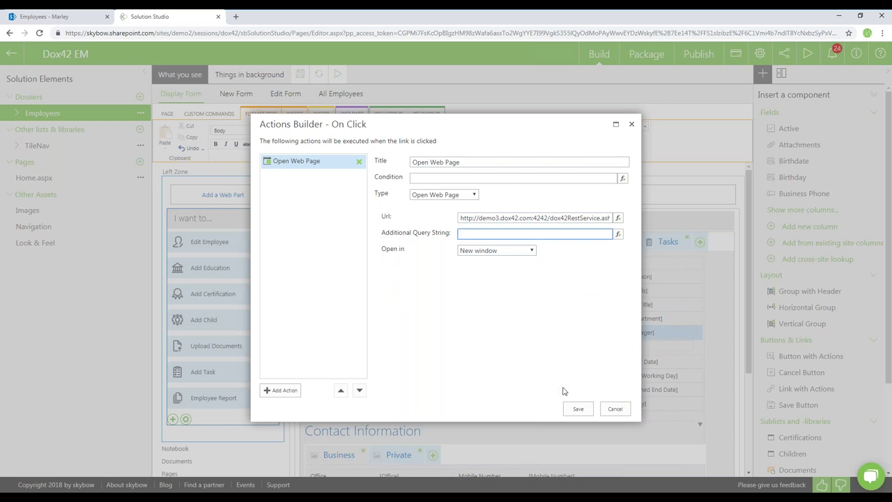
{"action": "left_click", "coordinate": [572, 410]}
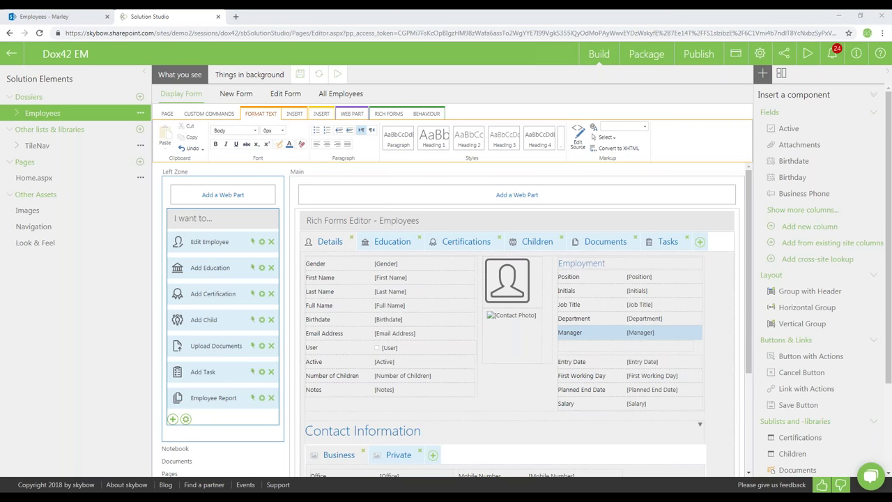
{"action": "left_click", "coordinate": [172, 420]}
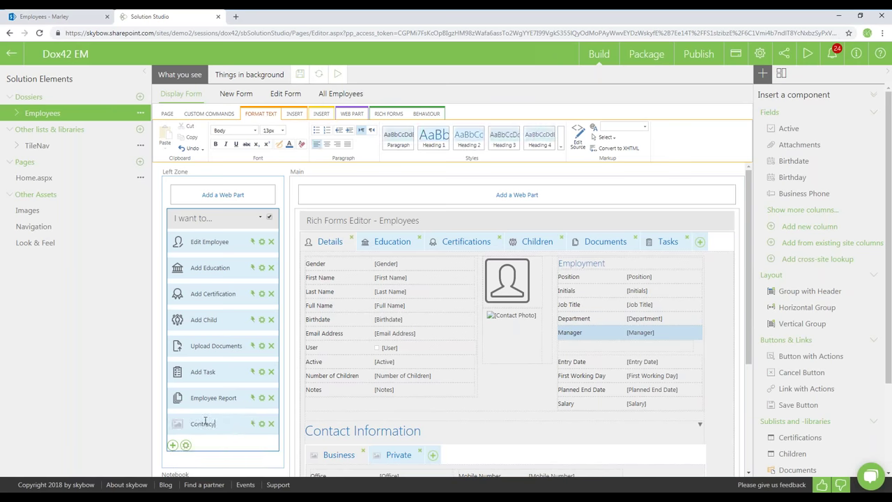
Upload document-envelope-1.png, instead of list-3.png, as the Contract link's icon
{"action": "left_click", "coordinate": [177, 423]}
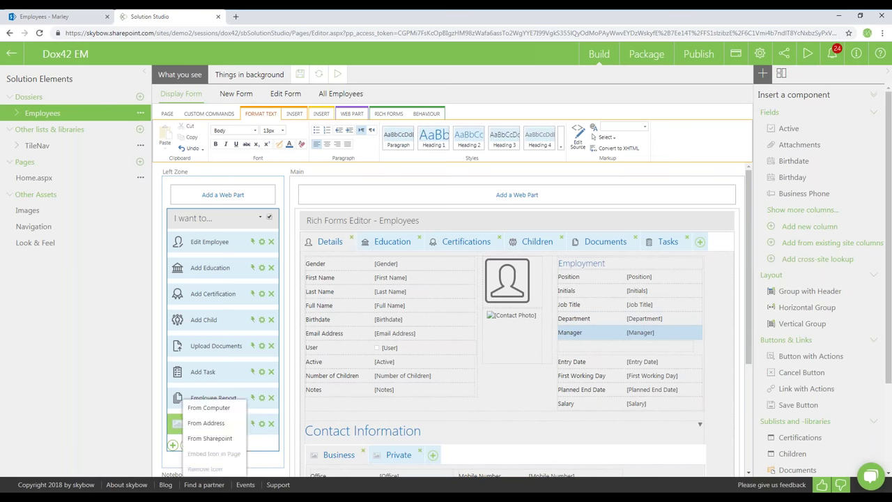
{"action": "left_click", "coordinate": [208, 407]}
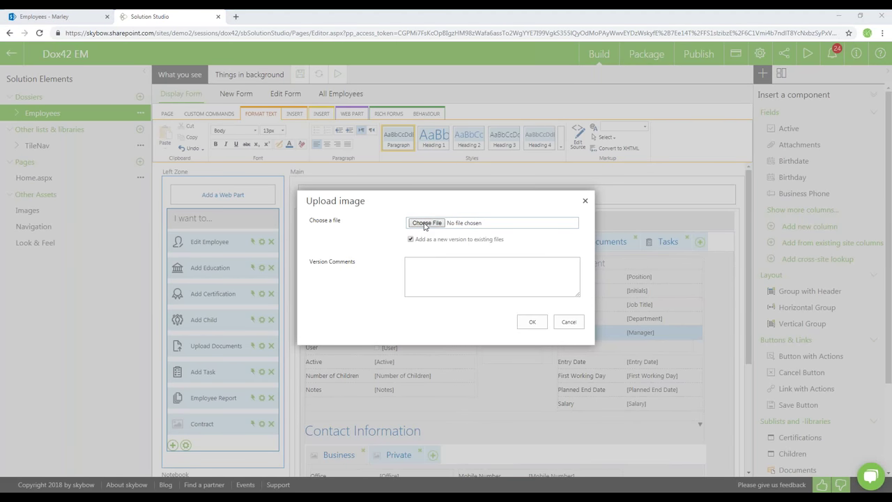
{"action": "left_click", "coordinate": [424, 223]}
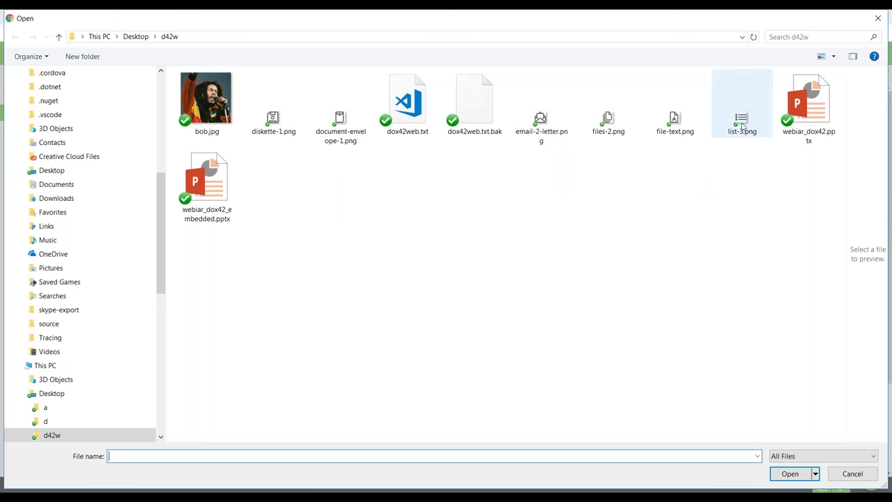
{"action": "left_click", "coordinate": [742, 125]}
{"action": "double_click", "coordinate": [742, 125]}
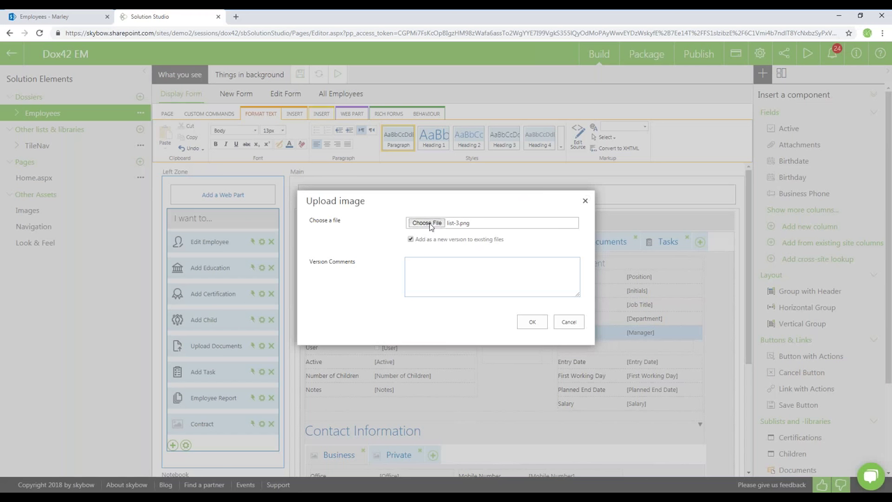
{"action": "left_click", "coordinate": [435, 222]}
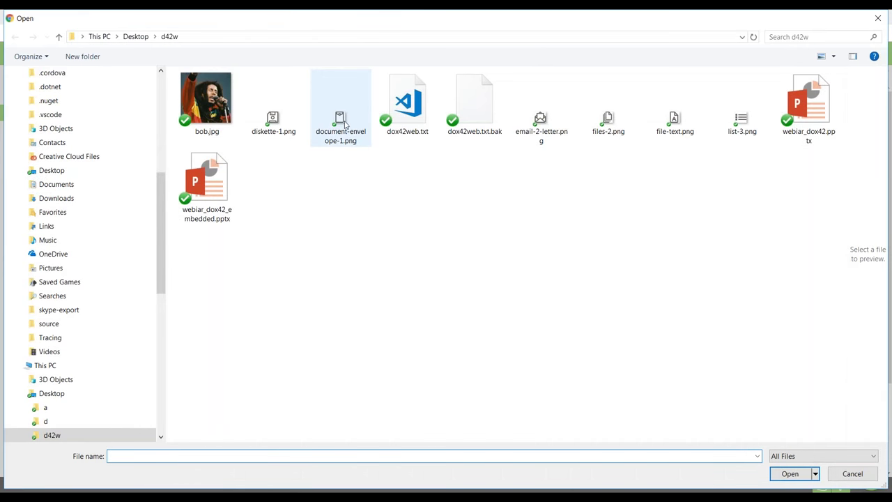
{"action": "left_click", "coordinate": [343, 122]}
{"action": "double_click", "coordinate": [345, 123]}
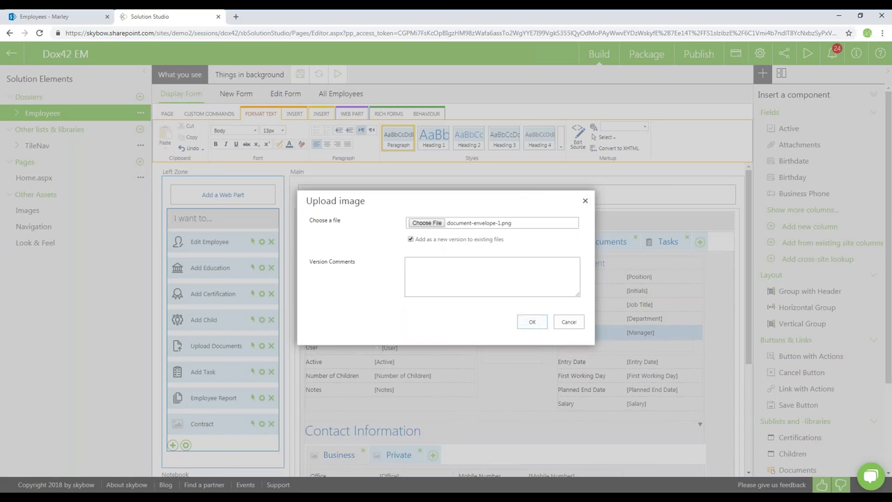
{"action": "left_click", "coordinate": [531, 322]}
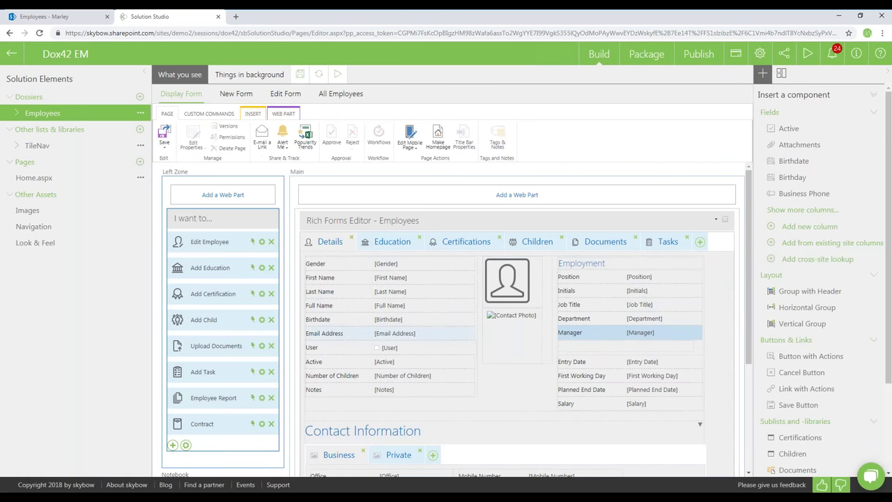
Make the Contract action open a web page with the pasted dox42 document URL using [[ID]]
{"action": "left_click", "coordinate": [252, 424]}
{"action": "left_click", "coordinate": [443, 194]}
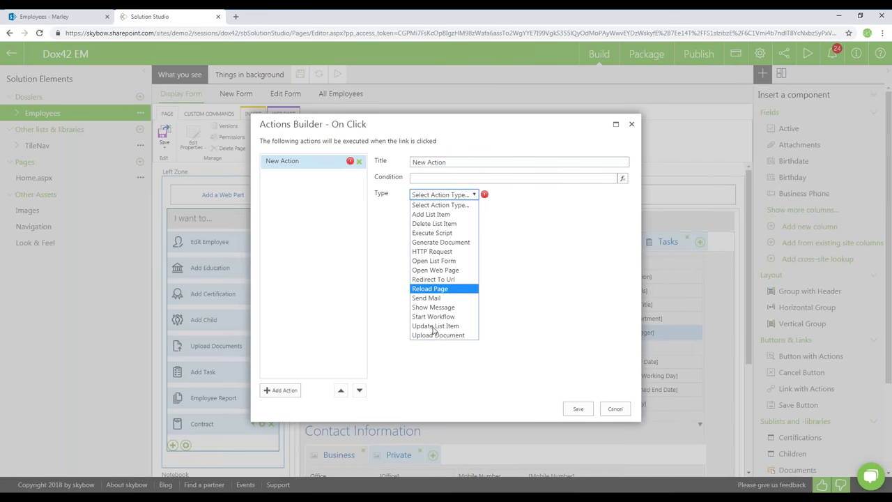
{"action": "left_click", "coordinate": [435, 270]}
{"action": "left_click", "coordinate": [617, 217]}
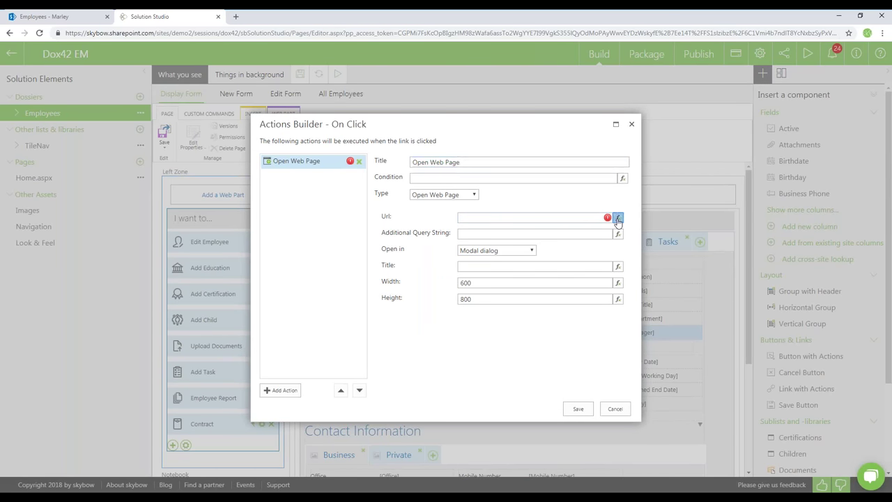
{"action": "key", "text": "ctrl+v"}
{"action": "left_click_drag", "start_coordinate": [418, 161], "coordinate": [402, 162]}
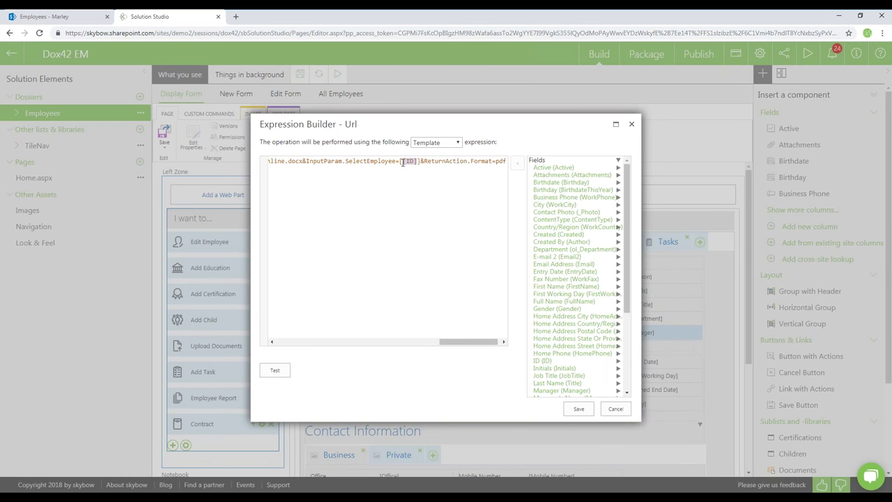
{"action": "left_click_drag", "start_coordinate": [469, 342], "coordinate": [515, 352]}
{"action": "left_click", "coordinate": [578, 409]}
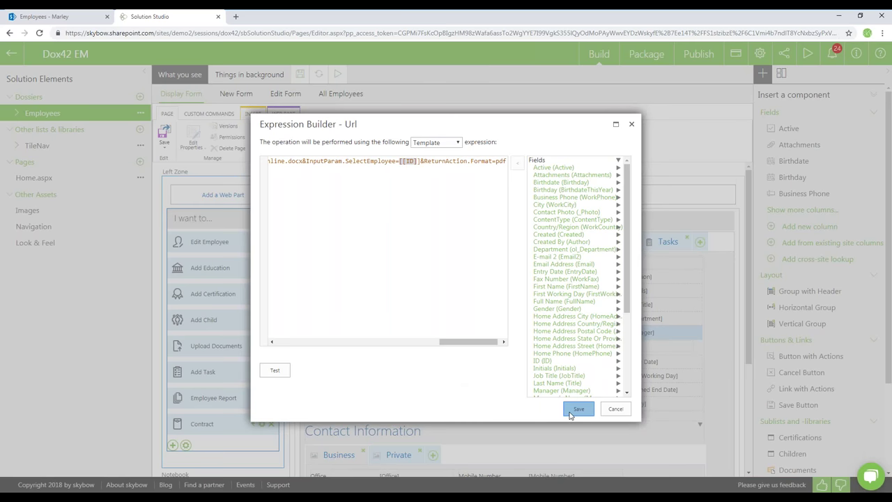
Open the Contract page in a new window, save the action and save the form
{"action": "left_click", "coordinate": [520, 252]}
{"action": "left_click", "coordinate": [505, 281]}
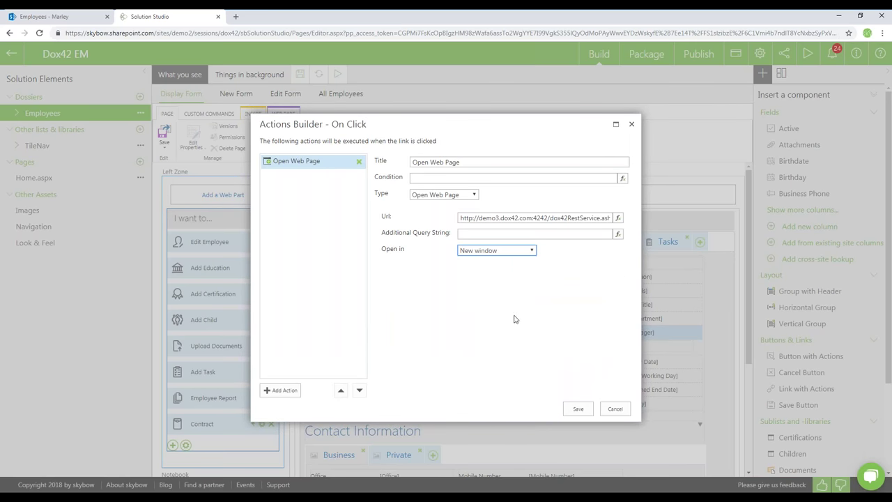
{"action": "left_click", "coordinate": [577, 410]}
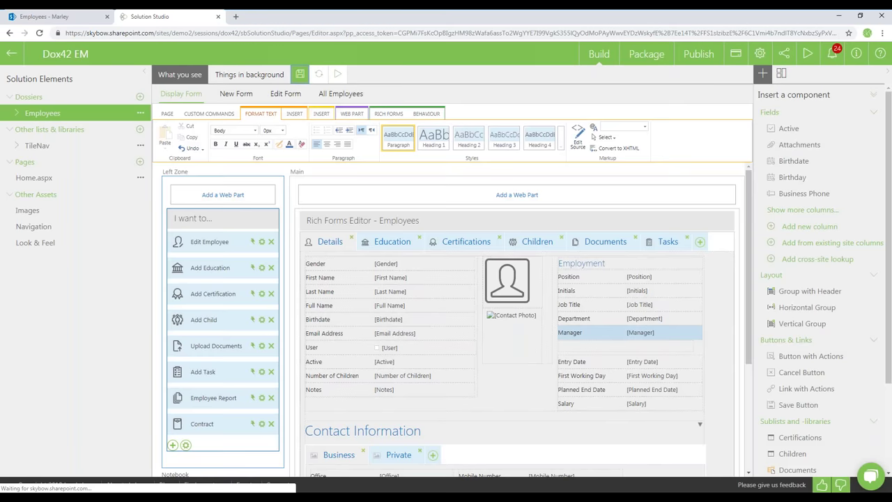
{"action": "left_click", "coordinate": [341, 90]}
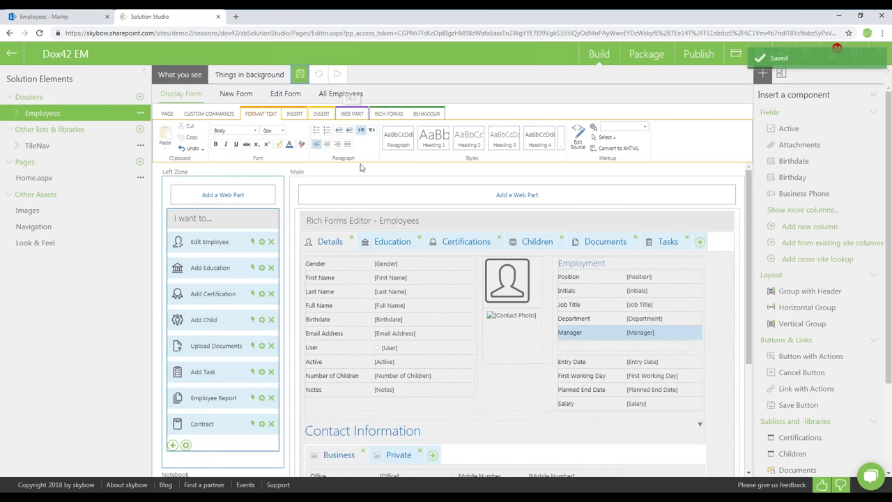
Generate the Employee Report PDF for an employee from All Employees and open Document (2).pdf
{"action": "left_click", "coordinate": [337, 75]}
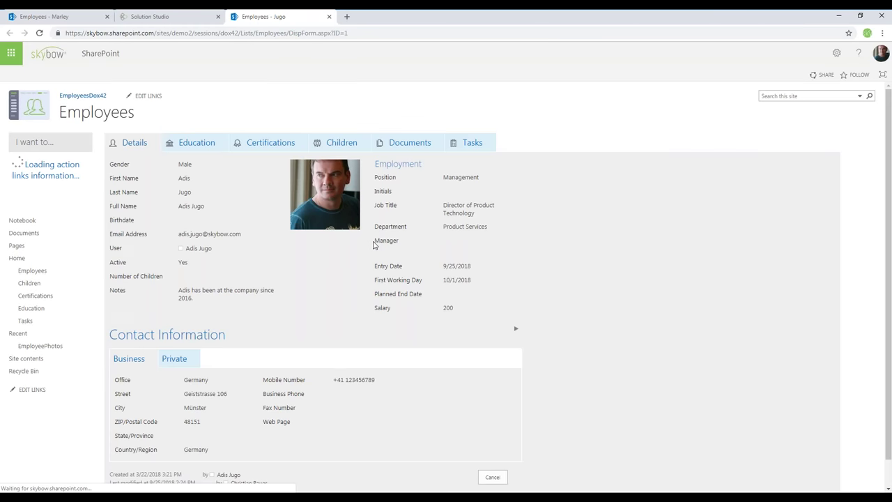
{"action": "left_click", "coordinate": [63, 168]}
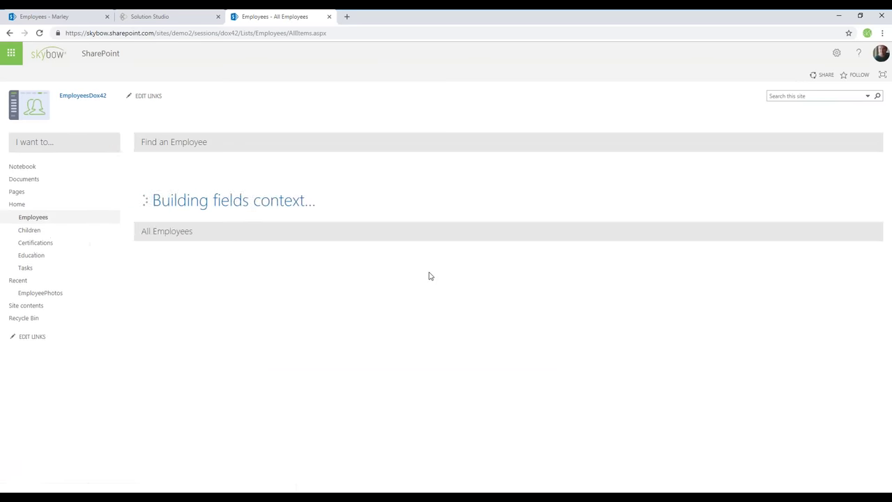
{"action": "left_click", "coordinate": [161, 403]}
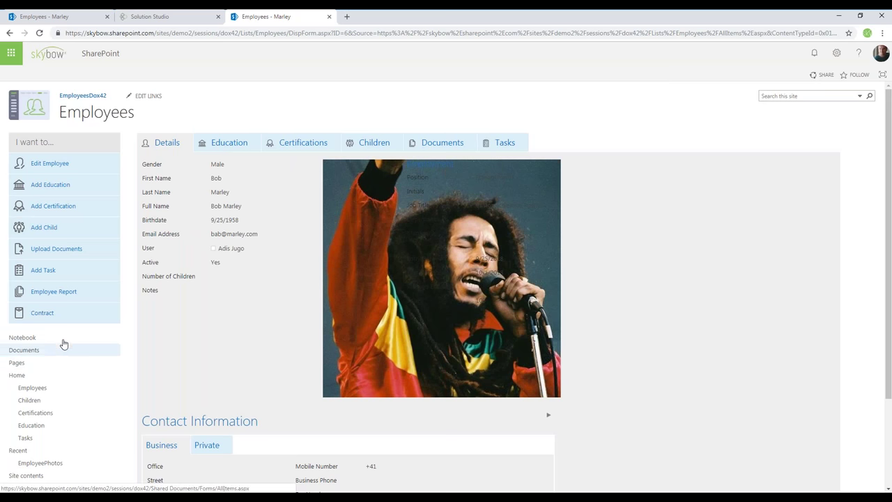
{"action": "left_click", "coordinate": [54, 292]}
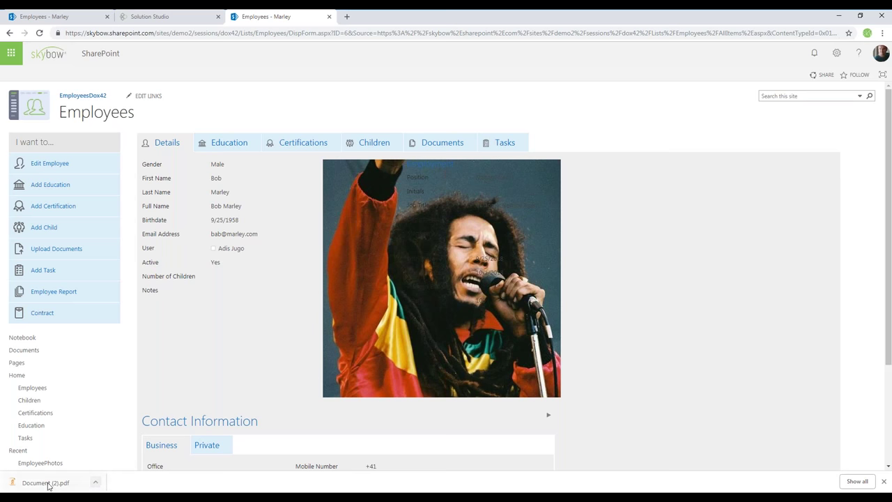
{"action": "left_click", "coordinate": [96, 481]}
{"action": "left_click", "coordinate": [129, 414]}
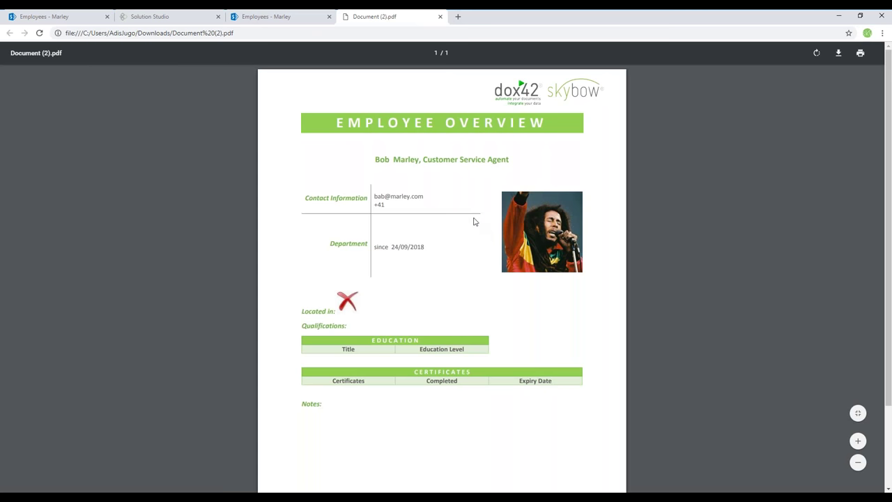
{"action": "scroll", "coordinate": [461, 272], "scroll_direction": "down", "scroll_amount": 2}
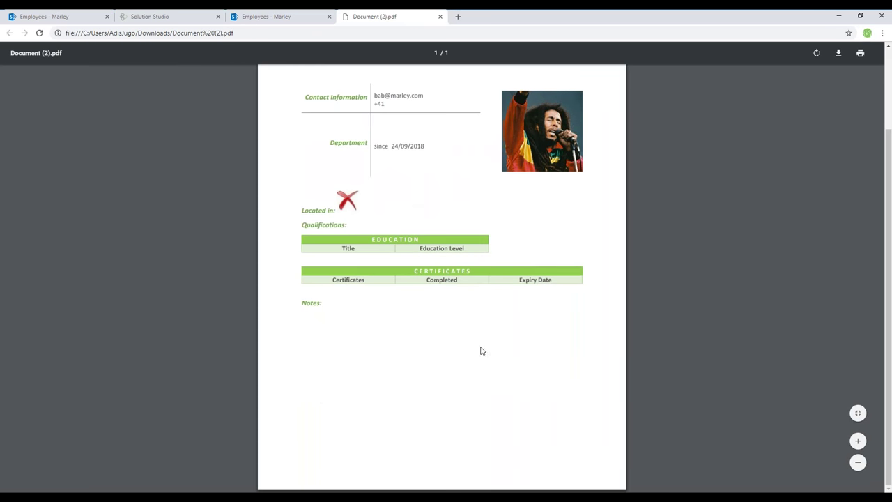
{"action": "scroll", "coordinate": [482, 346], "scroll_direction": "up", "scroll_amount": 2}
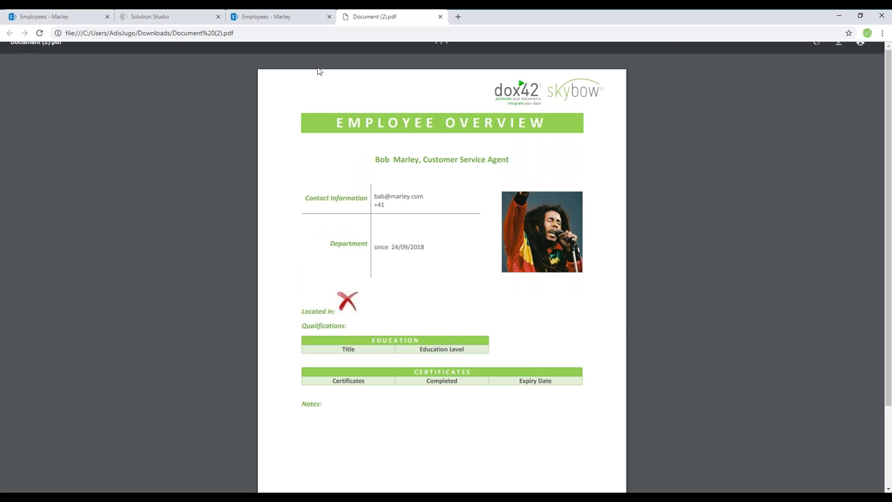
{"action": "left_click", "coordinate": [262, 17]}
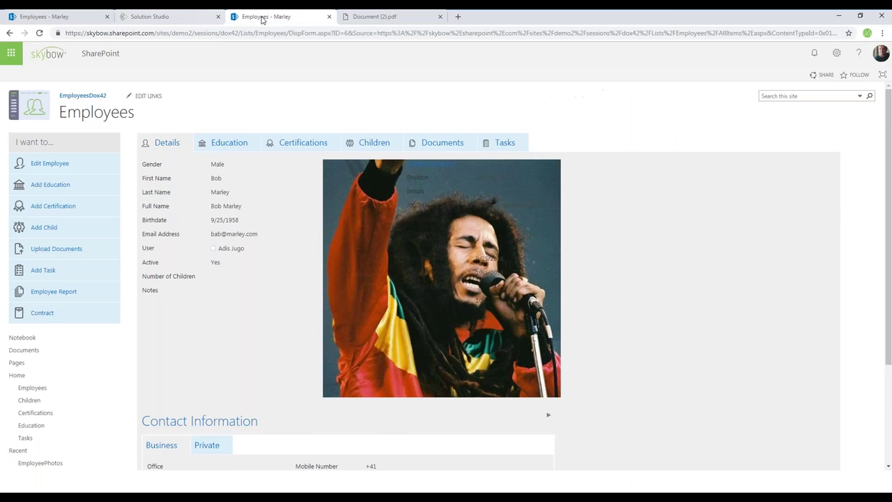
From All Employees, generate the Product Services director's contract and open Document (3).pdf
{"action": "left_click", "coordinate": [10, 33]}
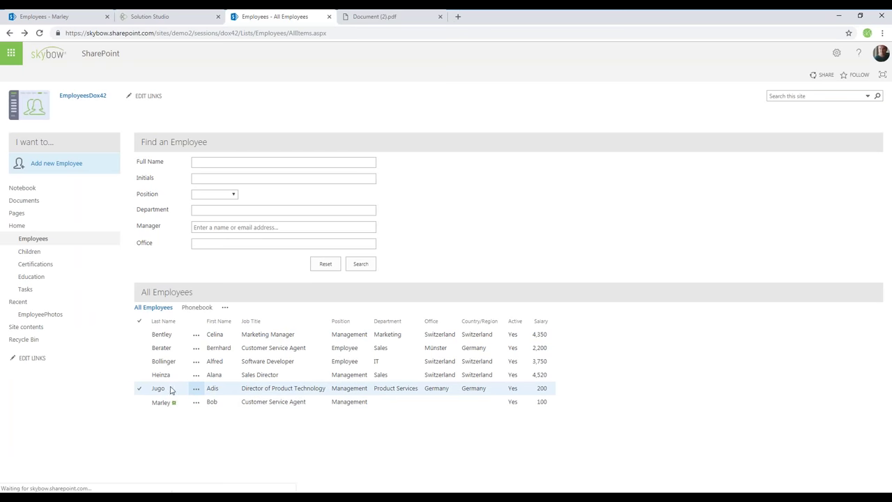
{"action": "left_click", "coordinate": [156, 388]}
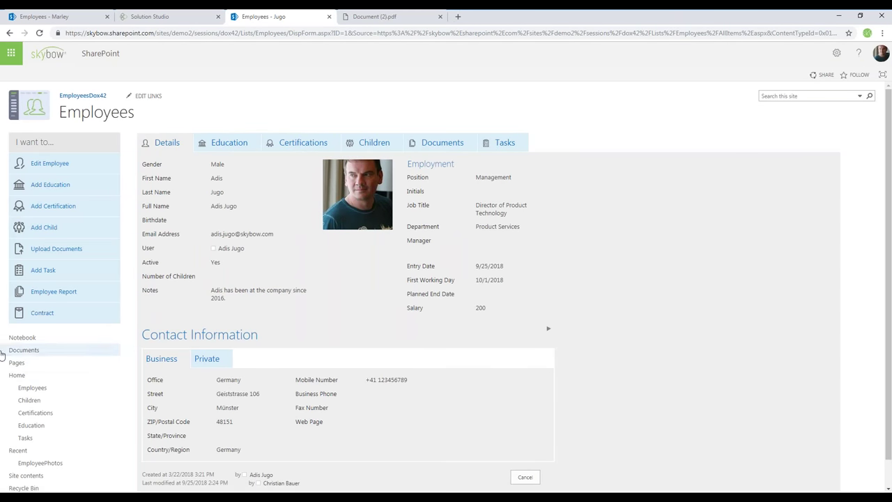
{"action": "left_click", "coordinate": [50, 316]}
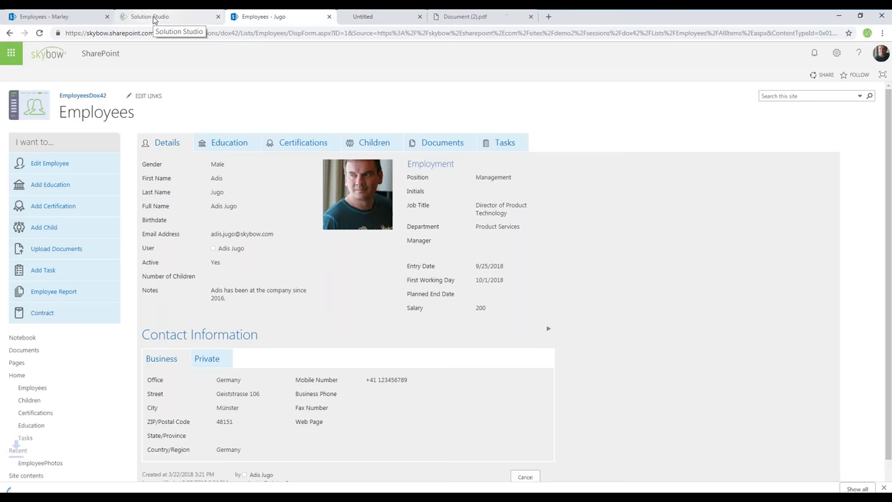
{"action": "left_click", "coordinate": [95, 482]}
Scroll through the four-page contract in Document (3).pdf, then return to the employee record
{"action": "left_click", "coordinate": [129, 411]}
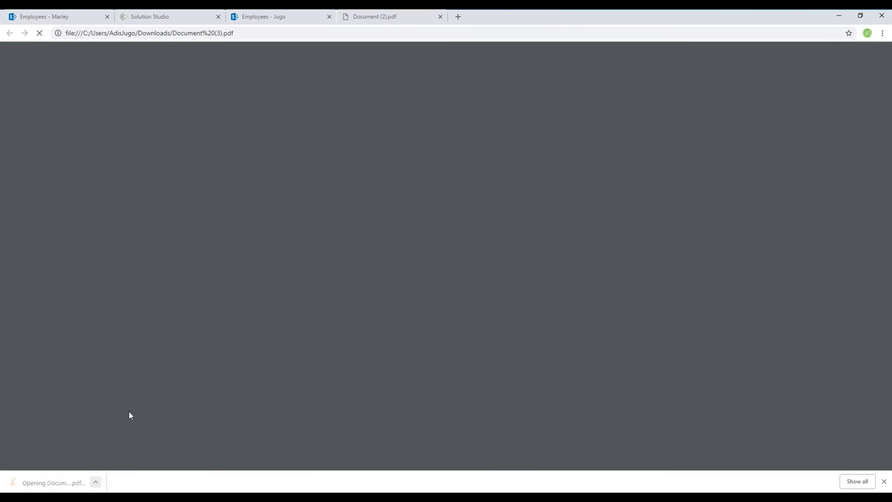
{"action": "scroll", "coordinate": [481, 279], "scroll_direction": "down", "scroll_amount": 20}
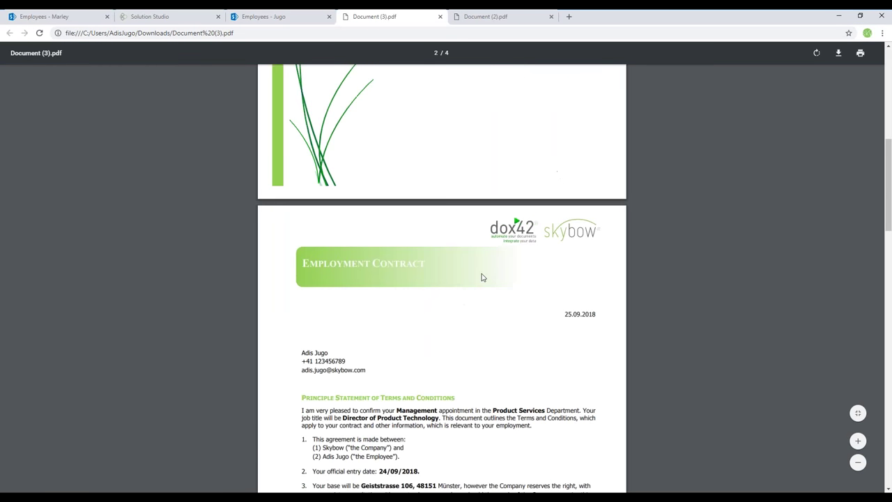
{"action": "scroll", "coordinate": [488, 294], "scroll_direction": "up", "scroll_amount": 15}
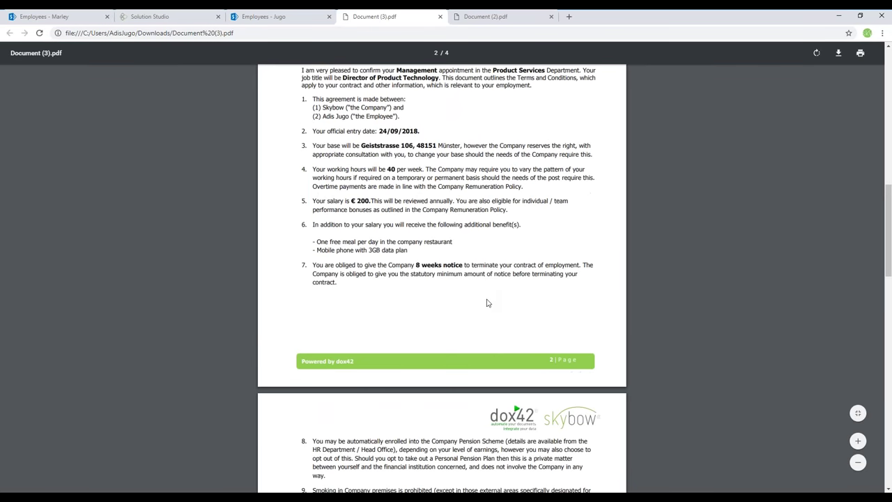
{"action": "scroll", "coordinate": [488, 302], "scroll_direction": "down", "scroll_amount": 4}
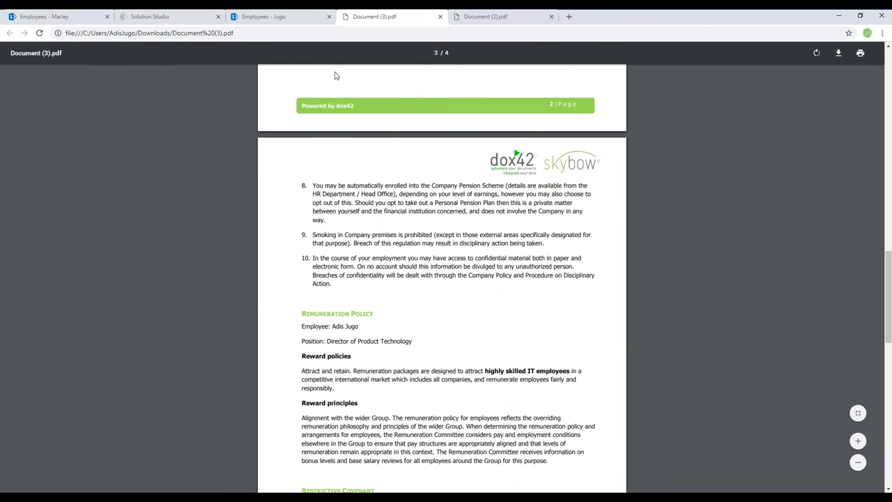
{"action": "left_click", "coordinate": [291, 16]}
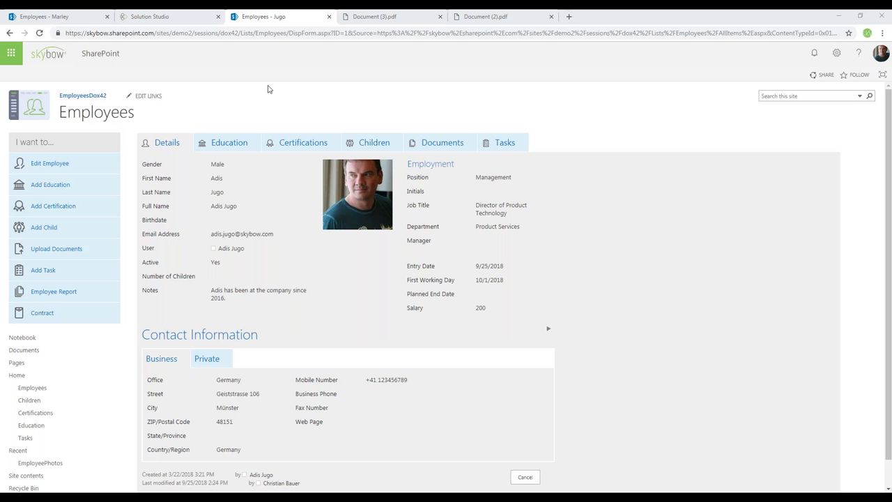
Add a 'Save Contract' link under 'I want to...' in the form editor
{"action": "left_click", "coordinate": [144, 17]}
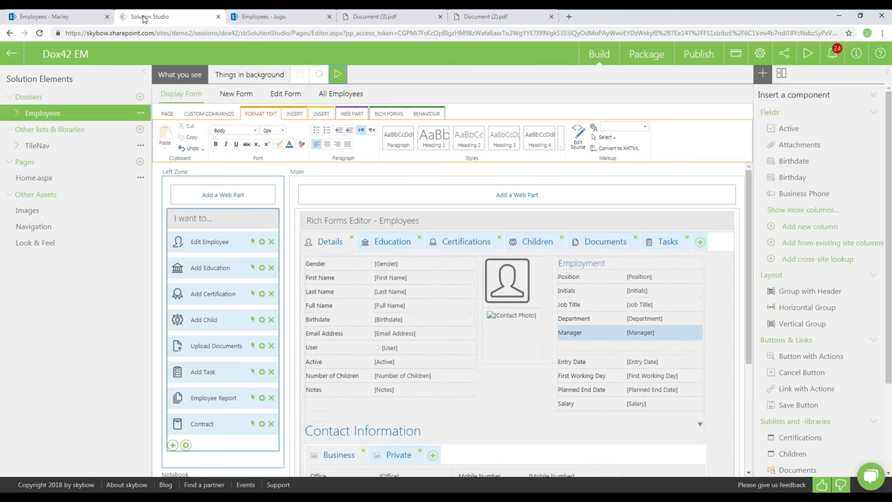
{"action": "left_click", "coordinate": [172, 444]}
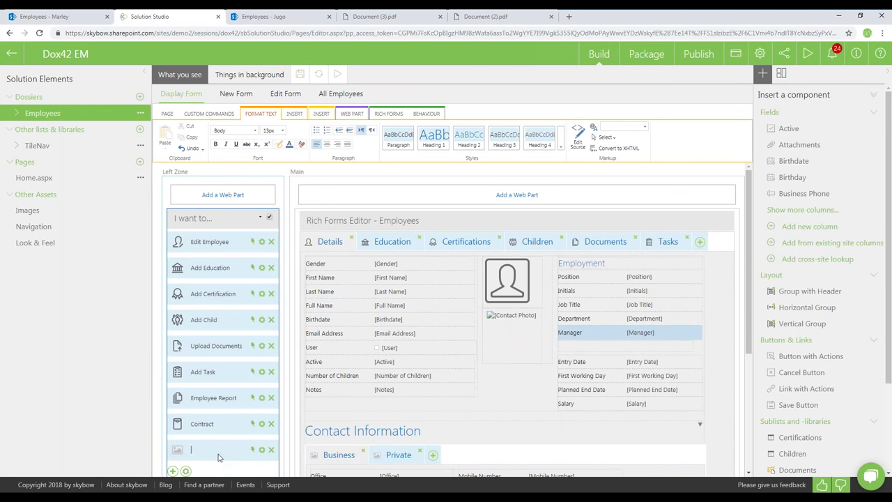
{"action": "type", "text": "Save Contract"}
Set the Save Contract action to Open Web Page in a new window
{"action": "left_click", "coordinate": [262, 450]}
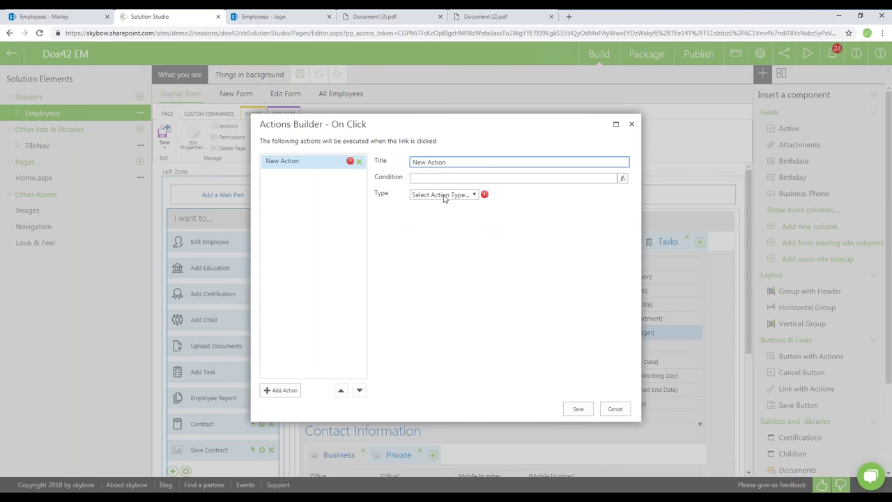
{"action": "left_click", "coordinate": [449, 196]}
{"action": "left_click", "coordinate": [450, 261]}
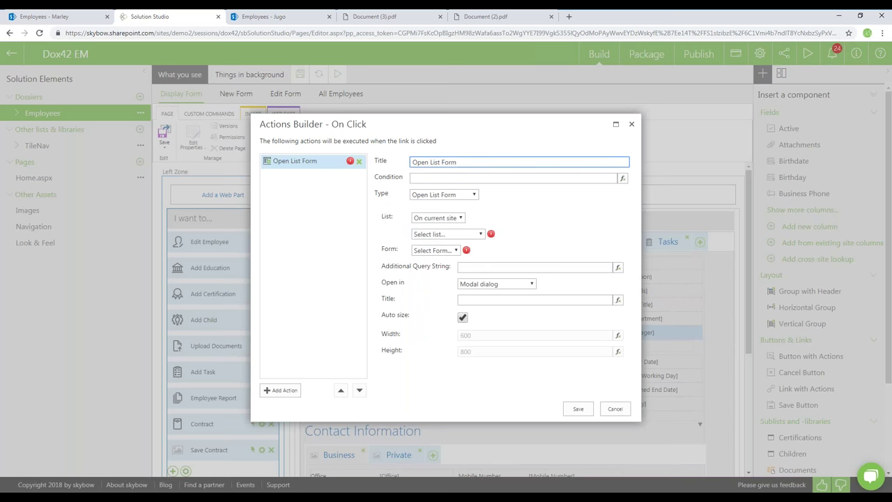
{"action": "left_click", "coordinate": [438, 218]}
{"action": "left_click", "coordinate": [447, 196]}
{"action": "left_click", "coordinate": [436, 270]}
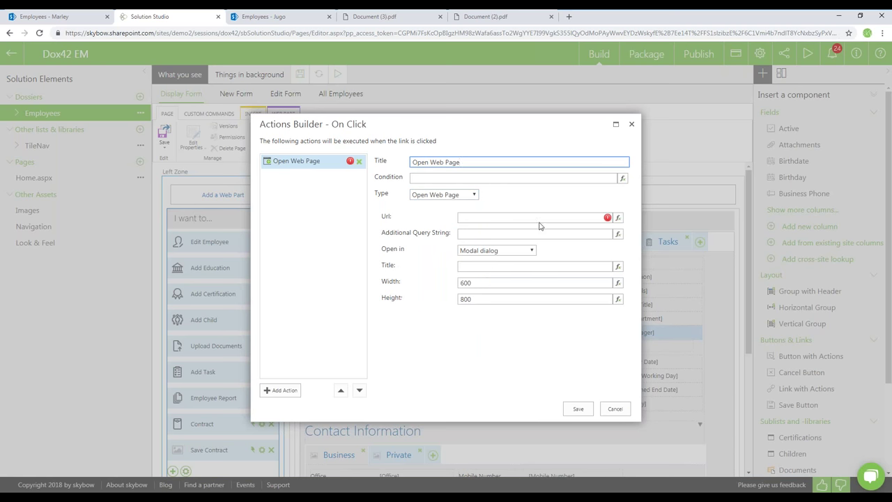
{"action": "left_click", "coordinate": [486, 251]}
{"action": "left_click", "coordinate": [480, 279]}
Paste the dox42 contract-generation URL into the expression editor and save the action
{"action": "left_click", "coordinate": [512, 219]}
{"action": "left_click", "coordinate": [617, 217]}
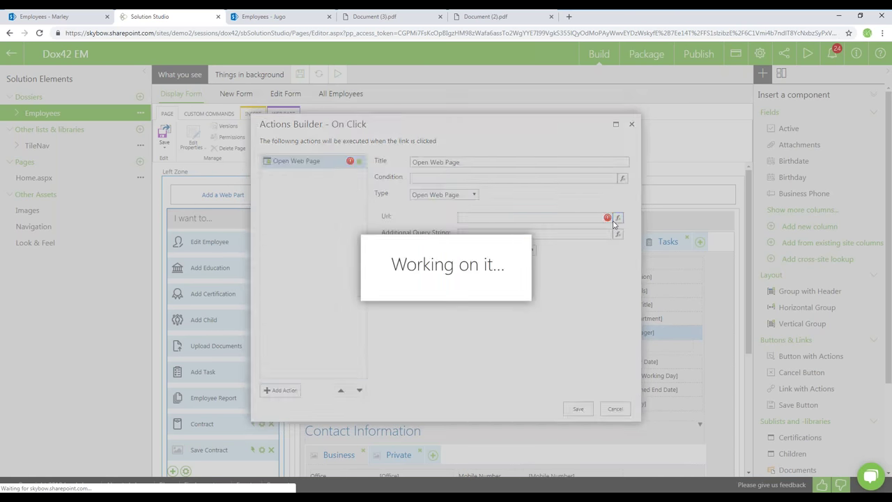
{"action": "key", "text": "ctrl+v"}
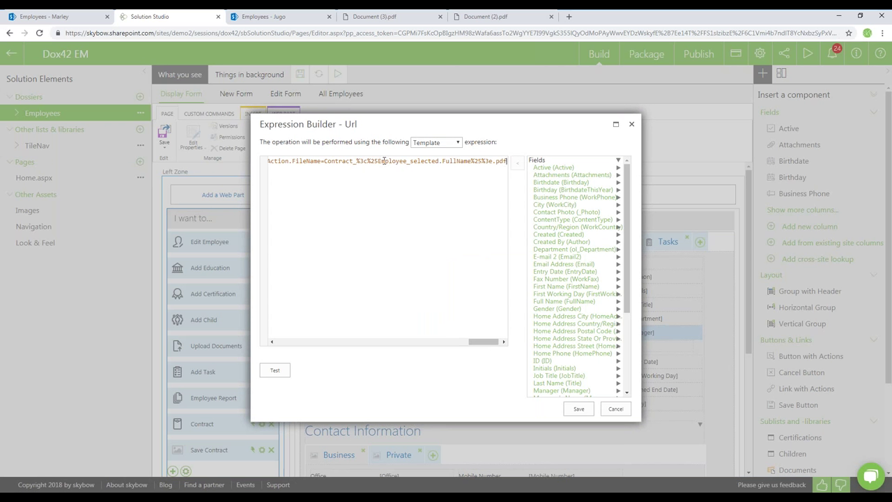
{"action": "left_click_drag", "start_coordinate": [377, 161], "coordinate": [494, 161]}
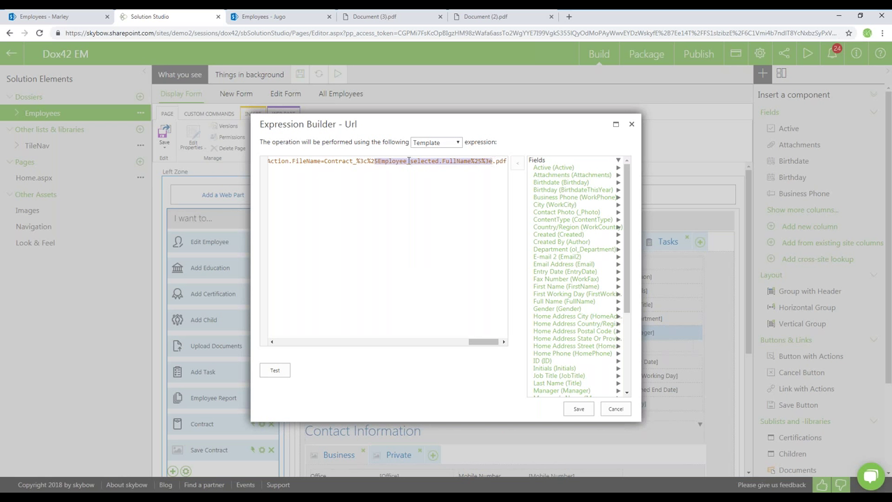
{"action": "left_click_drag", "start_coordinate": [481, 341], "coordinate": [433, 345]}
{"action": "left_click_drag", "start_coordinate": [365, 161], "coordinate": [438, 161]}
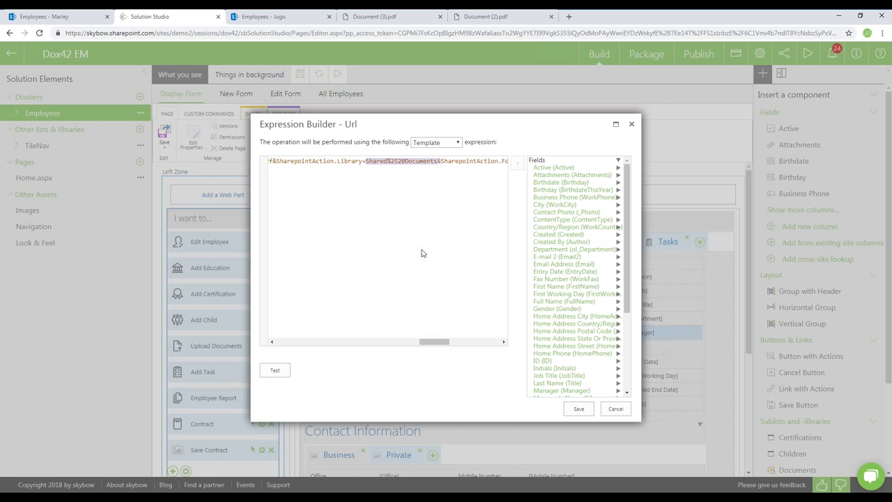
{"action": "left_click_drag", "start_coordinate": [438, 346], "coordinate": [377, 347]}
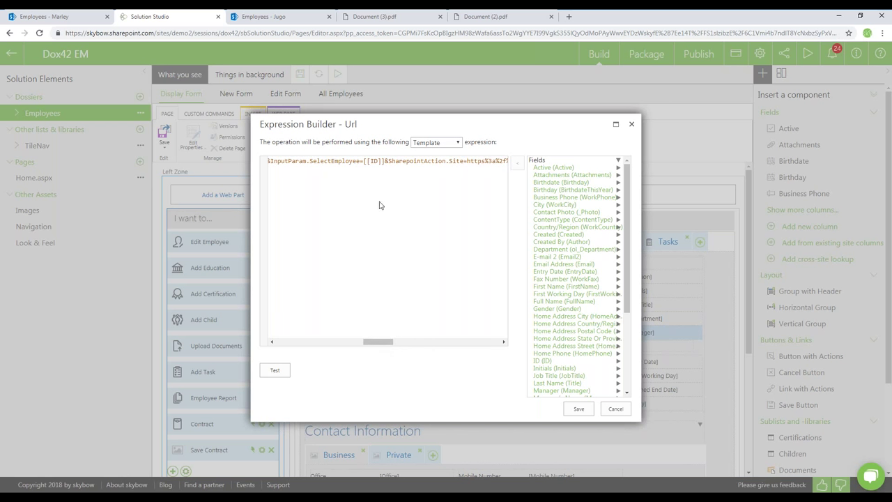
{"action": "left_click", "coordinate": [383, 161]}
{"action": "left_click", "coordinate": [577, 410]}
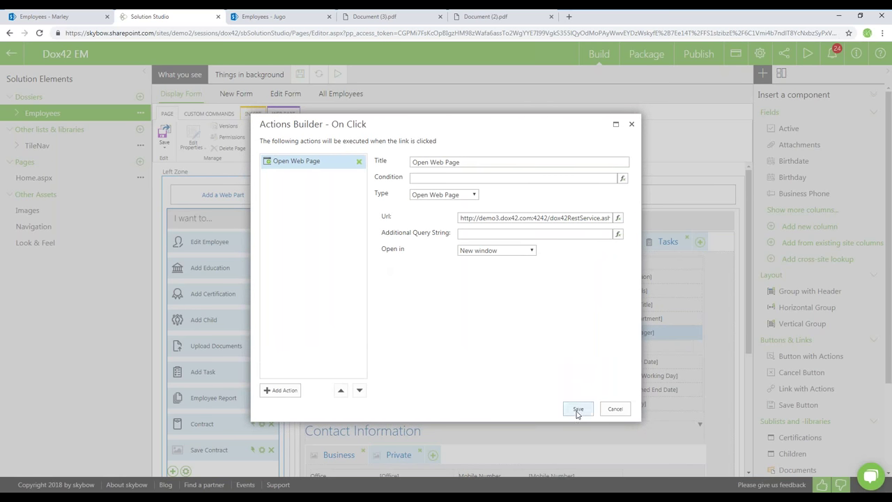
{"action": "left_click", "coordinate": [577, 411]}
{"action": "left_click", "coordinate": [577, 411]}
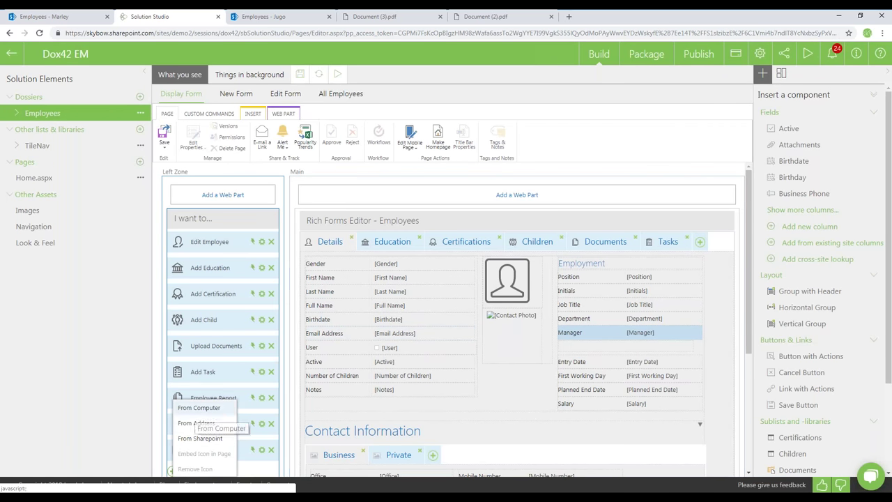
Upload diskette-1.png as the Save Contract icon and save the form
{"action": "left_click", "coordinate": [199, 408]}
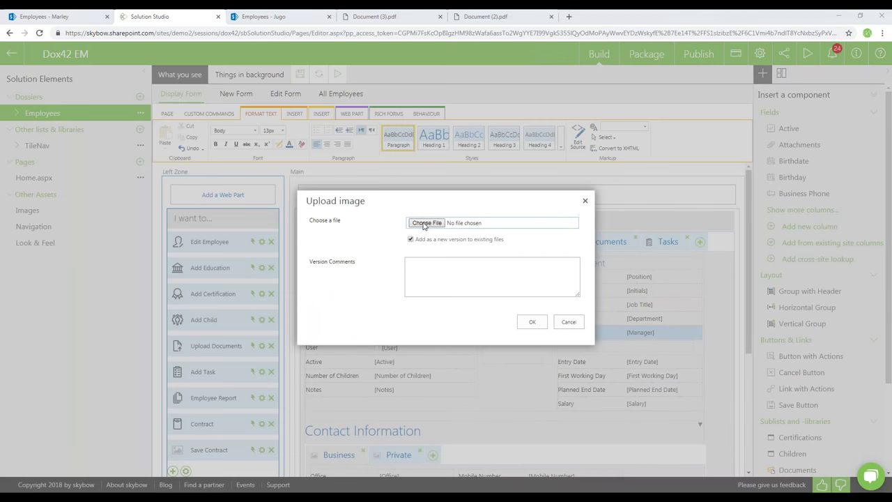
{"action": "left_click", "coordinate": [425, 221]}
{"action": "left_click", "coordinate": [272, 121]}
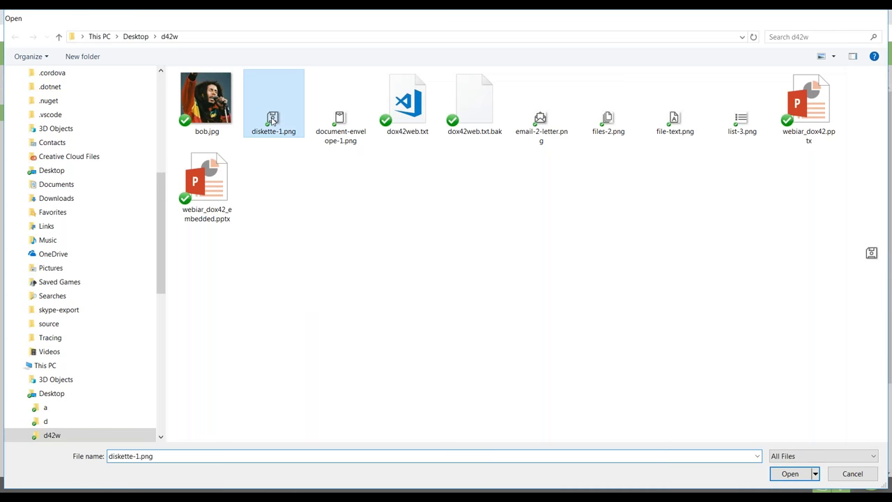
{"action": "double_click", "coordinate": [272, 121]}
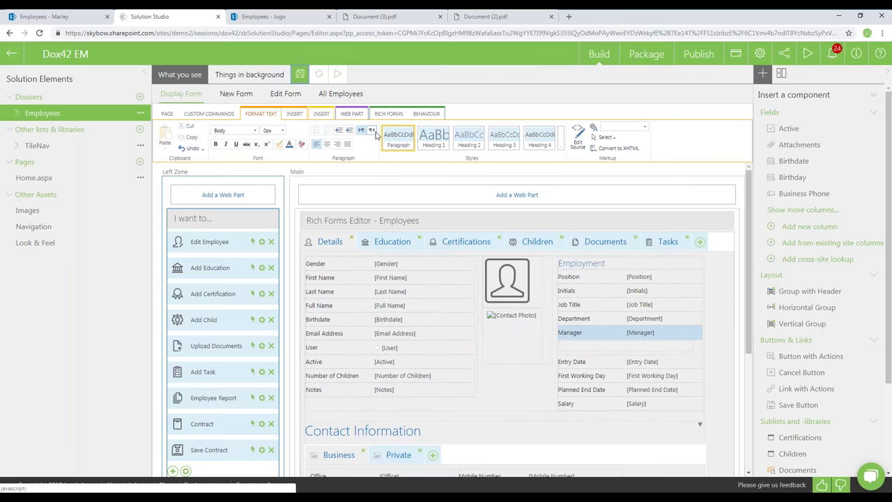
{"action": "left_click", "coordinate": [300, 74]}
Reload the employee record page and run the Save Contract link
{"action": "left_click", "coordinate": [279, 16]}
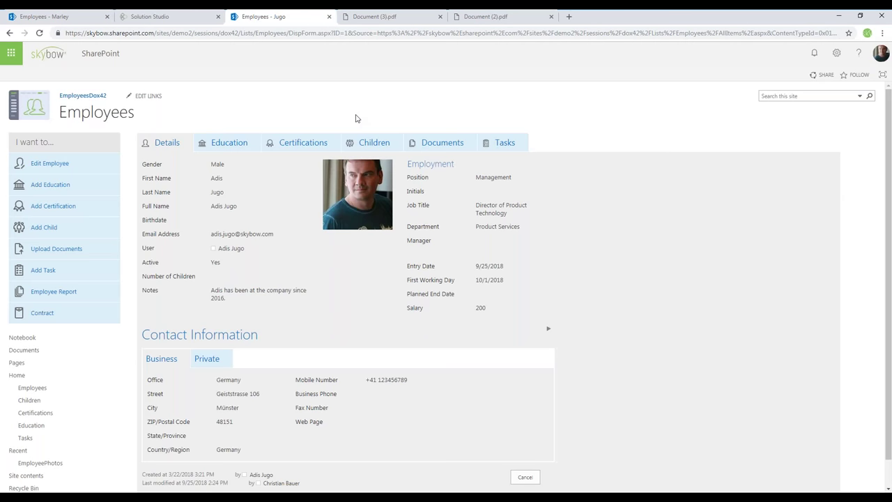
{"action": "key", "text": "F5"}
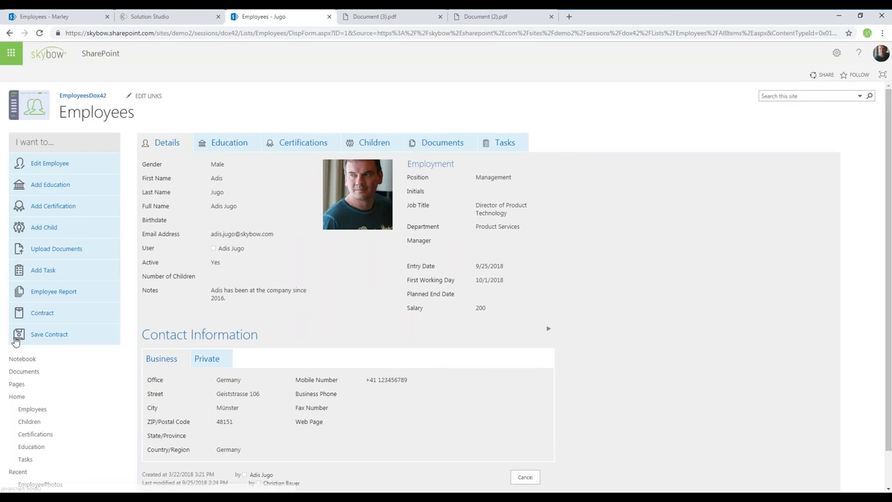
{"action": "left_click", "coordinate": [18, 336]}
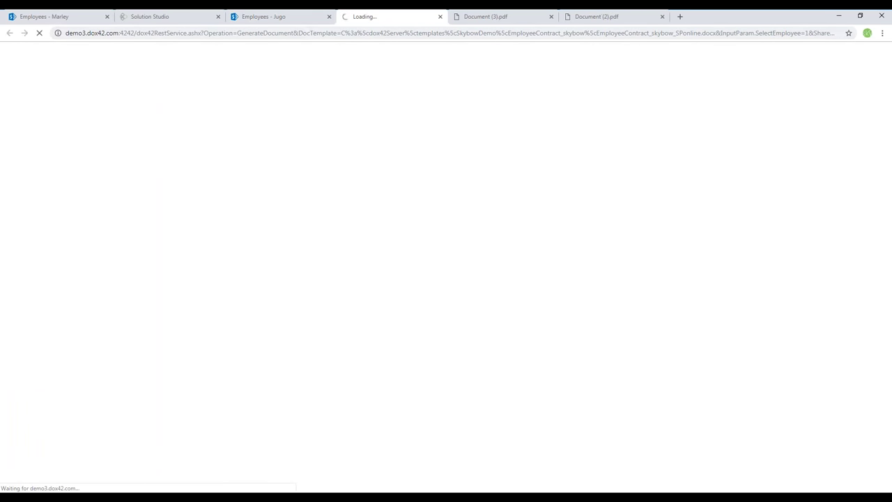
Trim the address to the EmployeesDox42 site root and load the home page
{"action": "left_click", "coordinate": [284, 19]}
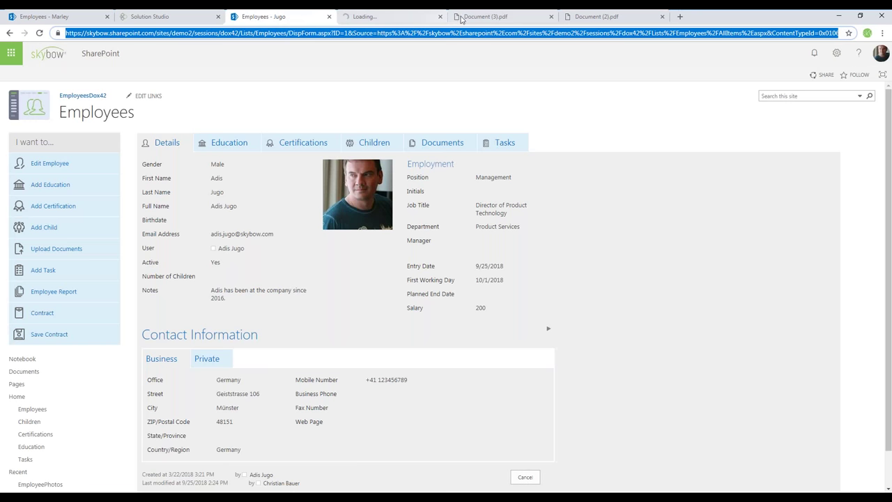
{"action": "left_click", "coordinate": [467, 17]}
{"action": "left_click", "coordinate": [458, 33]}
{"action": "key", "text": "ctrl+v"}
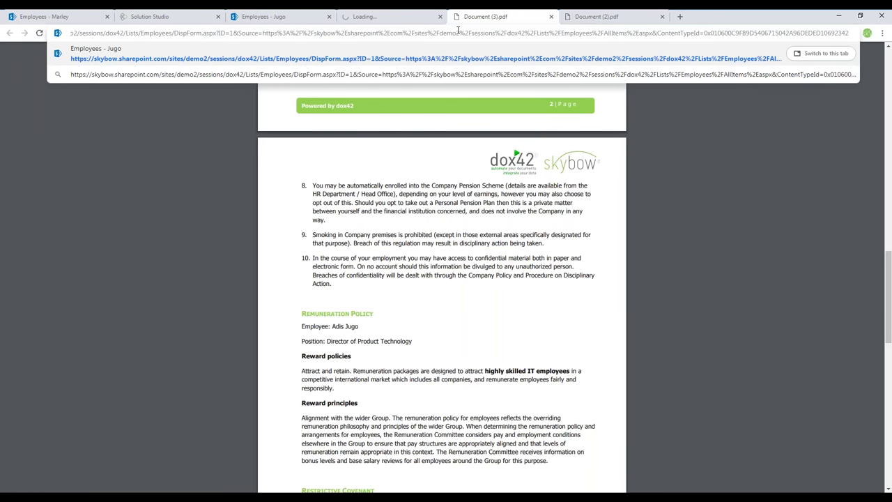
{"action": "key", "text": "shift+Home"}
{"action": "key", "text": "ctrl+shift+Right"}
{"action": "key", "text": "ctrl+shift+Right"}
{"action": "key", "text": "ctrl+shift+Right"}
{"action": "key", "text": "ctrl+shift+Right"}
{"action": "key", "text": "ctrl+shift+Right"}
{"action": "key", "text": "ctrl+shift+Right"}
{"action": "key", "text": "ctrl+shift+Right"}
{"action": "key", "text": "ctrl+shift+Right"}
{"action": "key", "text": "BackSpace"}
{"action": "key", "text": "Return"}
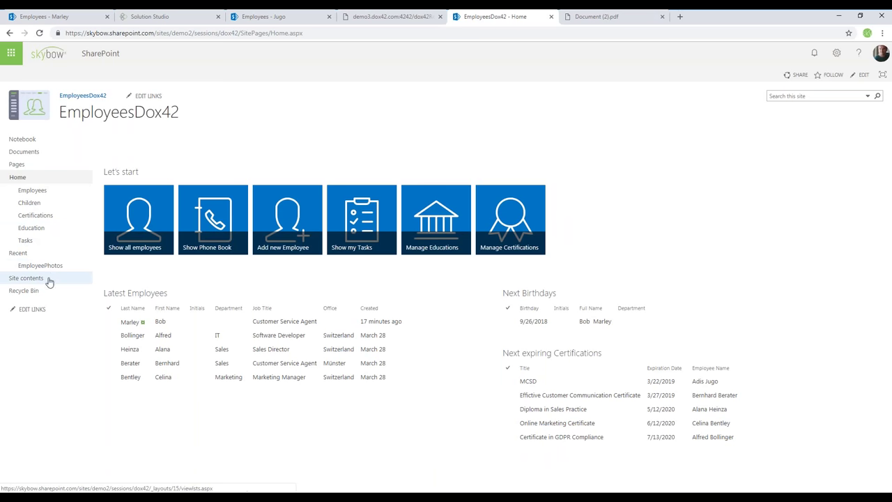
View the saved contract PDF in Documents > Generated_Employee_Contracts, then return to the dox42 tab
{"action": "left_click", "coordinate": [33, 280]}
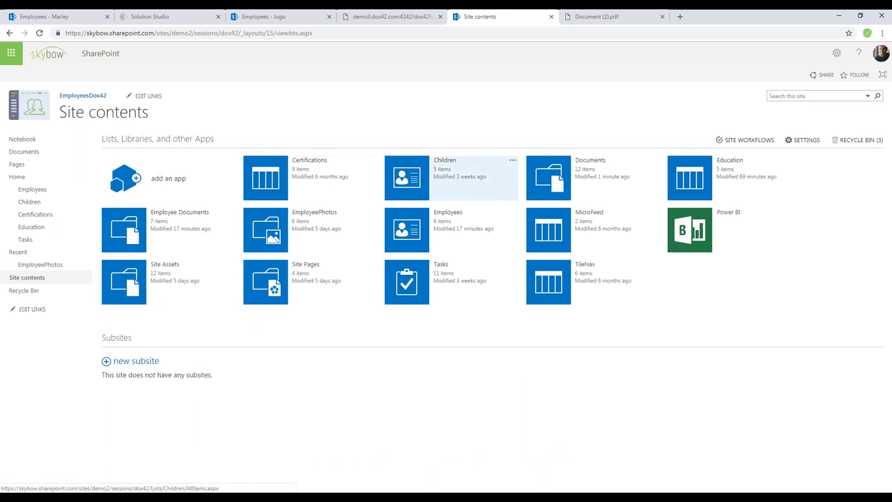
{"action": "left_click", "coordinate": [549, 182]}
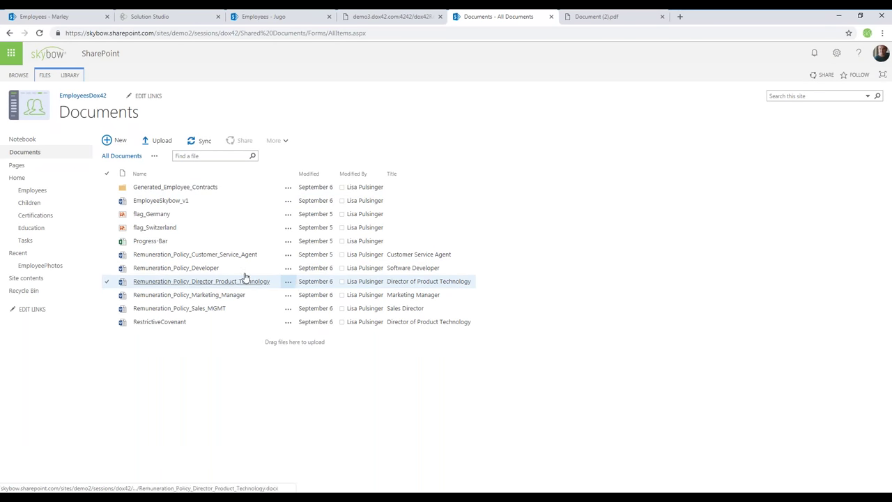
{"action": "left_click", "coordinate": [152, 188]}
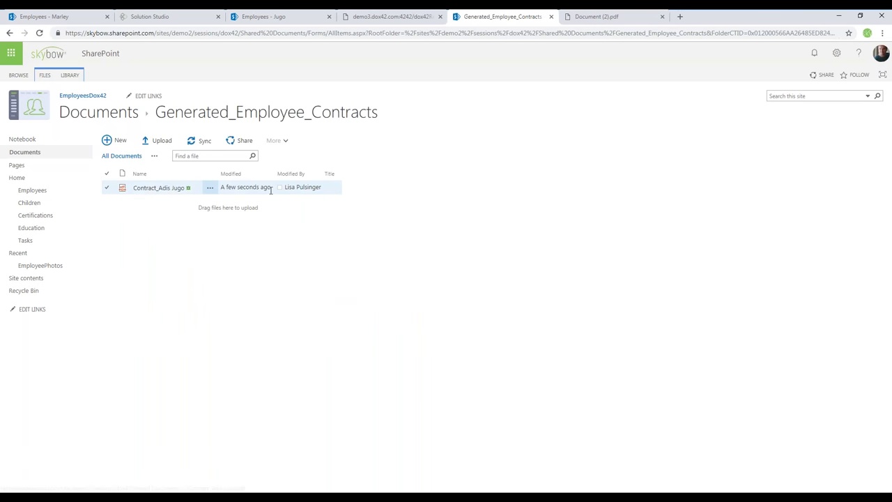
{"action": "left_click_drag", "start_coordinate": [269, 186], "coordinate": [222, 189]}
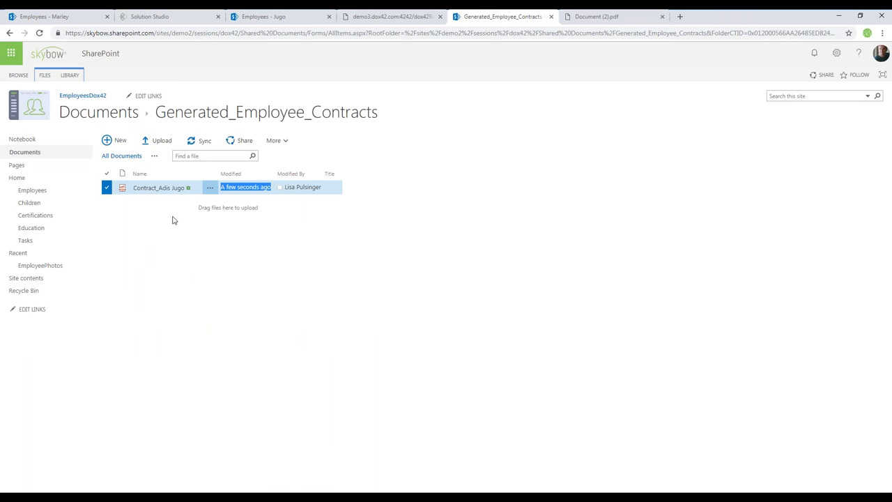
{"action": "left_click", "coordinate": [155, 190]}
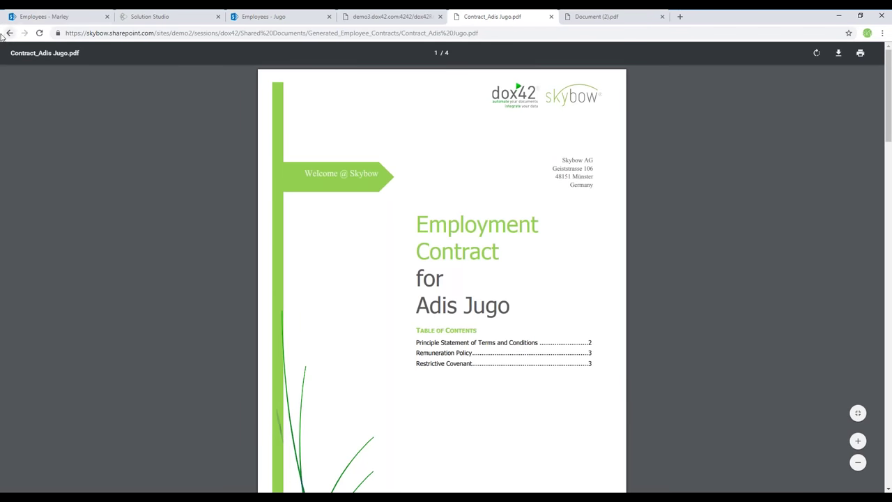
{"action": "left_click", "coordinate": [9, 32]}
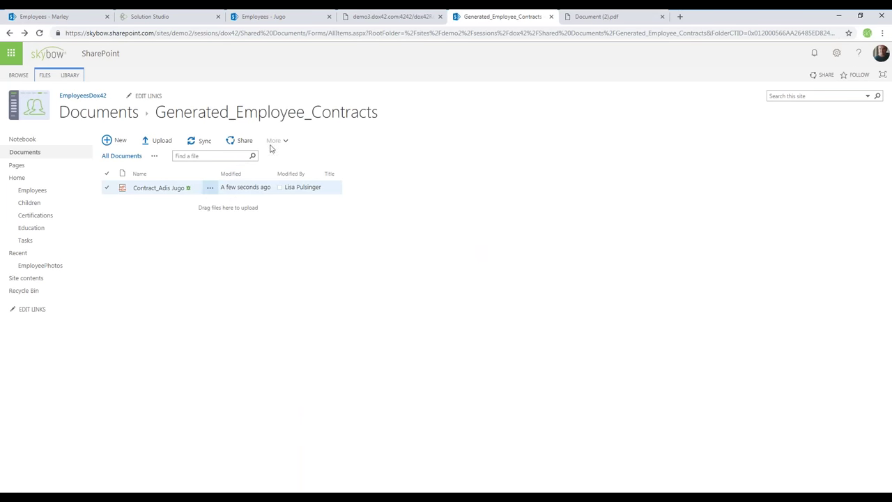
{"action": "left_click", "coordinate": [365, 19]}
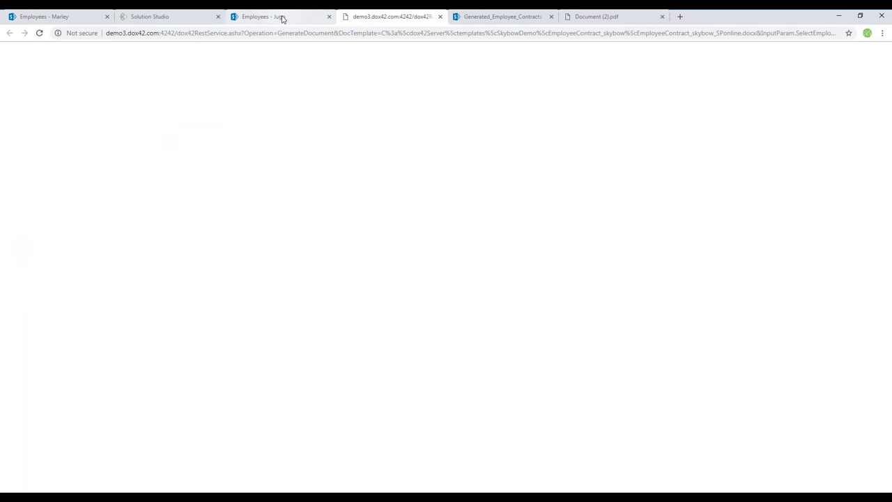
Open All Employees from the employee's page, then open that page in Solution Studio for editing
{"action": "left_click", "coordinate": [281, 18]}
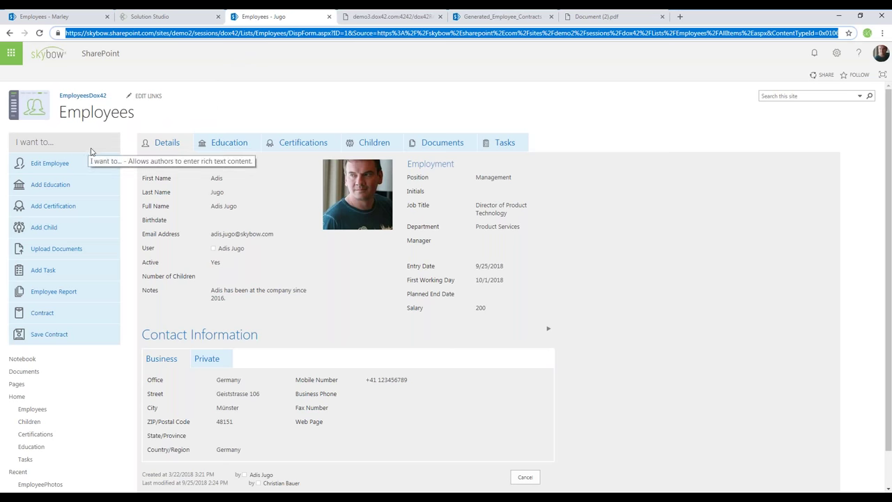
{"action": "left_click", "coordinate": [78, 117]}
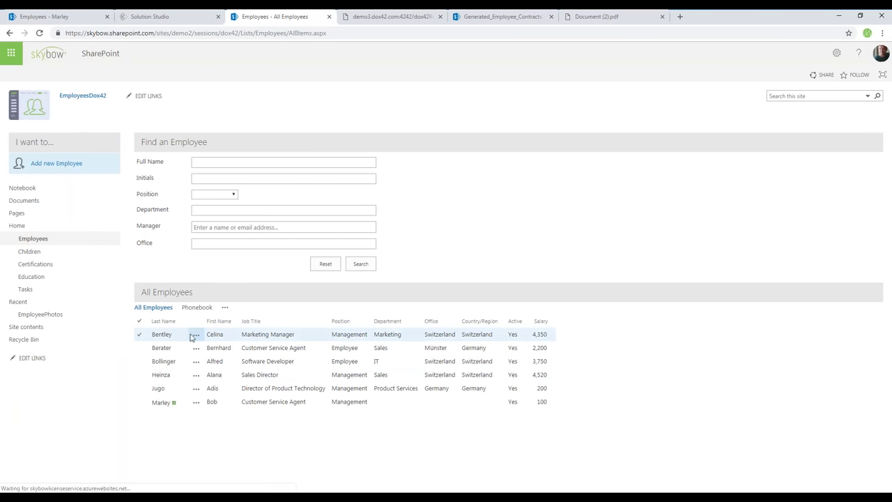
{"action": "left_click", "coordinate": [183, 18]}
{"action": "left_click", "coordinate": [340, 94]}
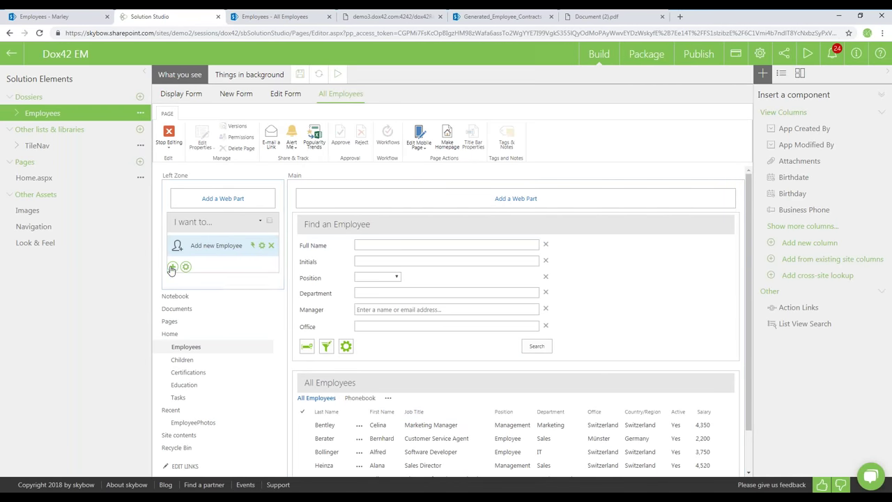
Add an Employee List link under 'I want to...' with action type Open Web Page
{"action": "left_click", "coordinate": [172, 266]}
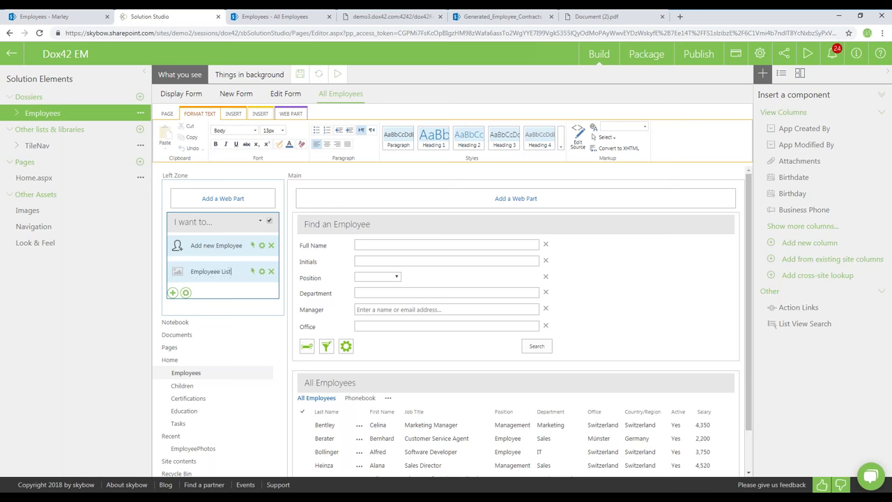
{"action": "left_click", "coordinate": [253, 272]}
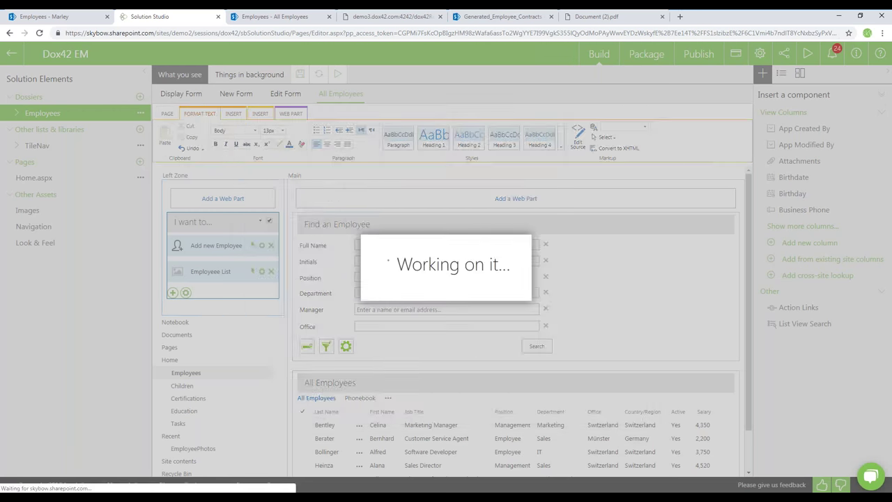
{"action": "left_click", "coordinate": [464, 195]}
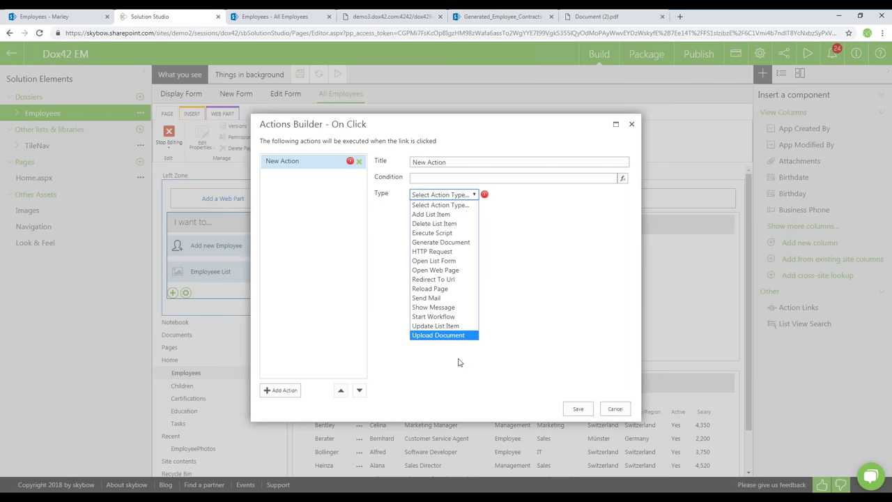
{"action": "left_click", "coordinate": [464, 260]}
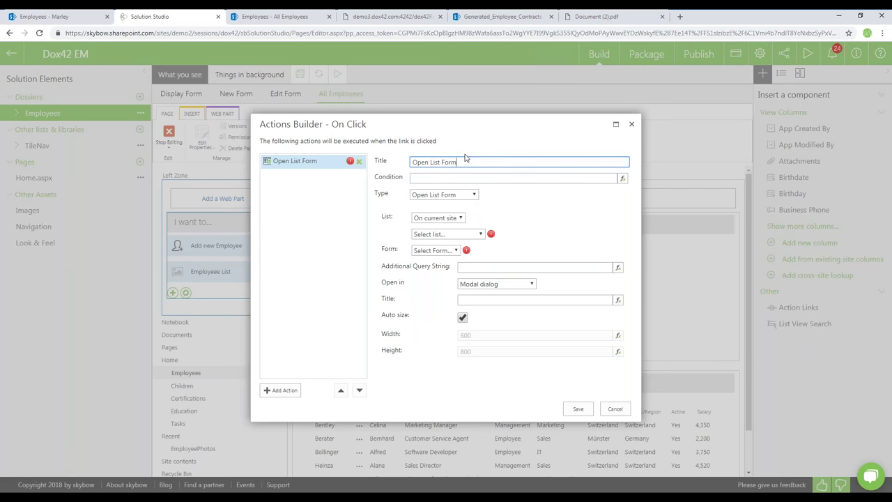
{"action": "left_click", "coordinate": [451, 195]}
{"action": "left_click", "coordinate": [459, 269]}
{"action": "left_click", "coordinate": [466, 195]}
{"action": "left_click", "coordinate": [461, 280]}
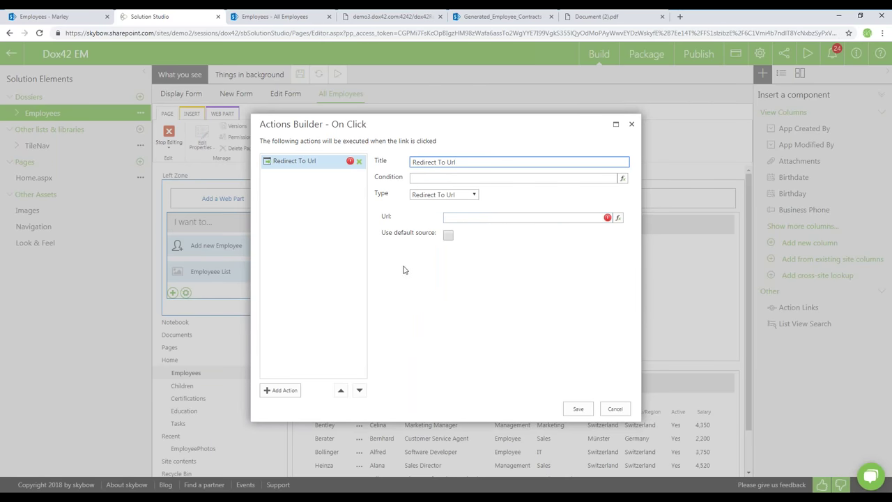
{"action": "left_click", "coordinate": [443, 196]}
{"action": "left_click", "coordinate": [460, 270]}
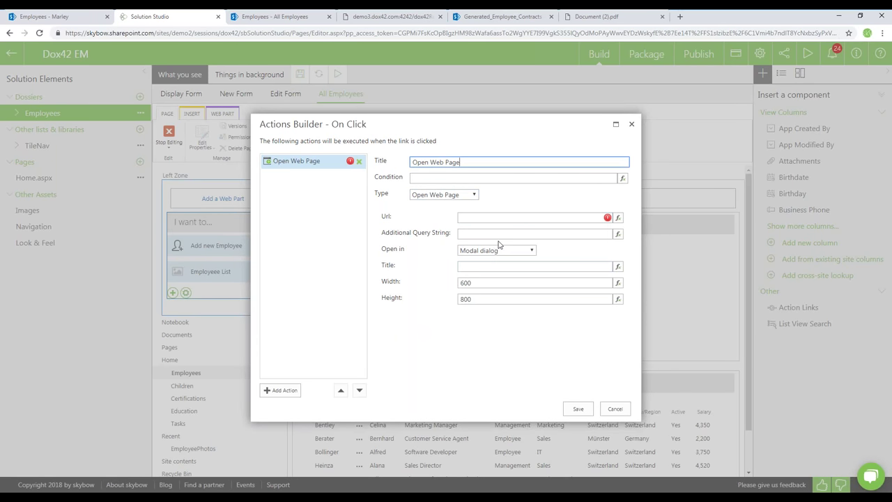
{"action": "left_click", "coordinate": [453, 197]}
{"action": "left_click", "coordinate": [451, 198]}
{"action": "left_click", "coordinate": [488, 250]}
{"action": "left_click", "coordinate": [486, 299]}
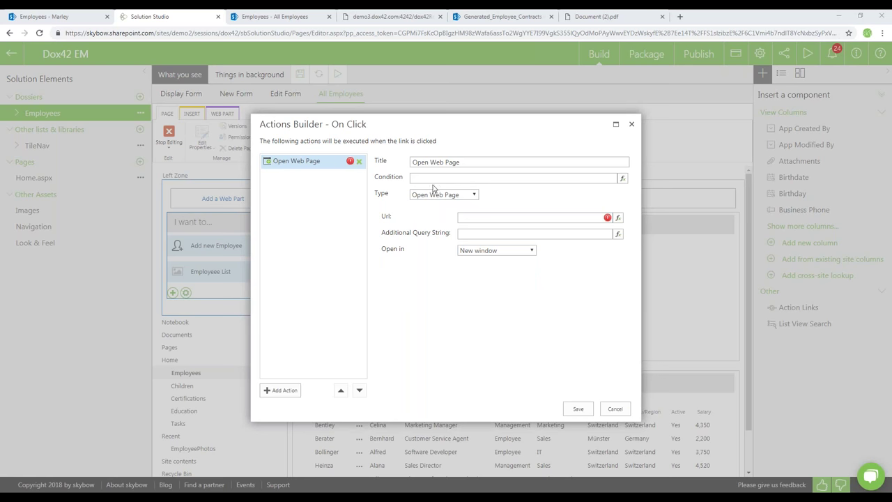
{"action": "key", "text": "alt+Tab"}
{"action": "key", "text": "ctrl+v"}
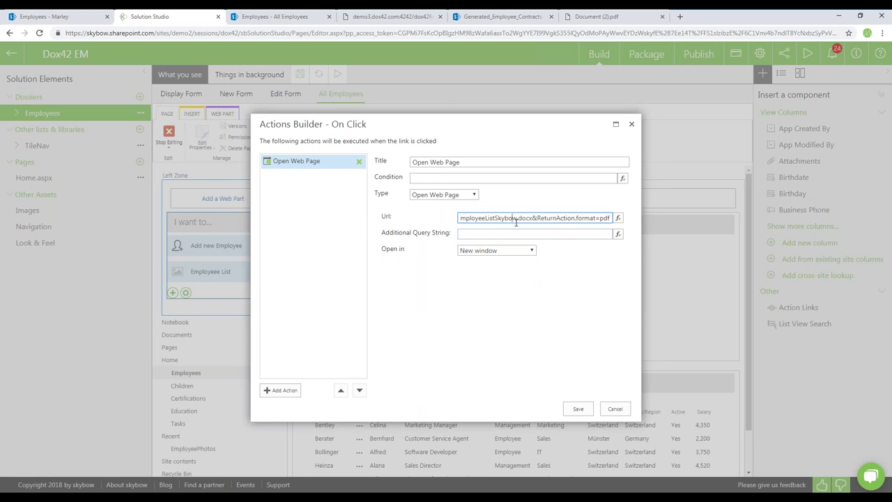
{"action": "key", "text": "Left"}
{"action": "key", "text": "Left"}
{"action": "key", "text": "Left"}
{"action": "key", "text": "Left"}
{"action": "key", "text": "Left"}
{"action": "key", "text": "Left"}
{"action": "key", "text": "Left"}
{"action": "key", "text": "Left"}
{"action": "key", "text": "Left"}
{"action": "key", "text": "Left"}
{"action": "key", "text": "Left"}
{"action": "key", "text": "Left"}
{"action": "key", "text": "Left"}
{"action": "key", "text": "Left"}
{"action": "key", "text": "Left"}
{"action": "key", "text": "Left"}
{"action": "key", "text": "Left"}
{"action": "key", "text": "Left"}
{"action": "key", "text": "Left"}
{"action": "key", "text": "Left"}
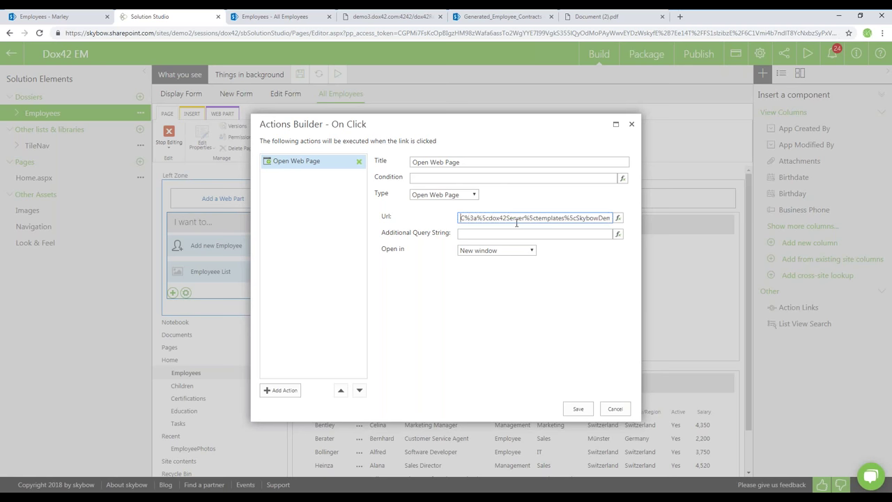
{"action": "type", "text": "http://demo3.dox42.com:4242/dox42RestService.ash"}
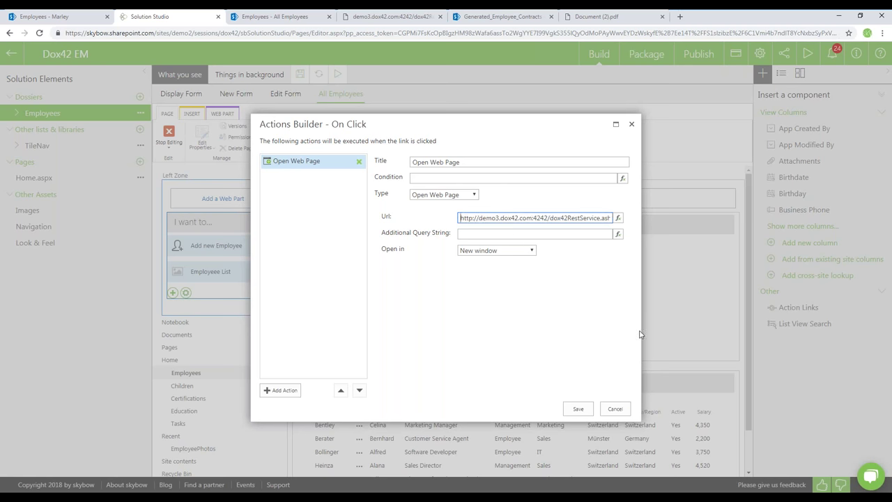
{"action": "left_click", "coordinate": [582, 410]}
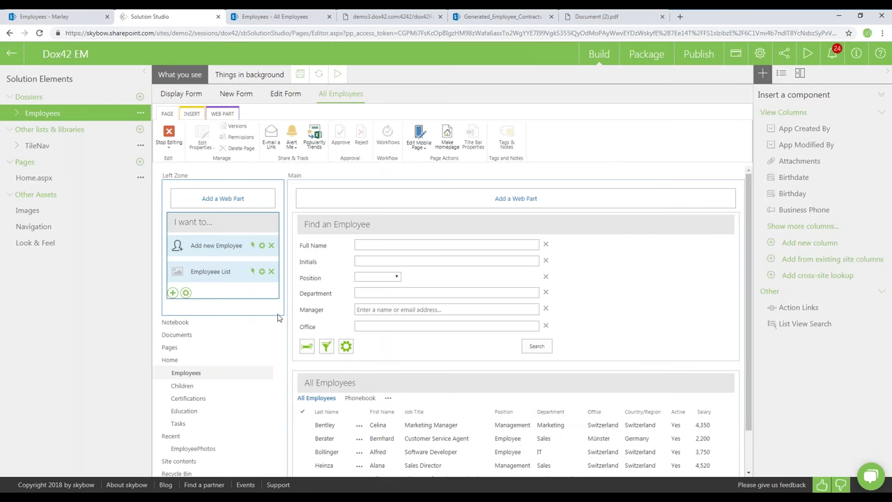
Upload list-3.png as the Employee List icon, save the page, and test the link in SharePoint
{"action": "left_click", "coordinate": [178, 271]}
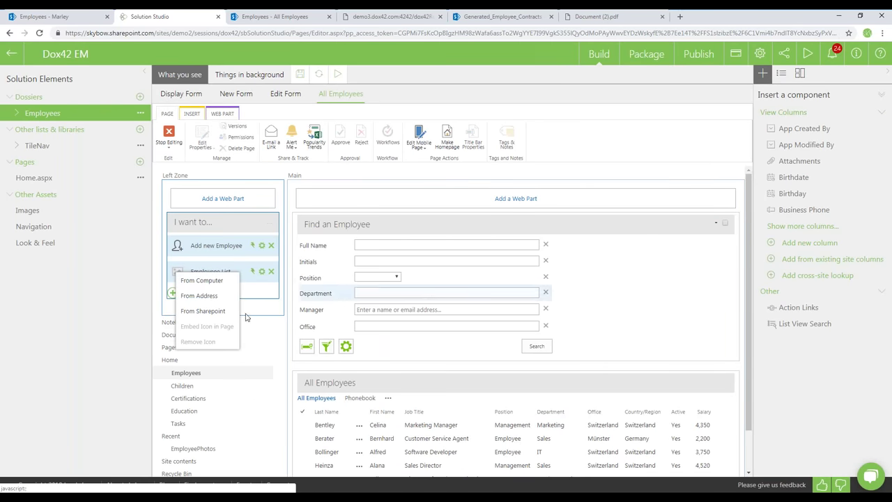
{"action": "left_click", "coordinate": [202, 281]}
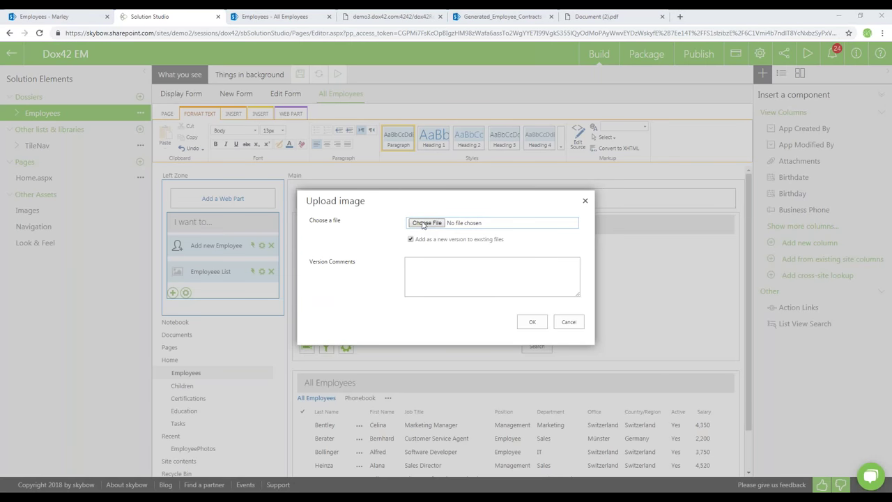
{"action": "left_click", "coordinate": [421, 225]}
{"action": "double_click", "coordinate": [765, 131]}
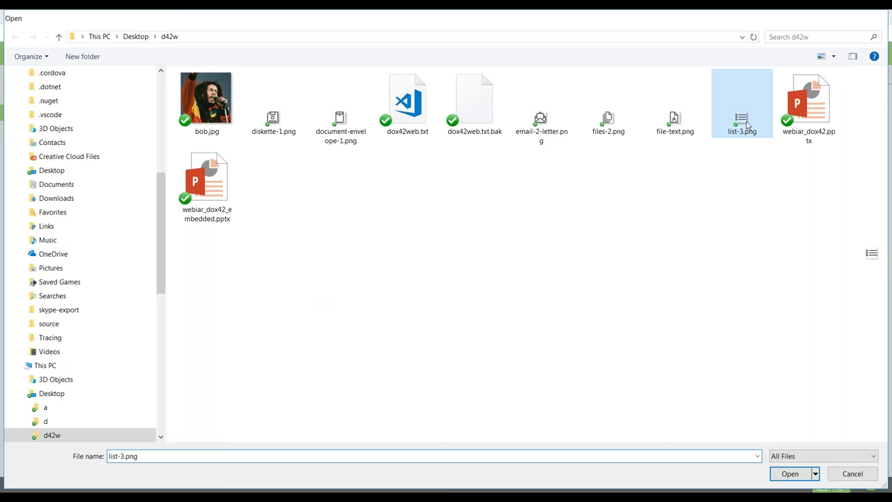
{"action": "left_click", "coordinate": [540, 322]}
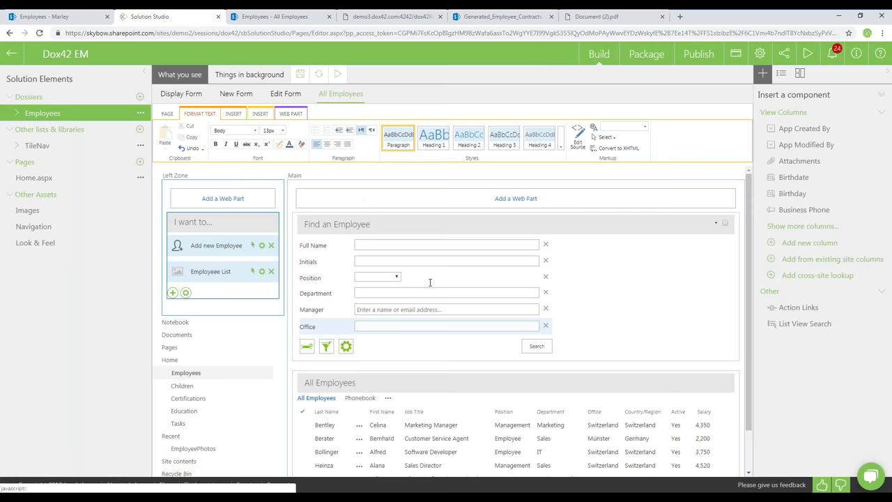
{"action": "left_click", "coordinate": [300, 74]}
{"action": "left_click", "coordinate": [272, 17]}
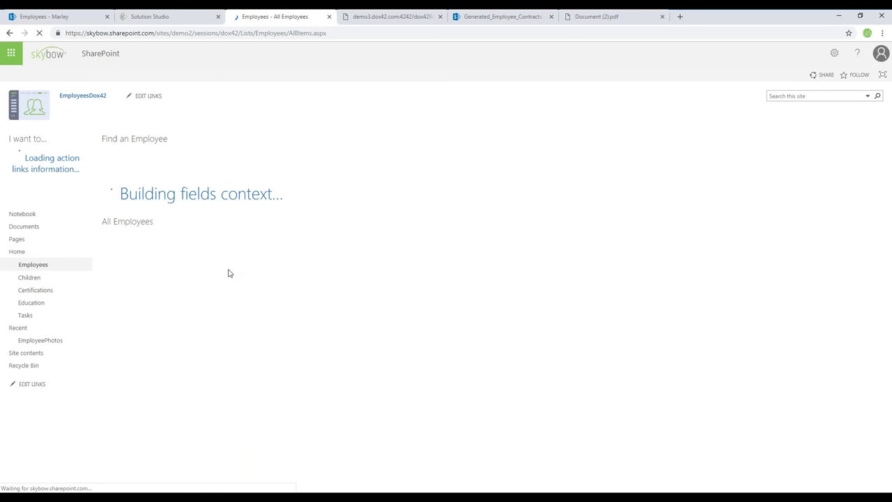
{"action": "left_click", "coordinate": [13, 186]}
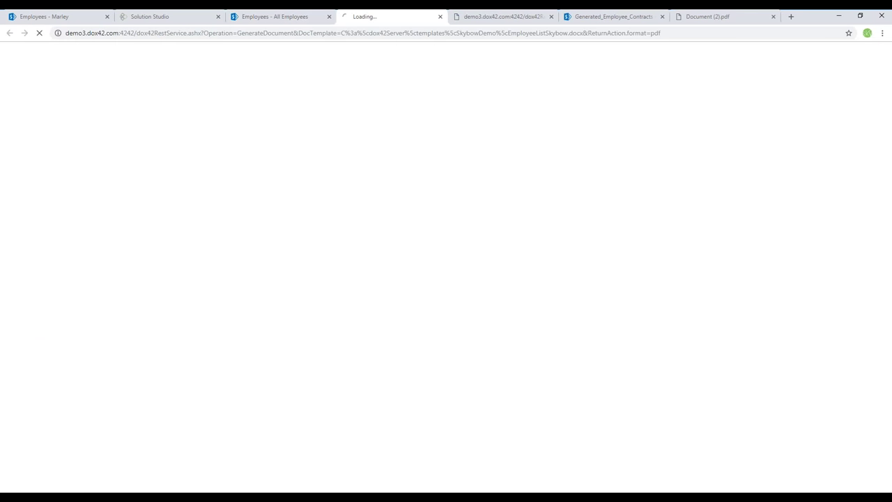